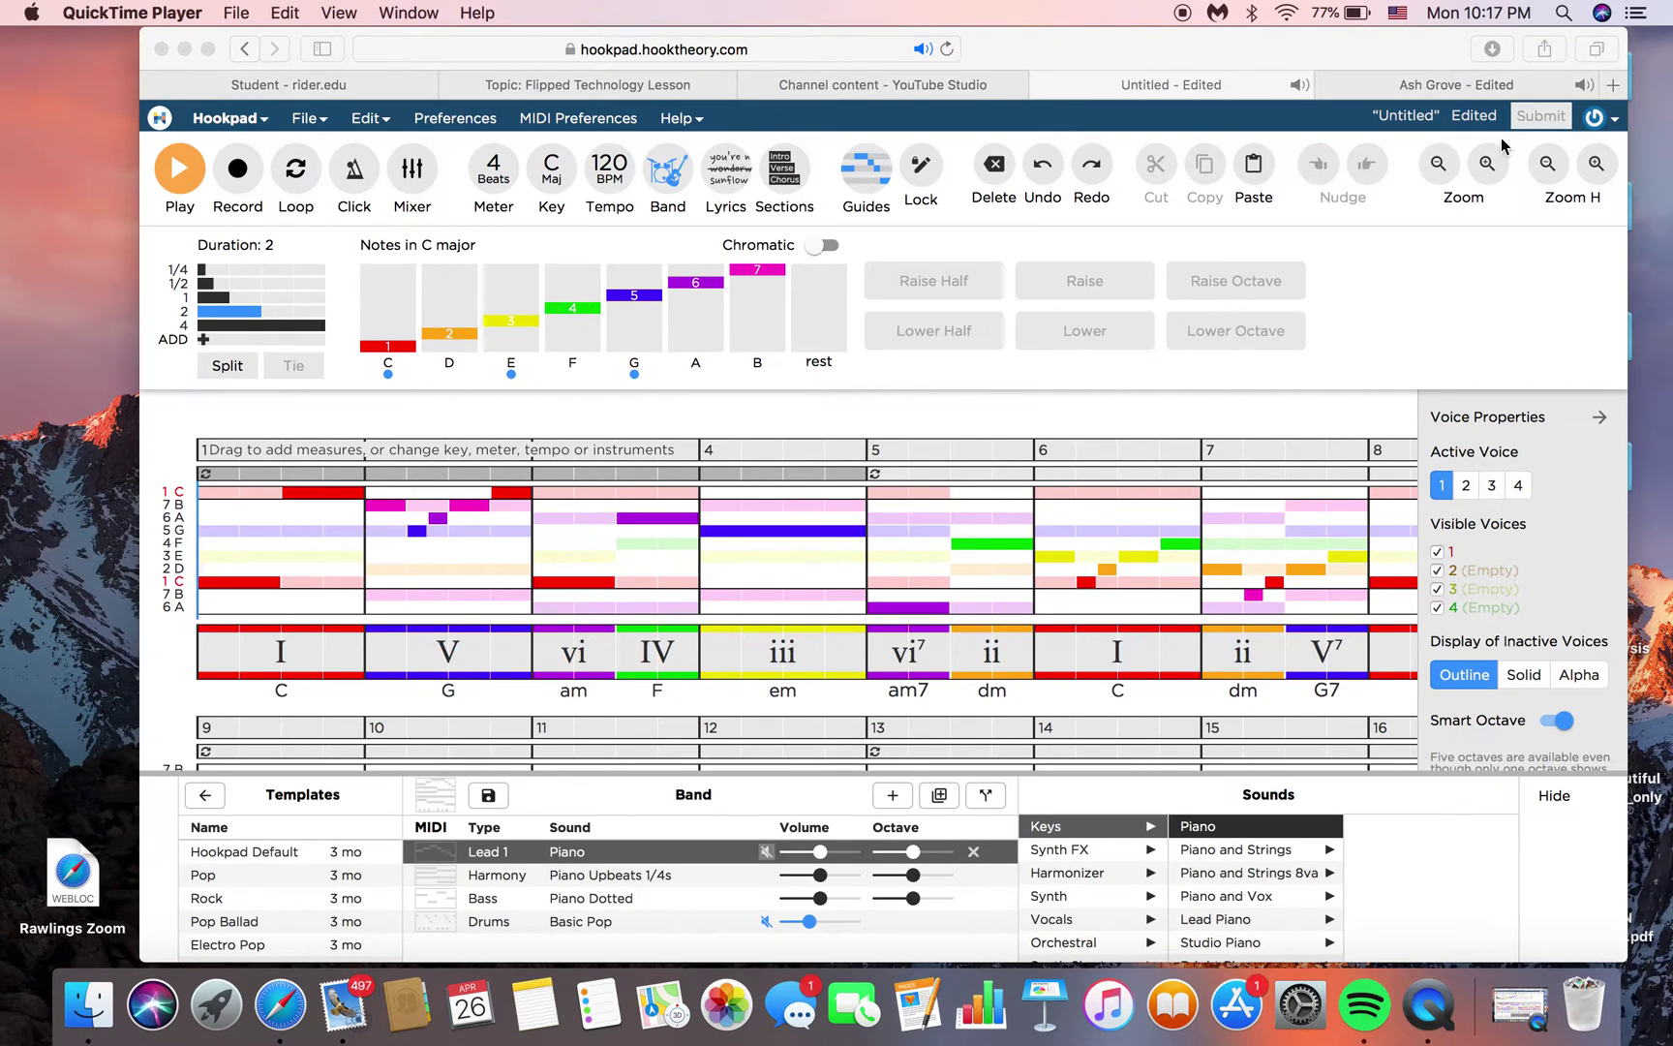
- Shift the Safari window leftward in three drags until the desktop folders show
left_click_drag(1424, 62, 1411, 59)
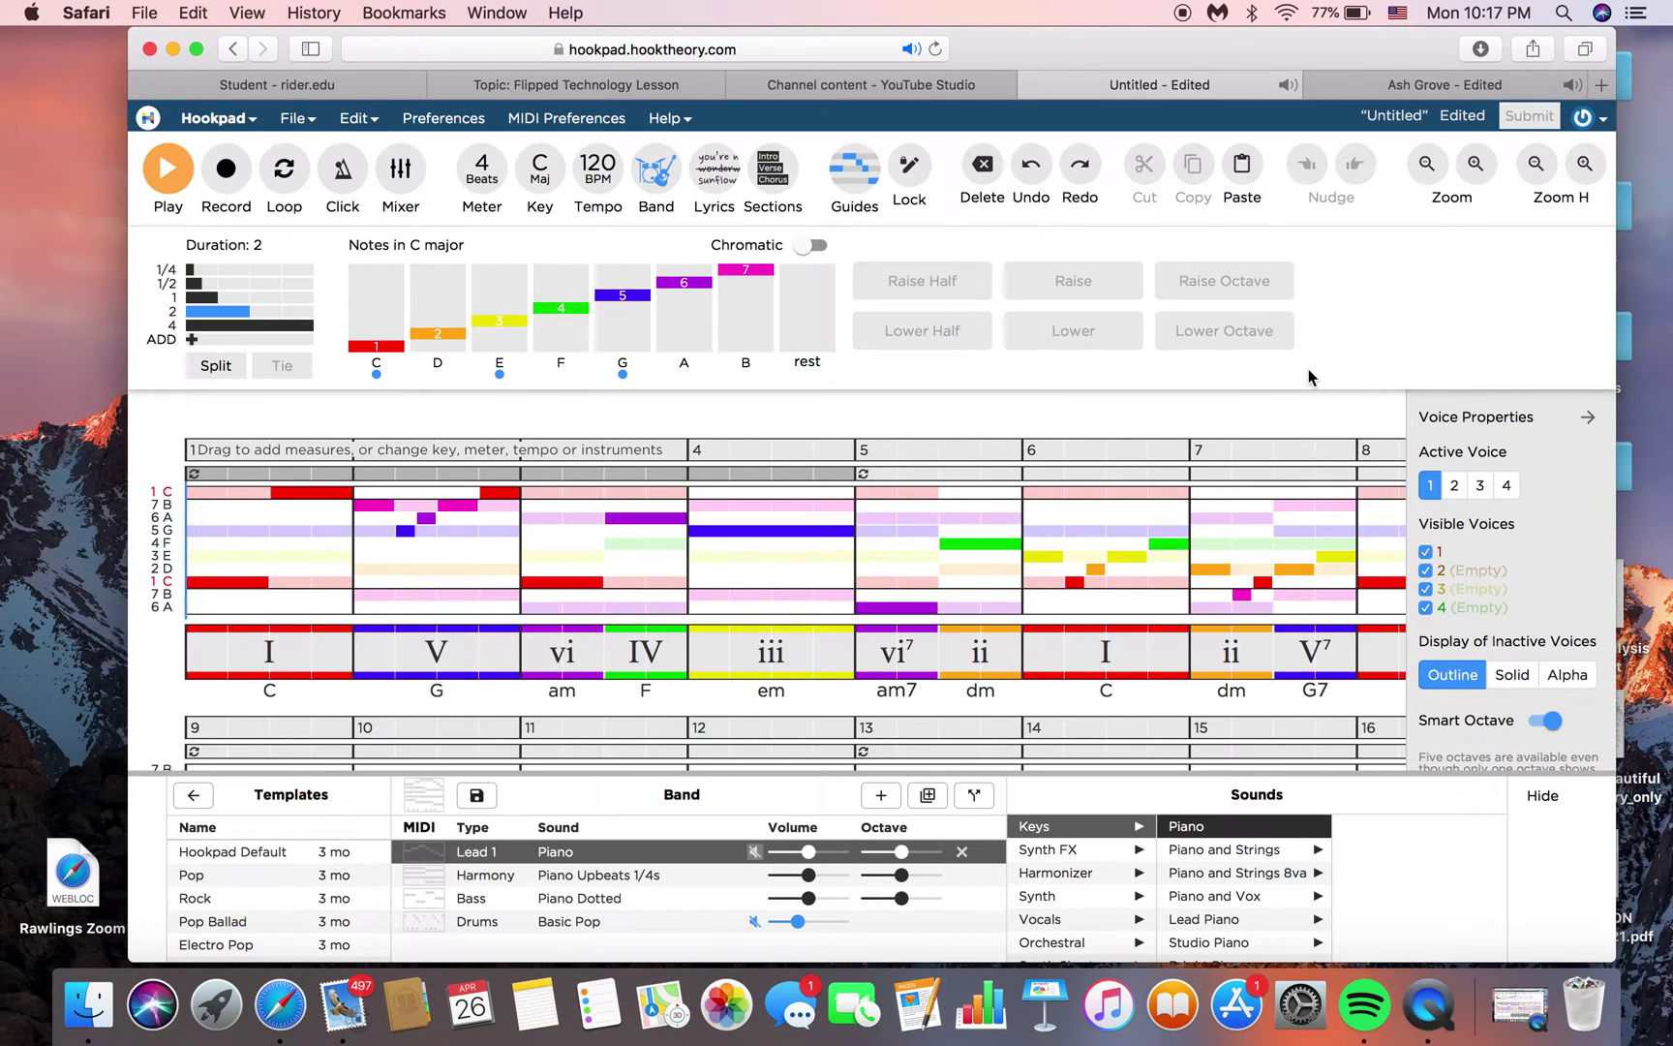
left_click_drag(1271, 48, 1255, 47)
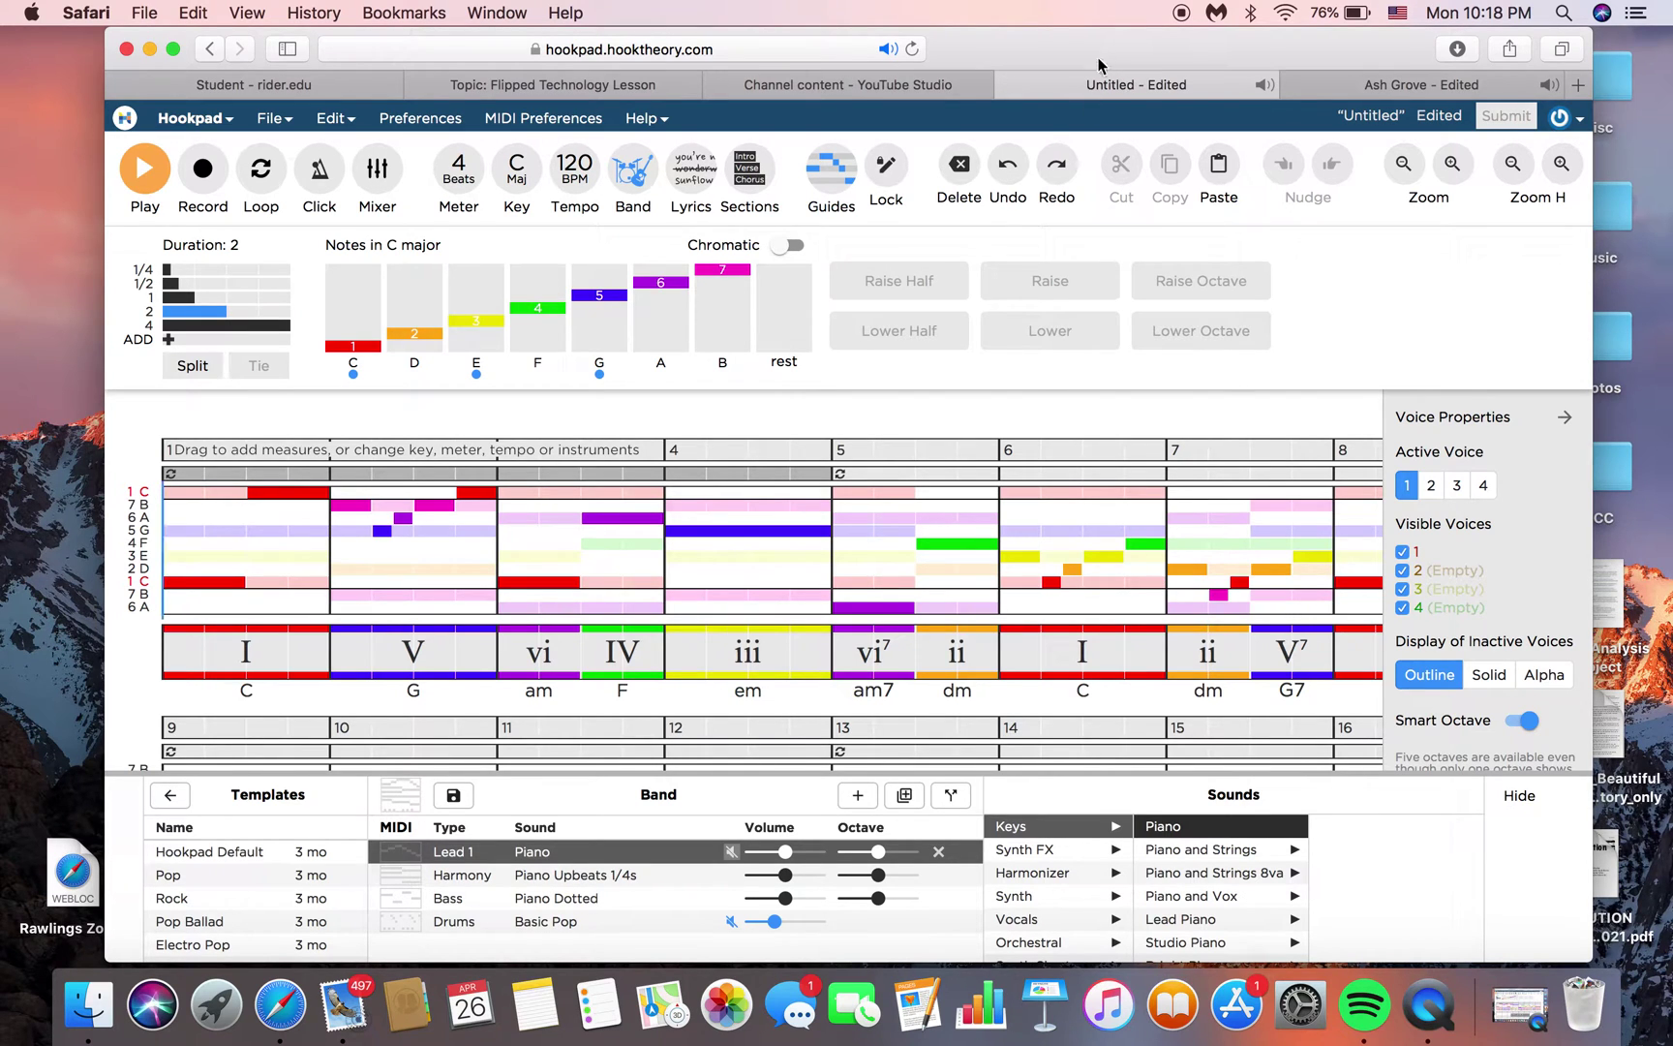
left_click_drag(1098, 65, 1054, 14)
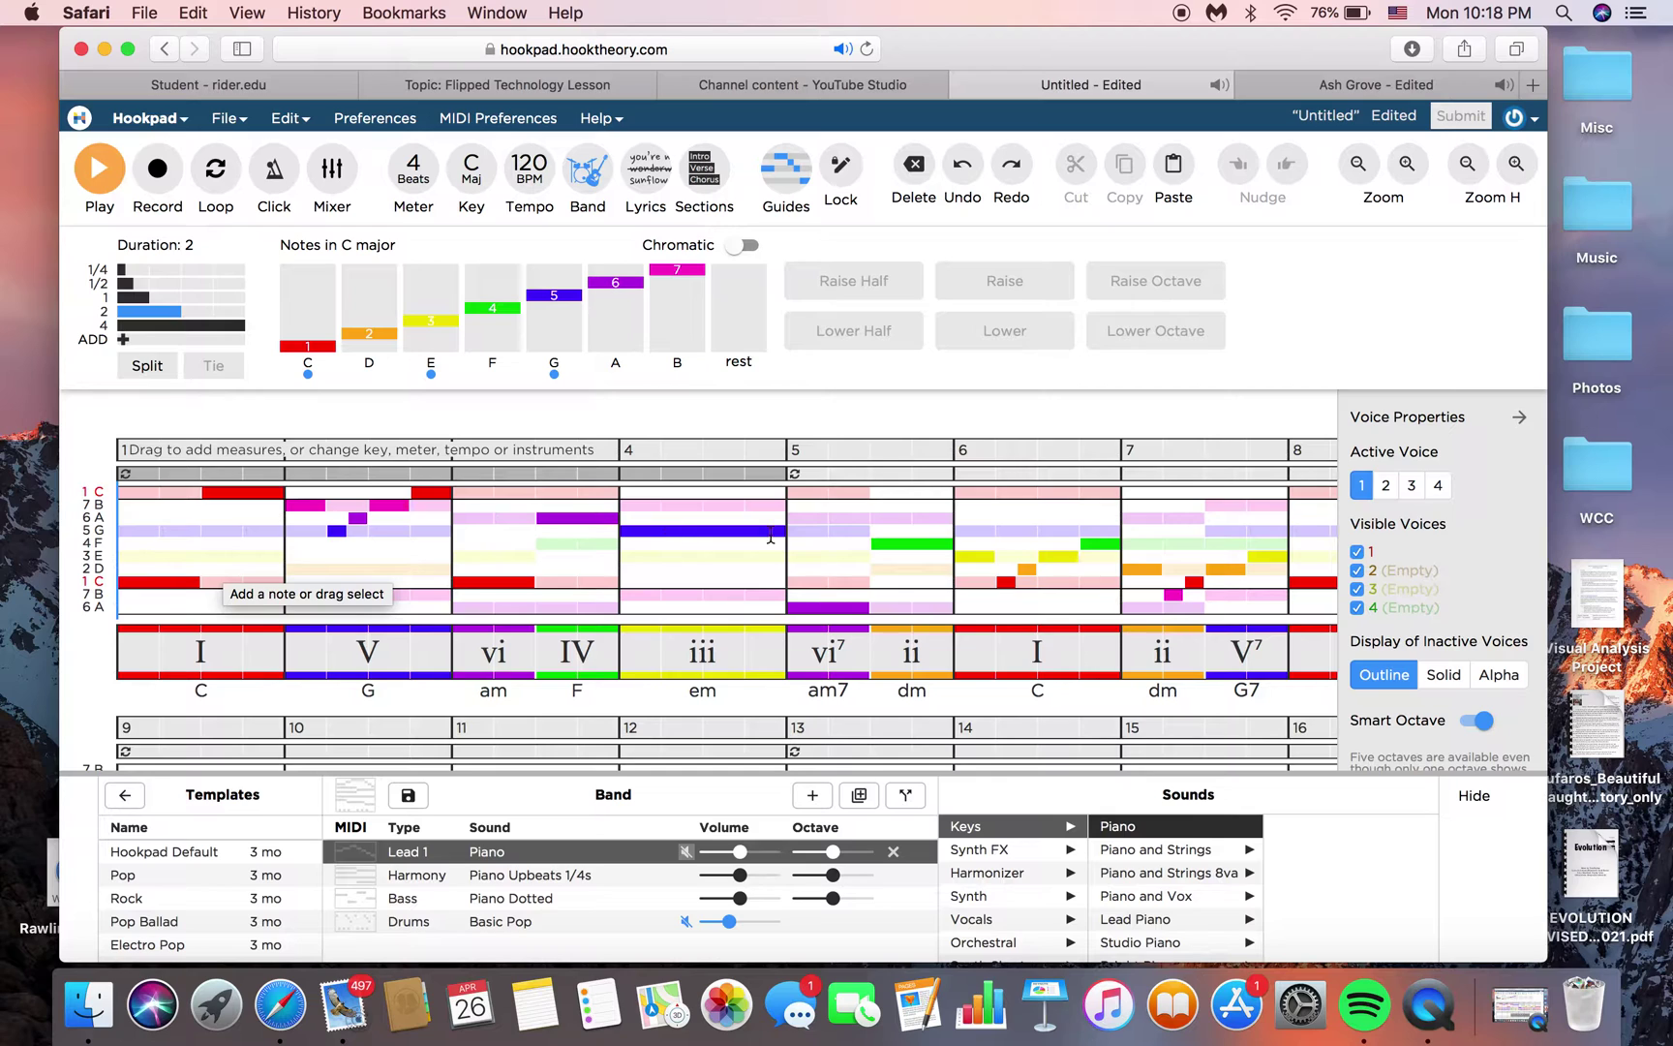
- Scroll around the score, then switch the Guides shading to pastel tints on every scale row
scroll(1010, 571, "right", 3)
scroll(1009, 571, "down", 2)
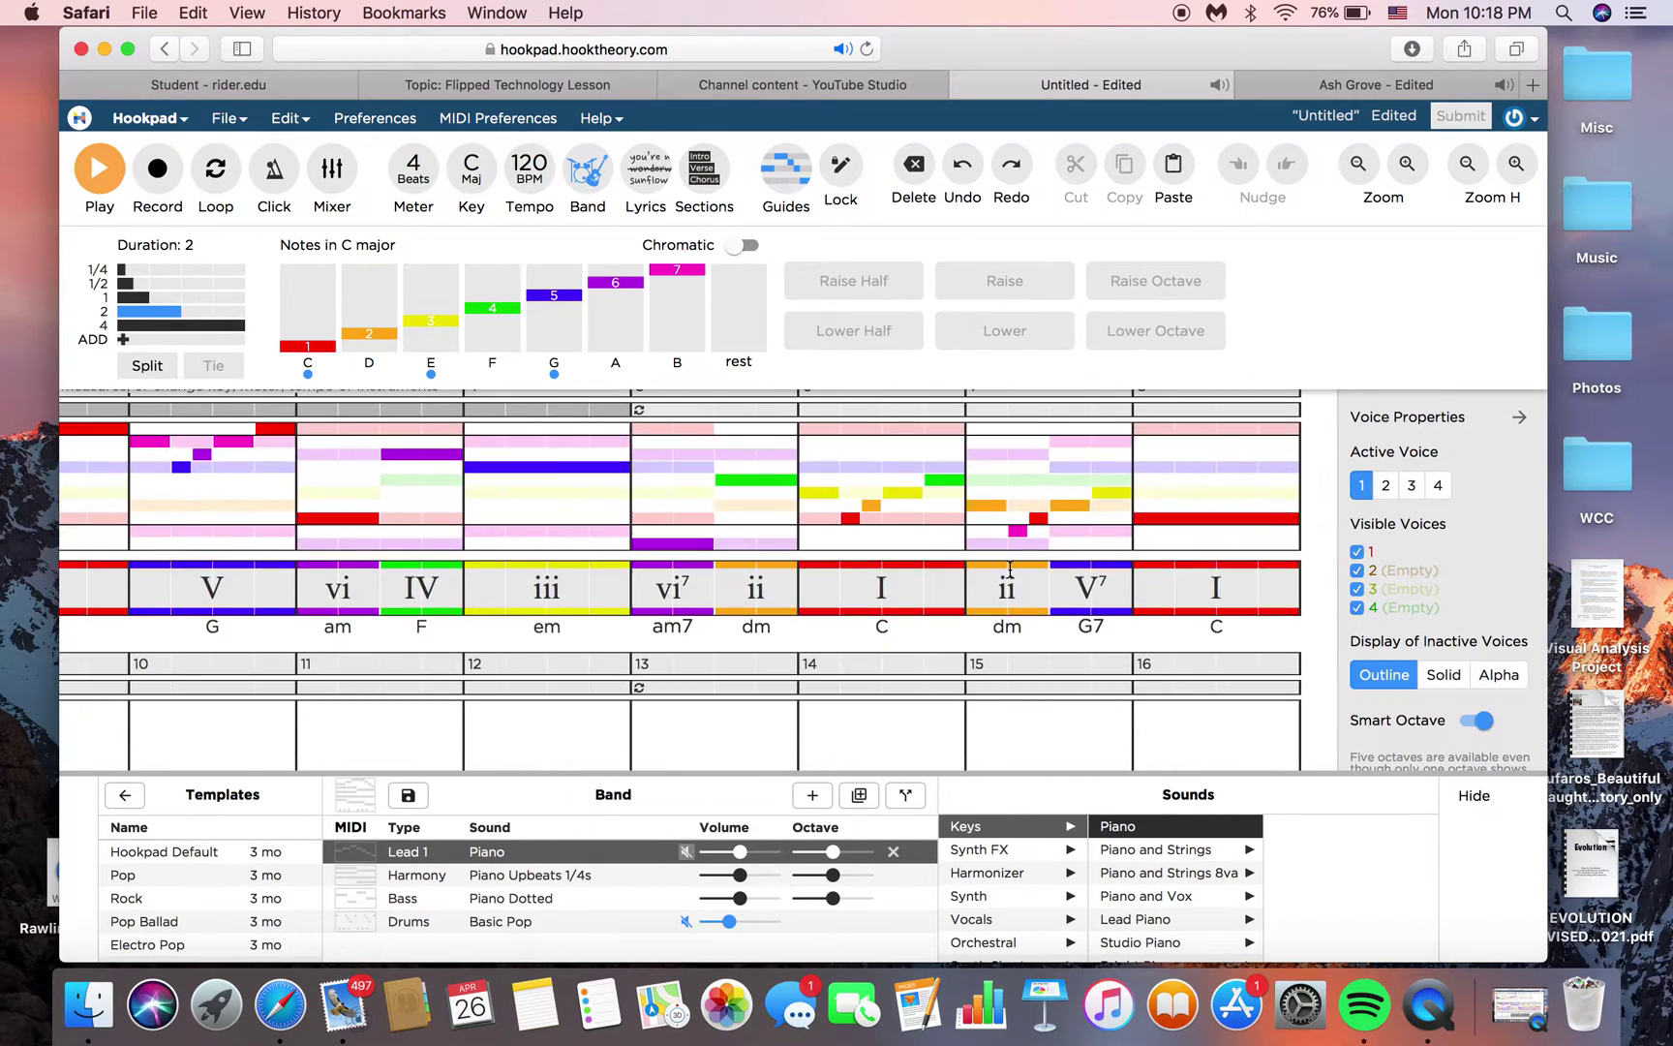
scroll(1010, 571, "left", 3)
scroll(1010, 571, "up", 2)
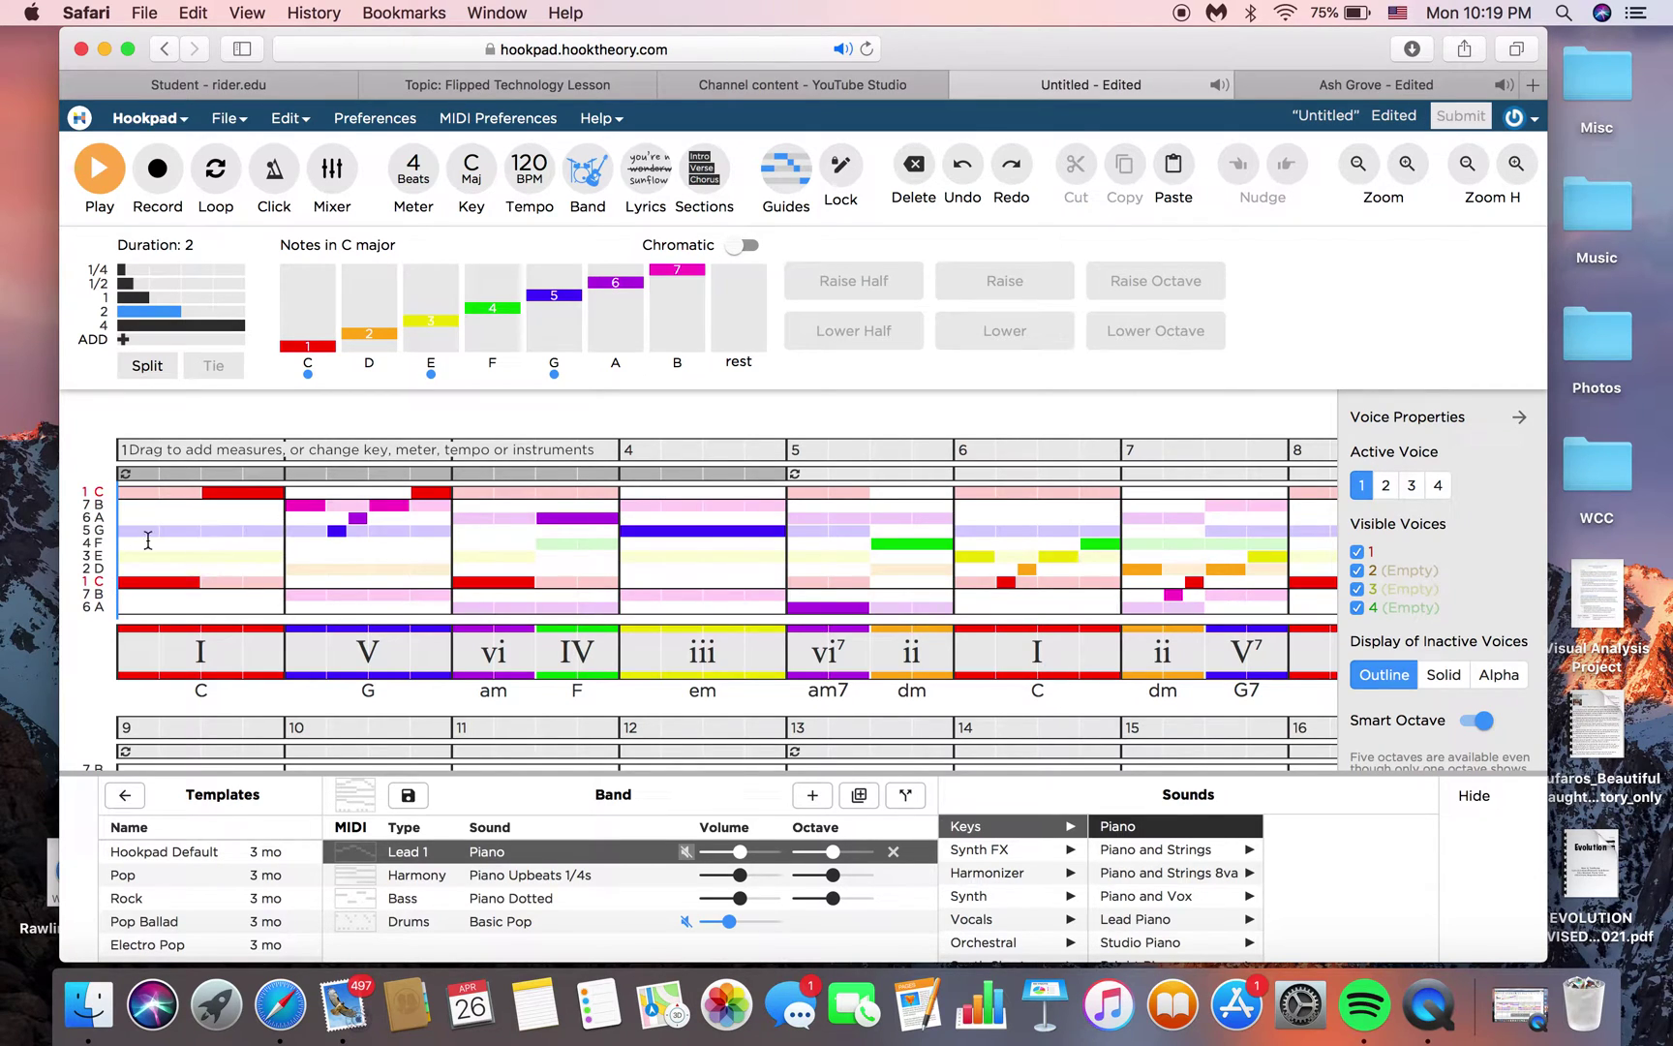
left_click(786, 170)
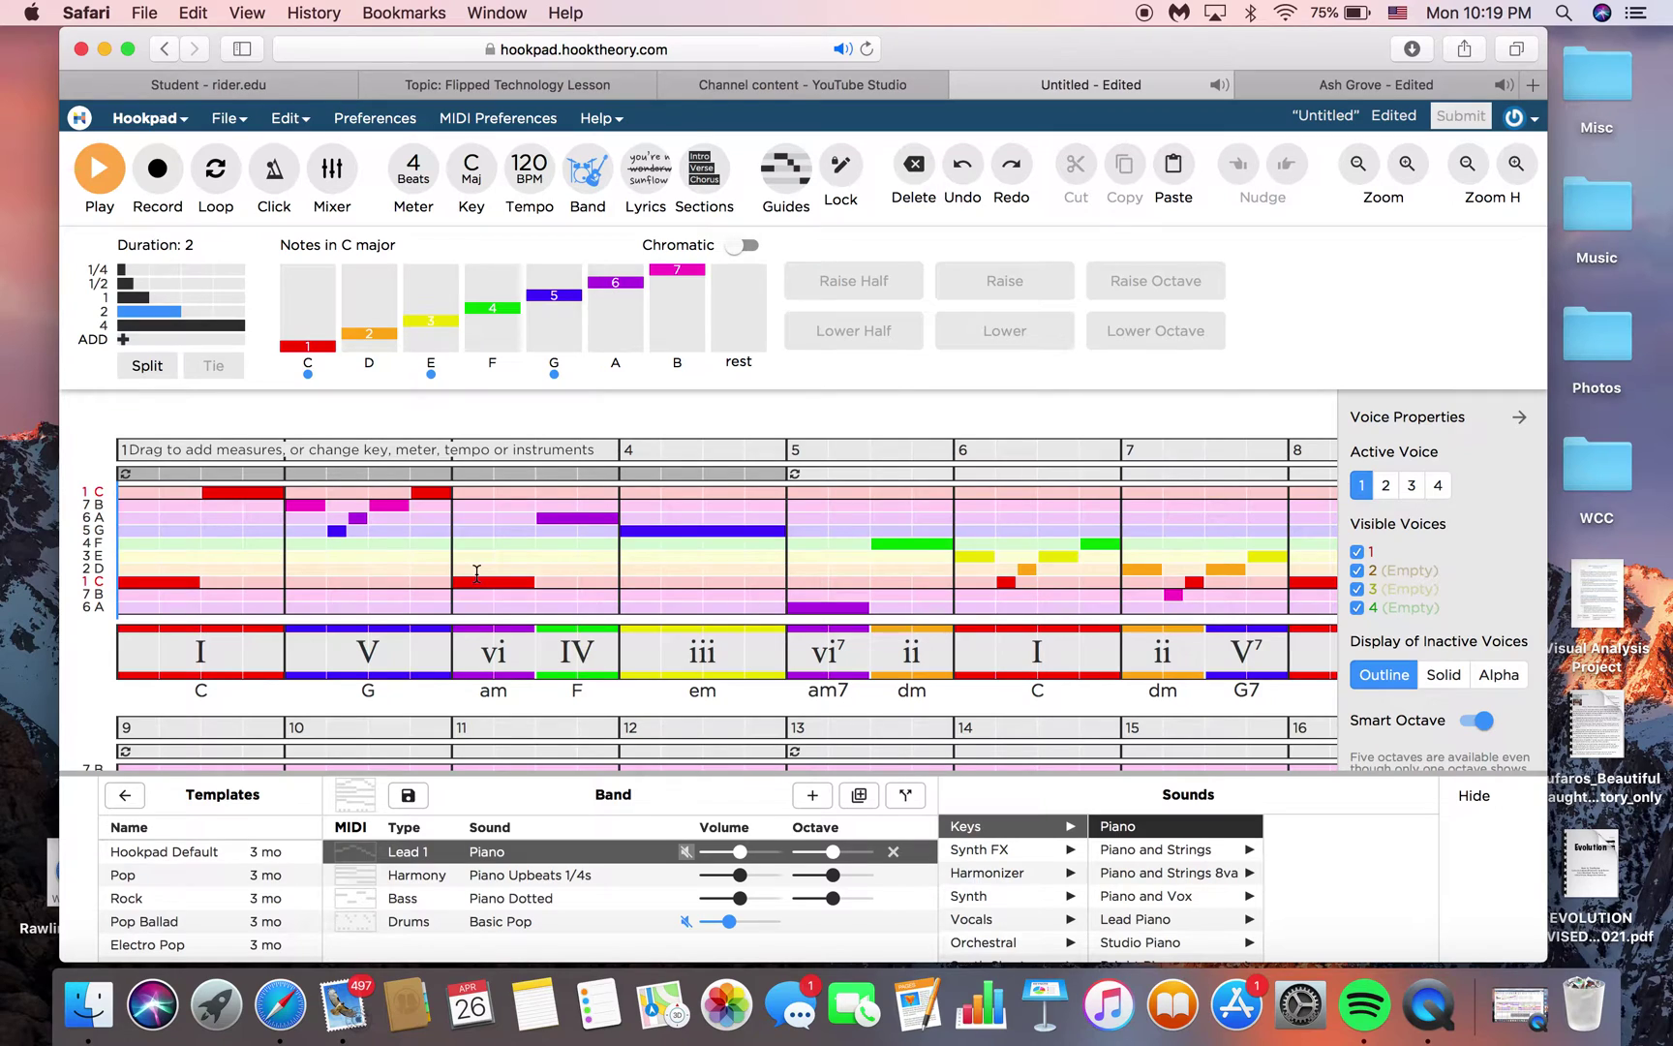
left_click(413, 167)
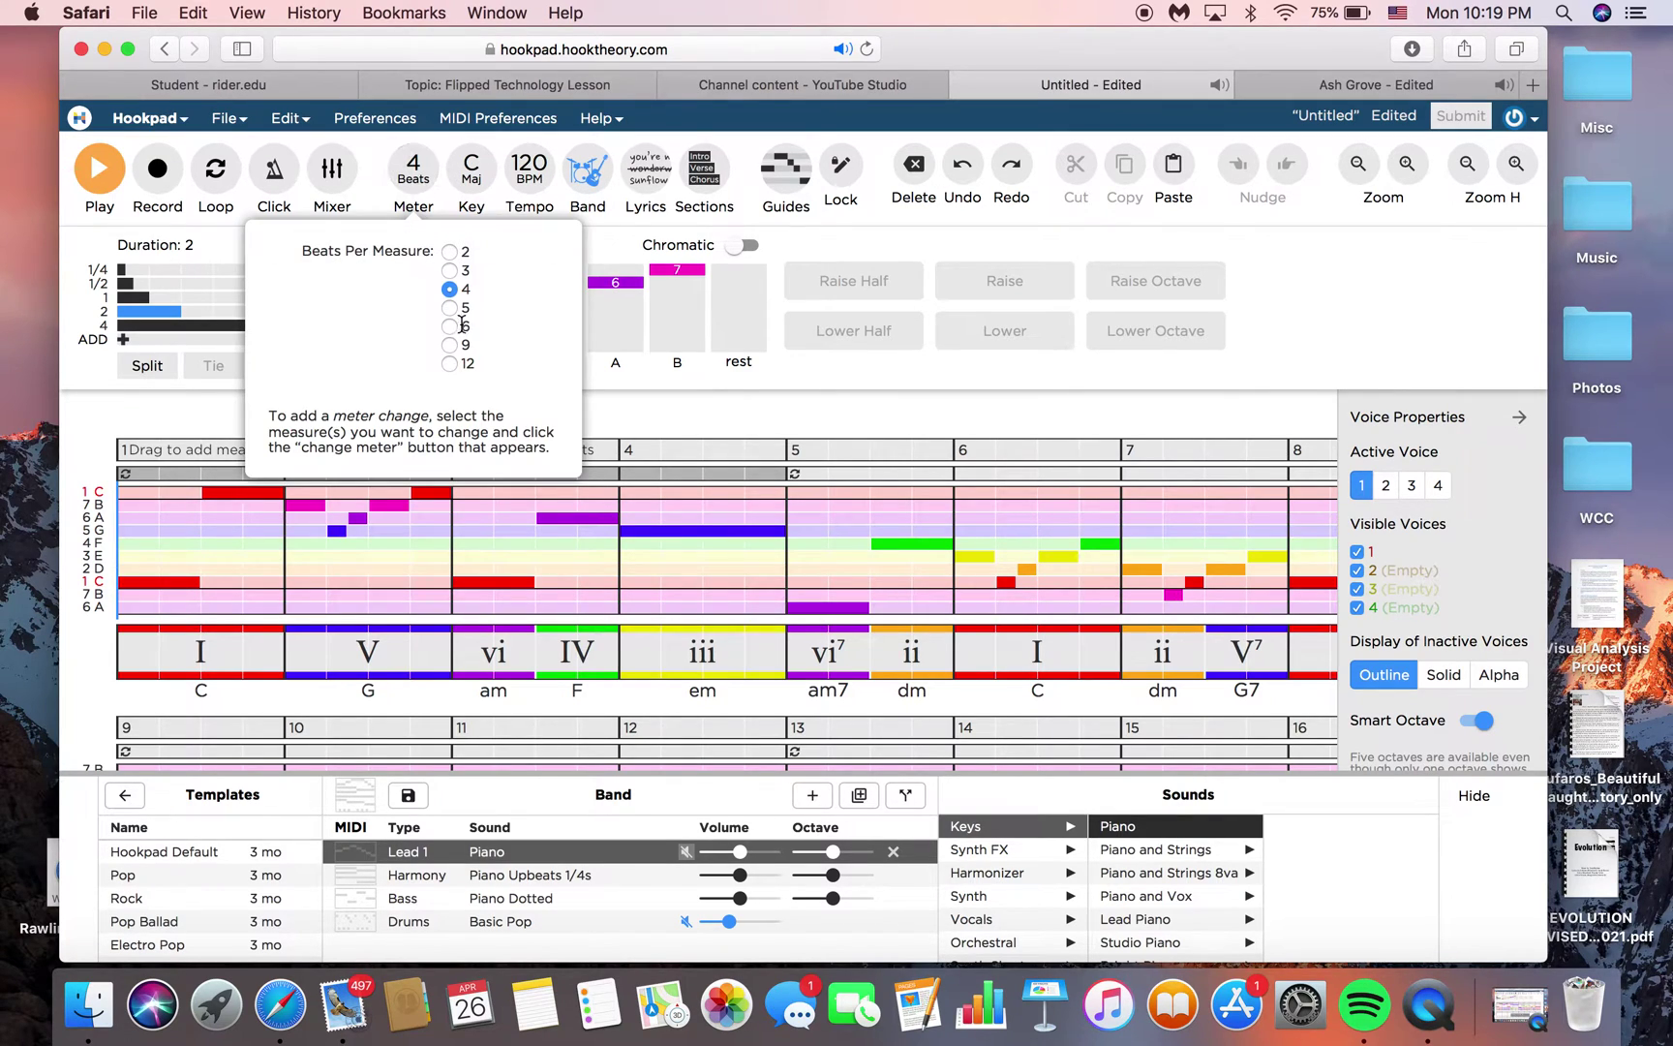
left_click(472, 168)
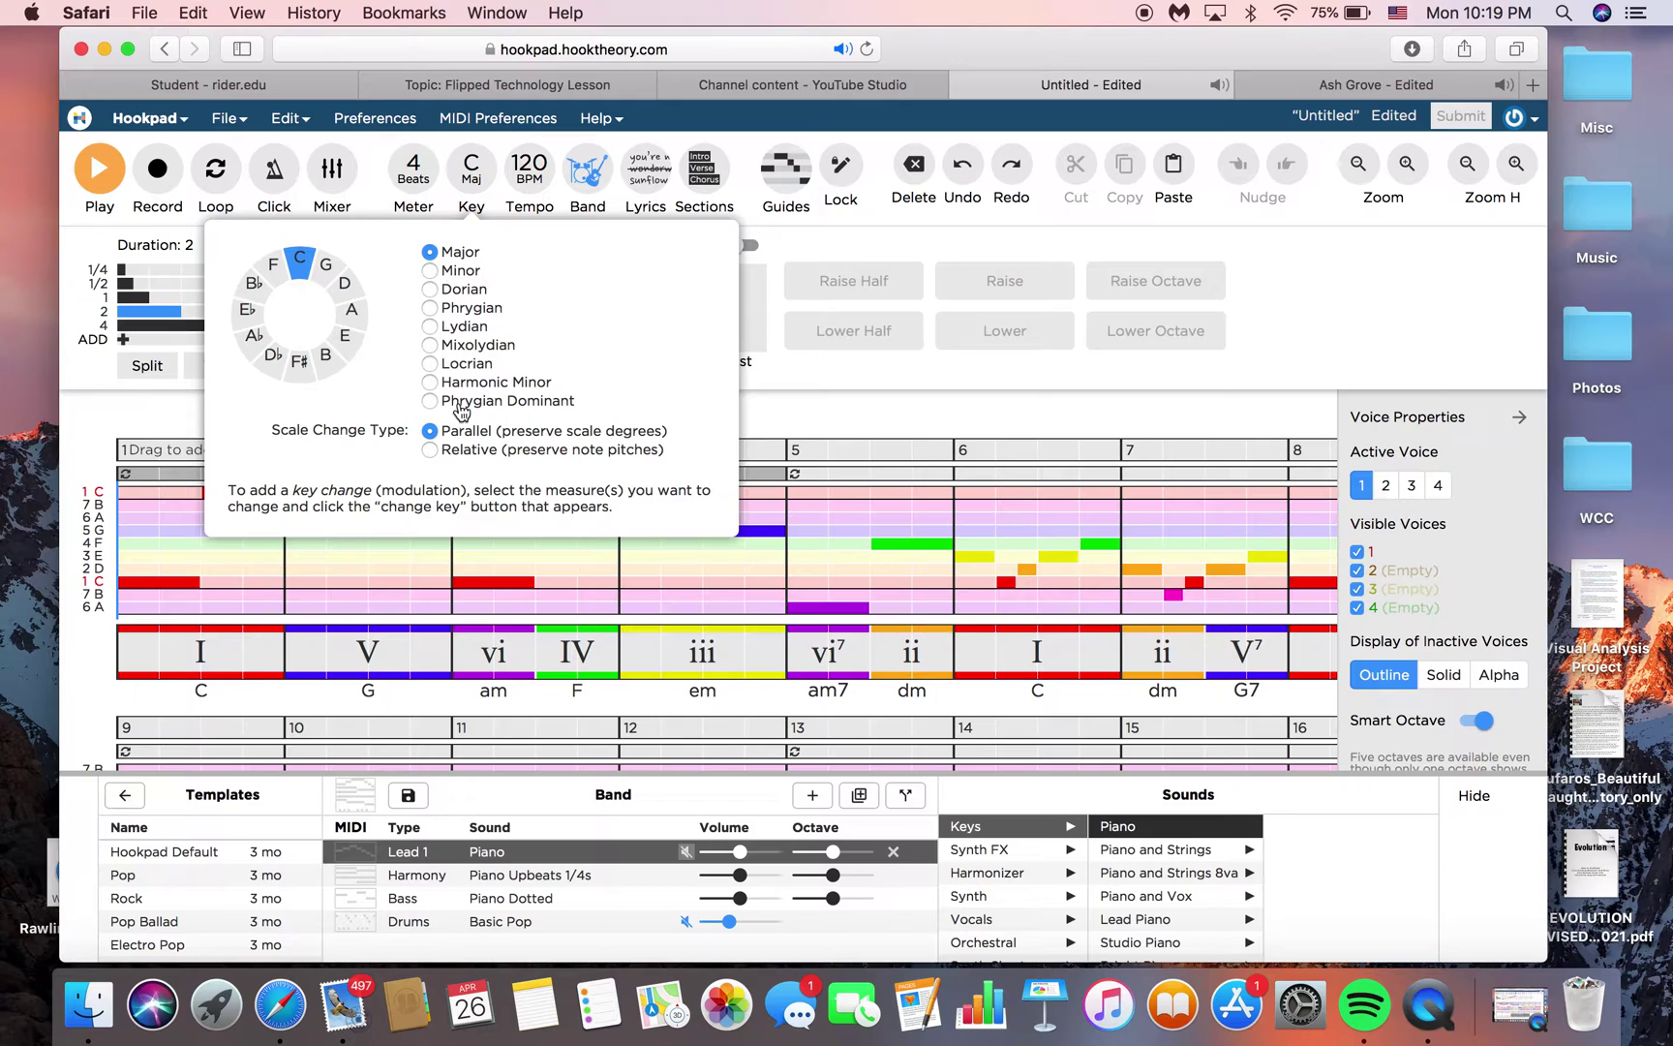
left_click(534, 170)
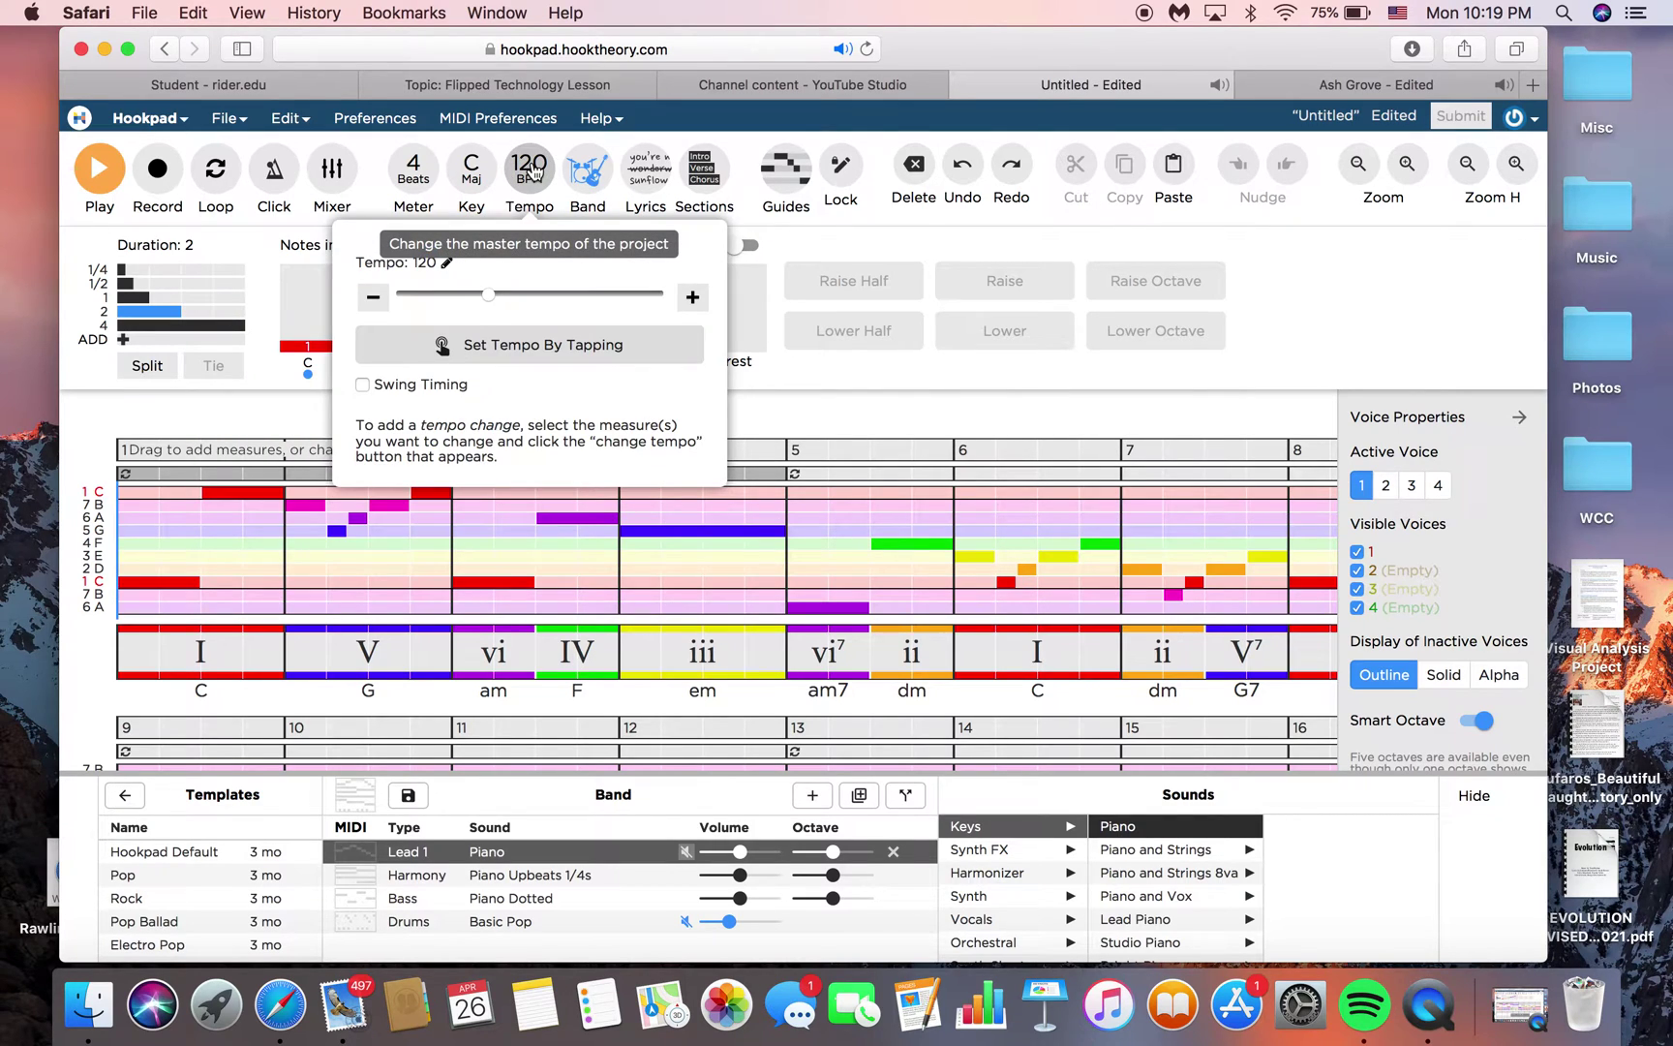
left_click(534, 170)
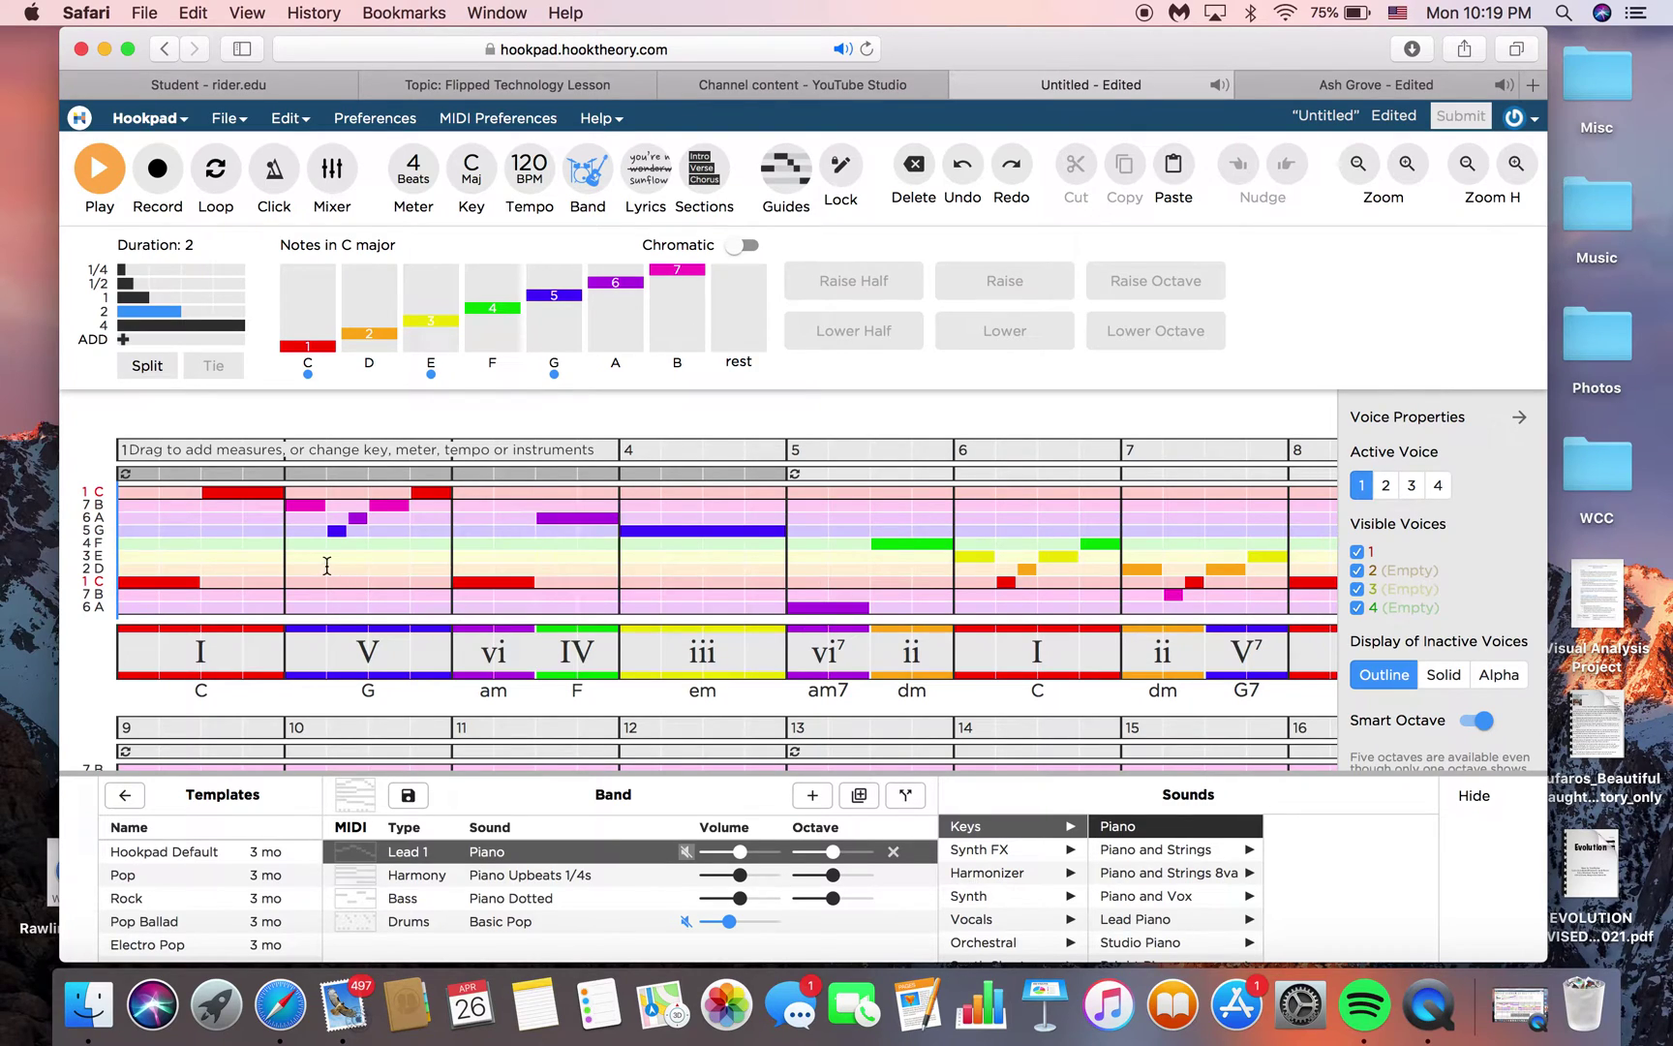
- Delete measure 1's opening low C and add a half-note C at the measure's start
left_click(168, 584)
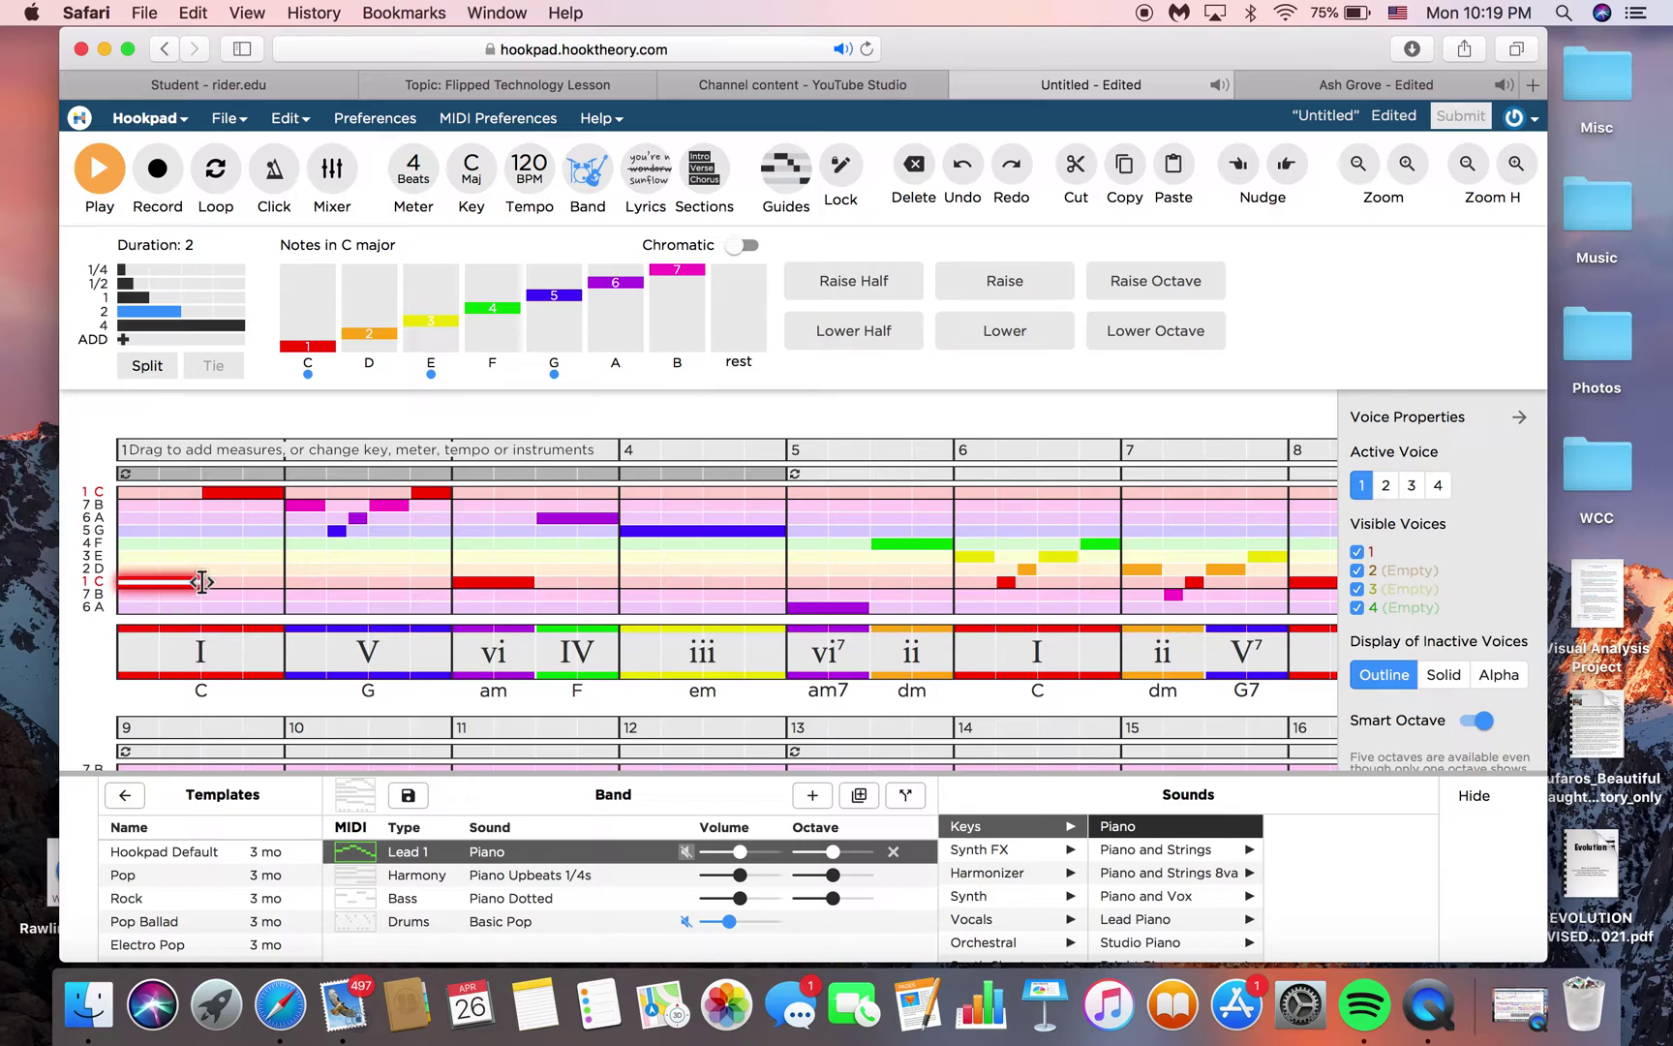
key("BackSpace")
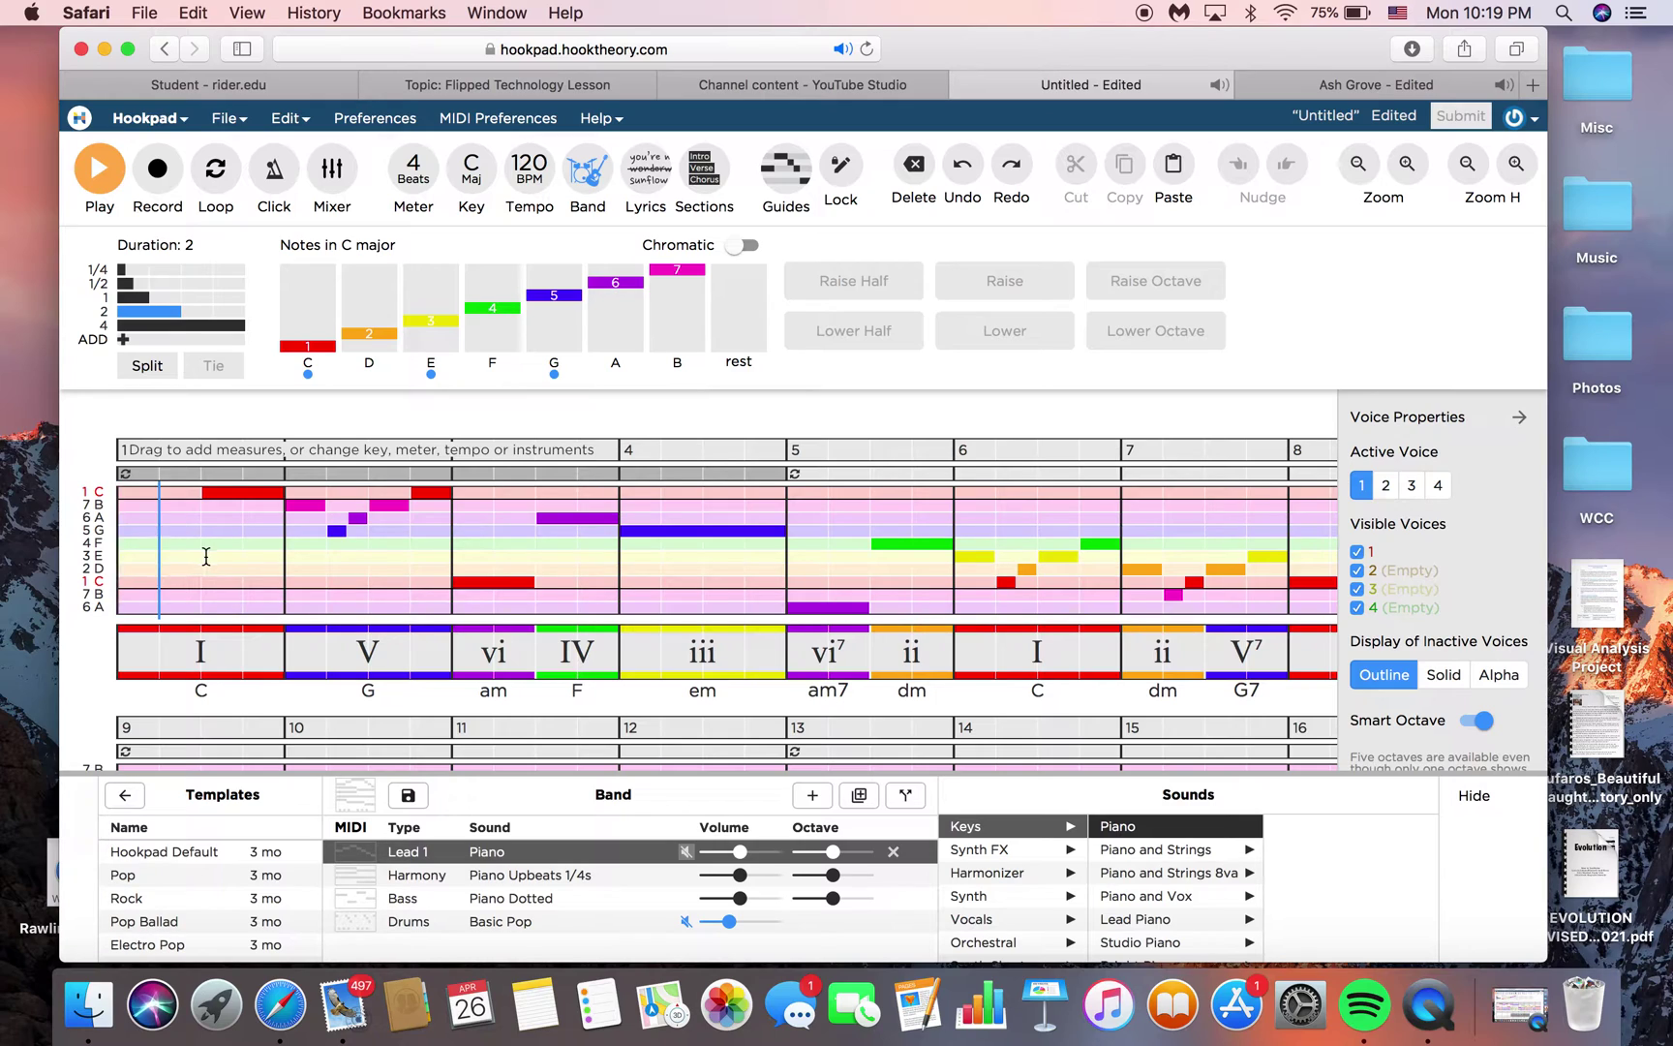
left_click(162, 550)
left_click(121, 552)
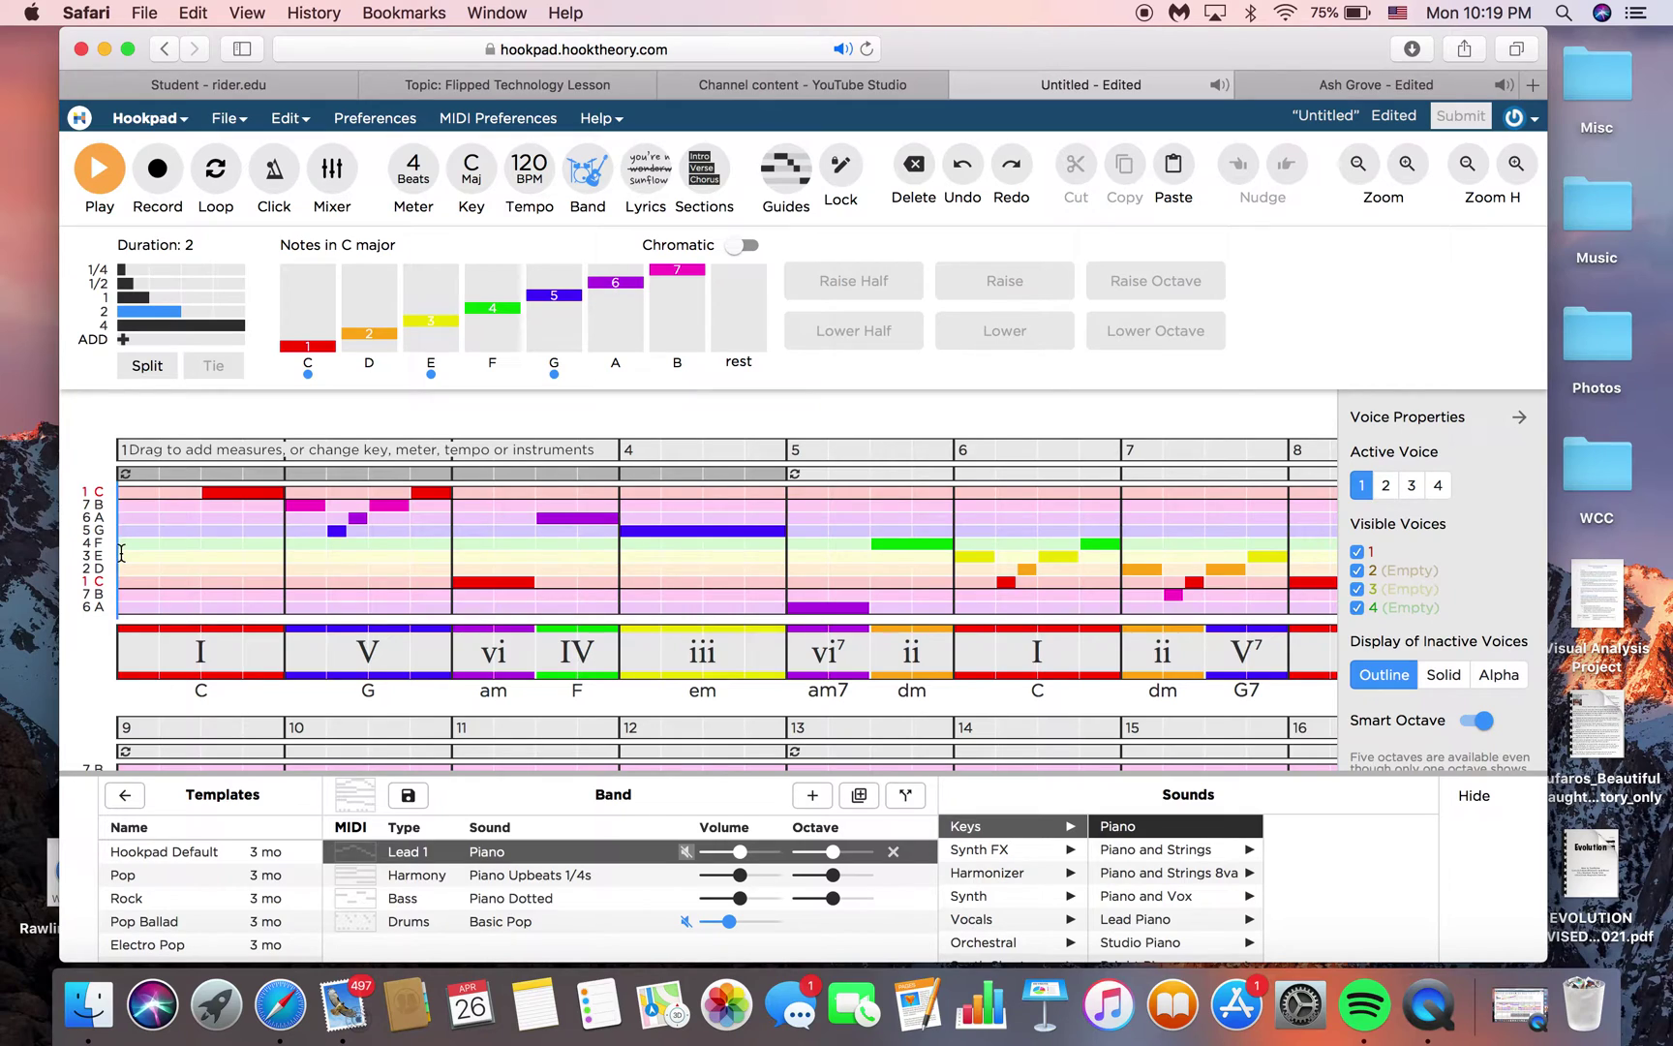
left_click(169, 579)
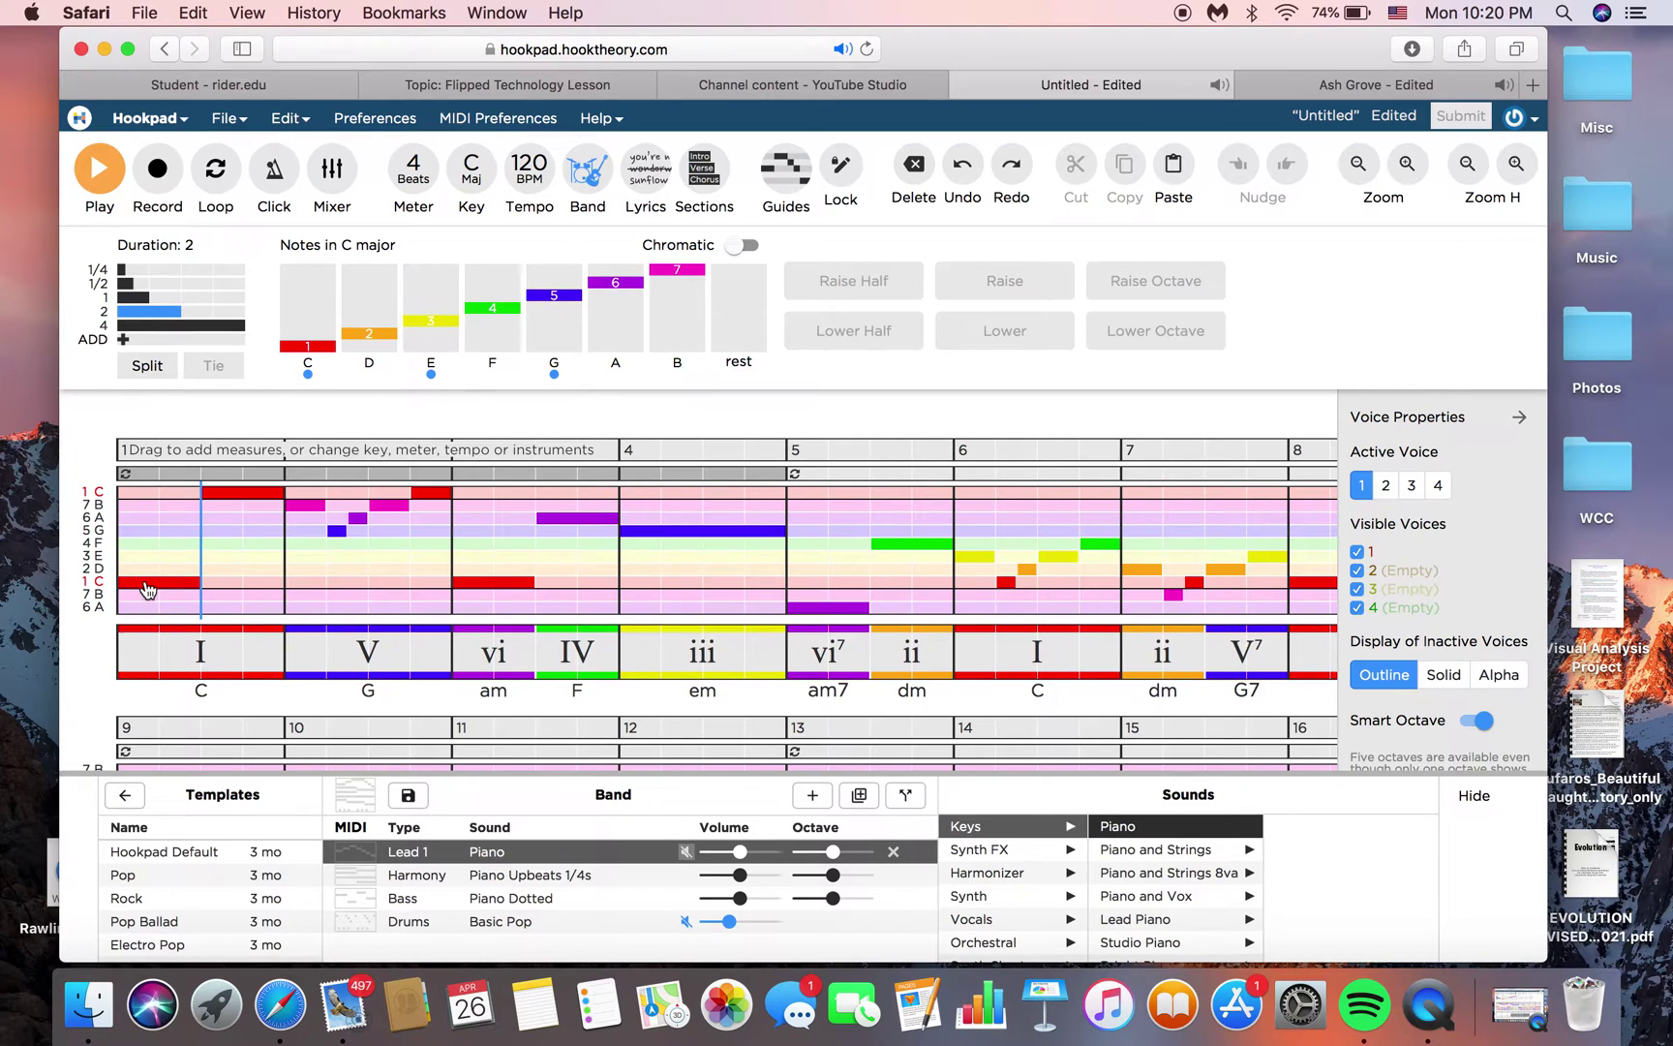
- Trim the new low C so it lasts two beats before the high C
left_click(164, 584)
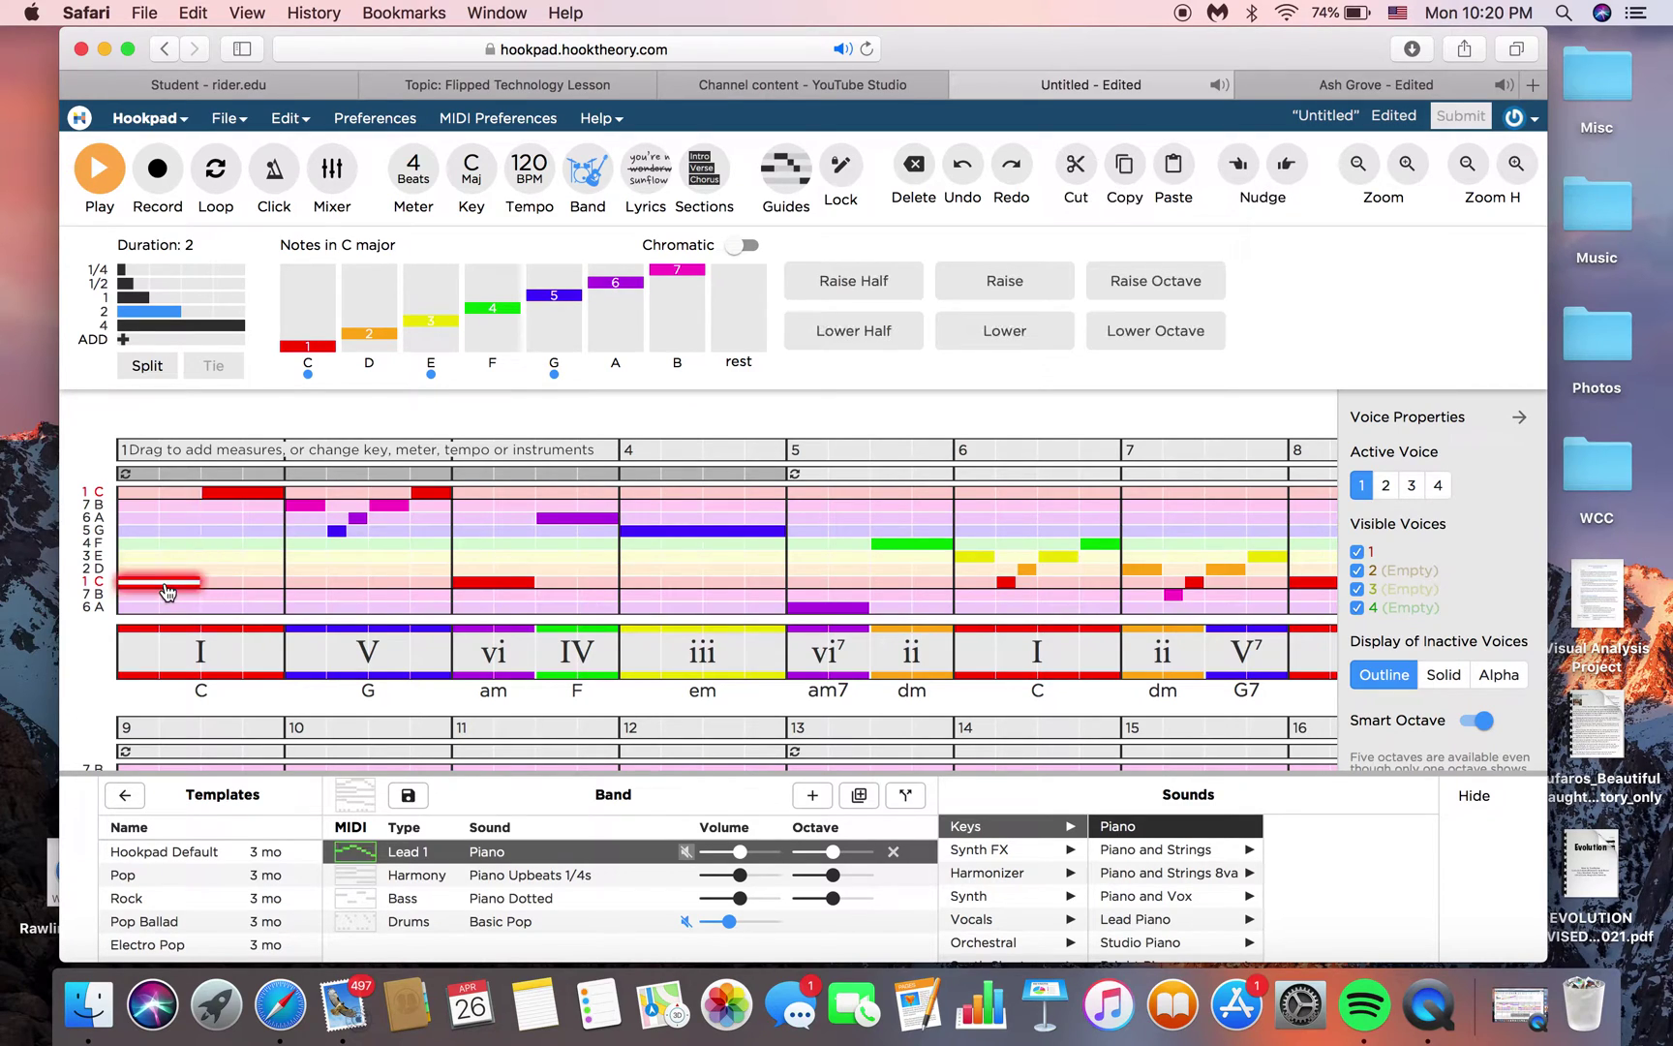
mouse_move(202, 583)
left_mouse_down()
mouse_move(157, 579)
mouse_move(198, 579)
left_mouse_up()
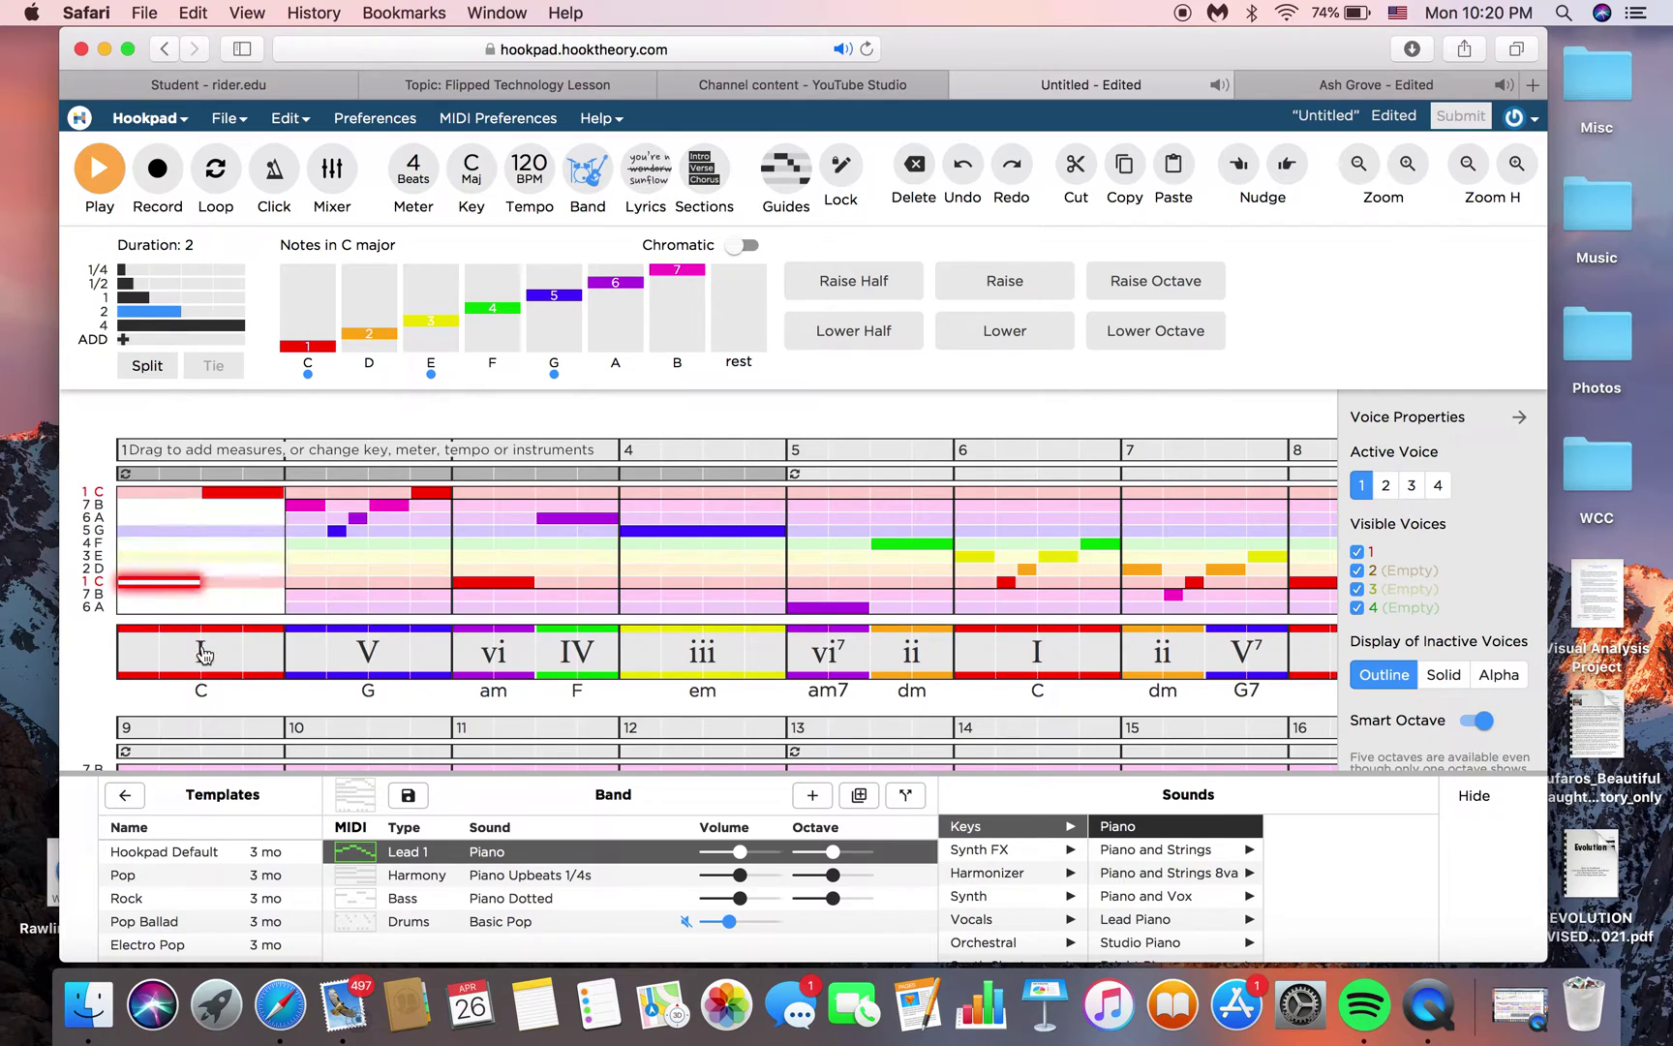
mouse_move(199, 580)
left_mouse_down()
mouse_move(171, 576)
mouse_move(203, 578)
left_mouse_up()
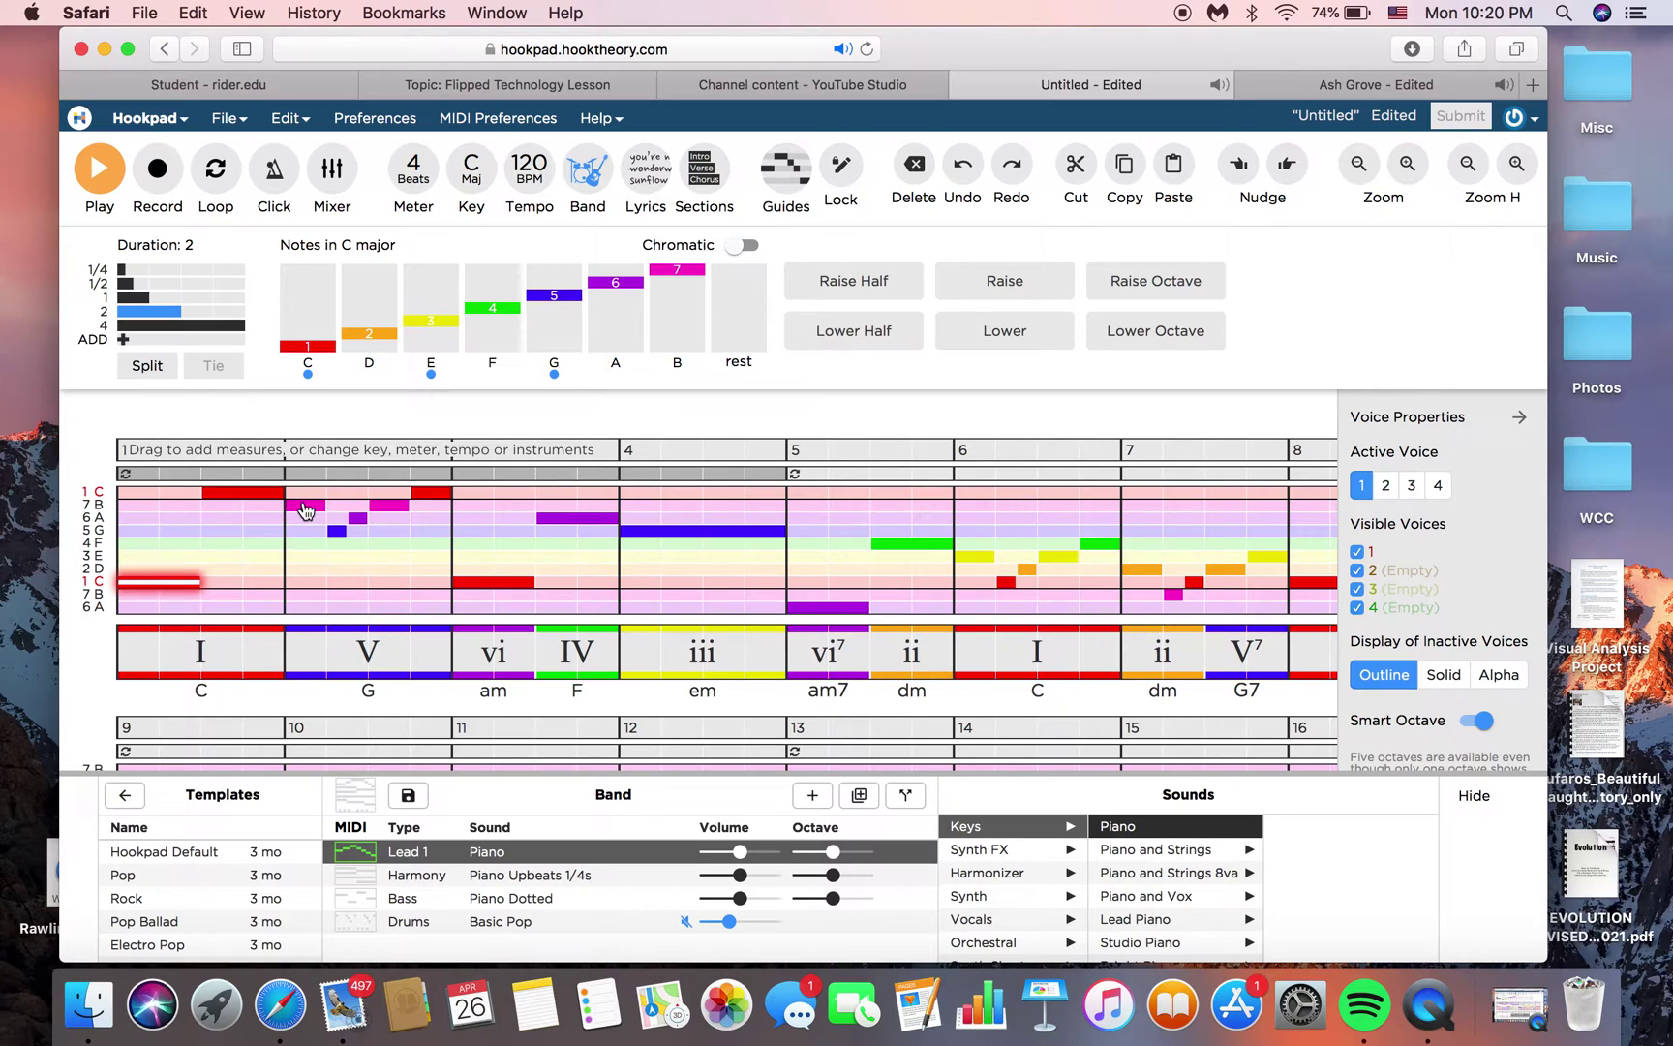
left_click(305, 507)
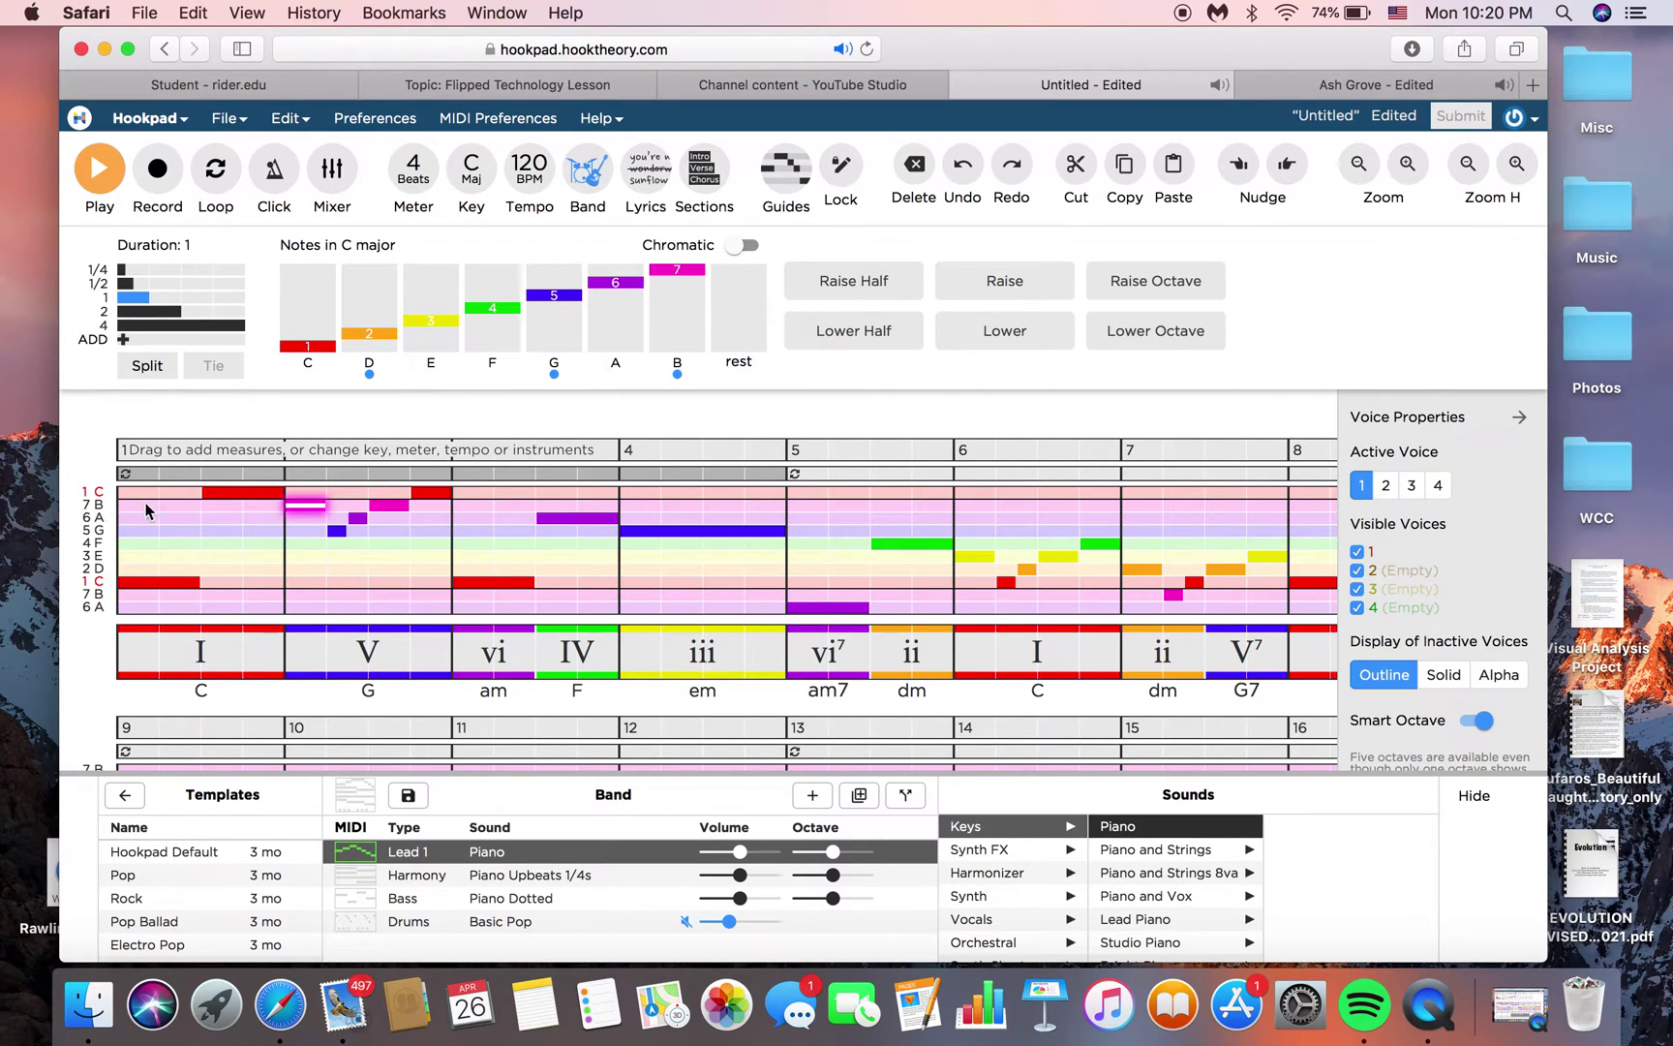
left_click(229, 497)
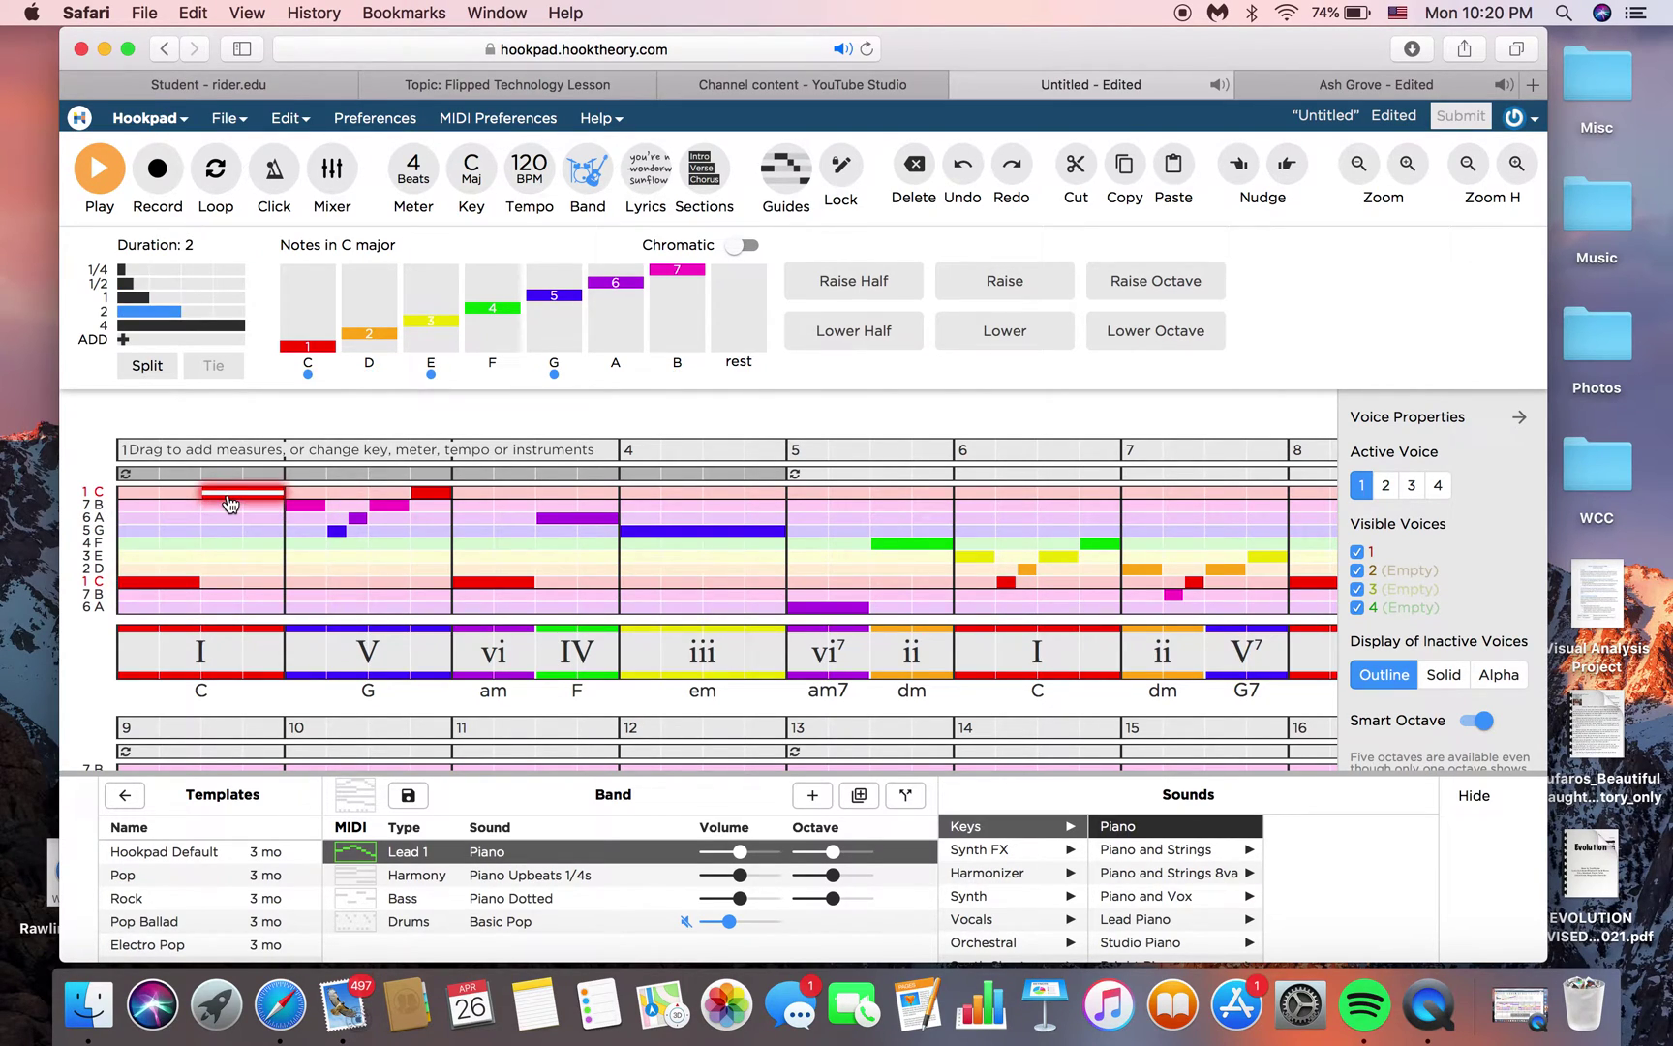
left_click(210, 581)
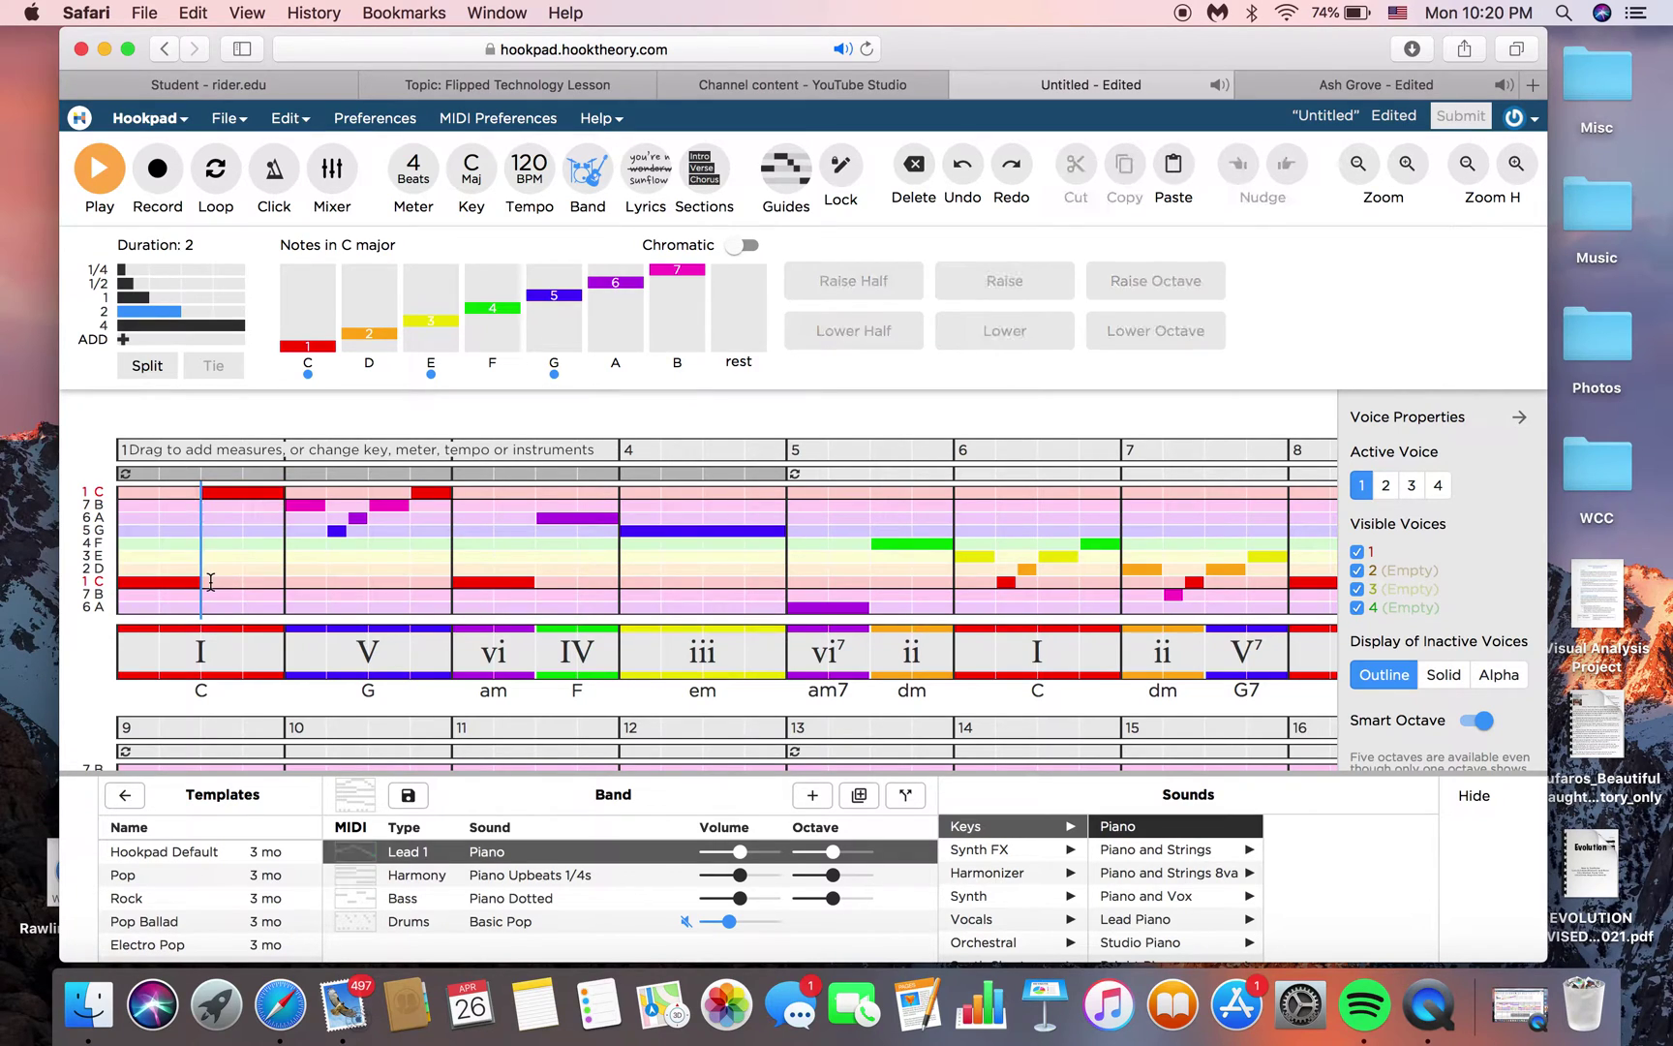
left_click(229, 496)
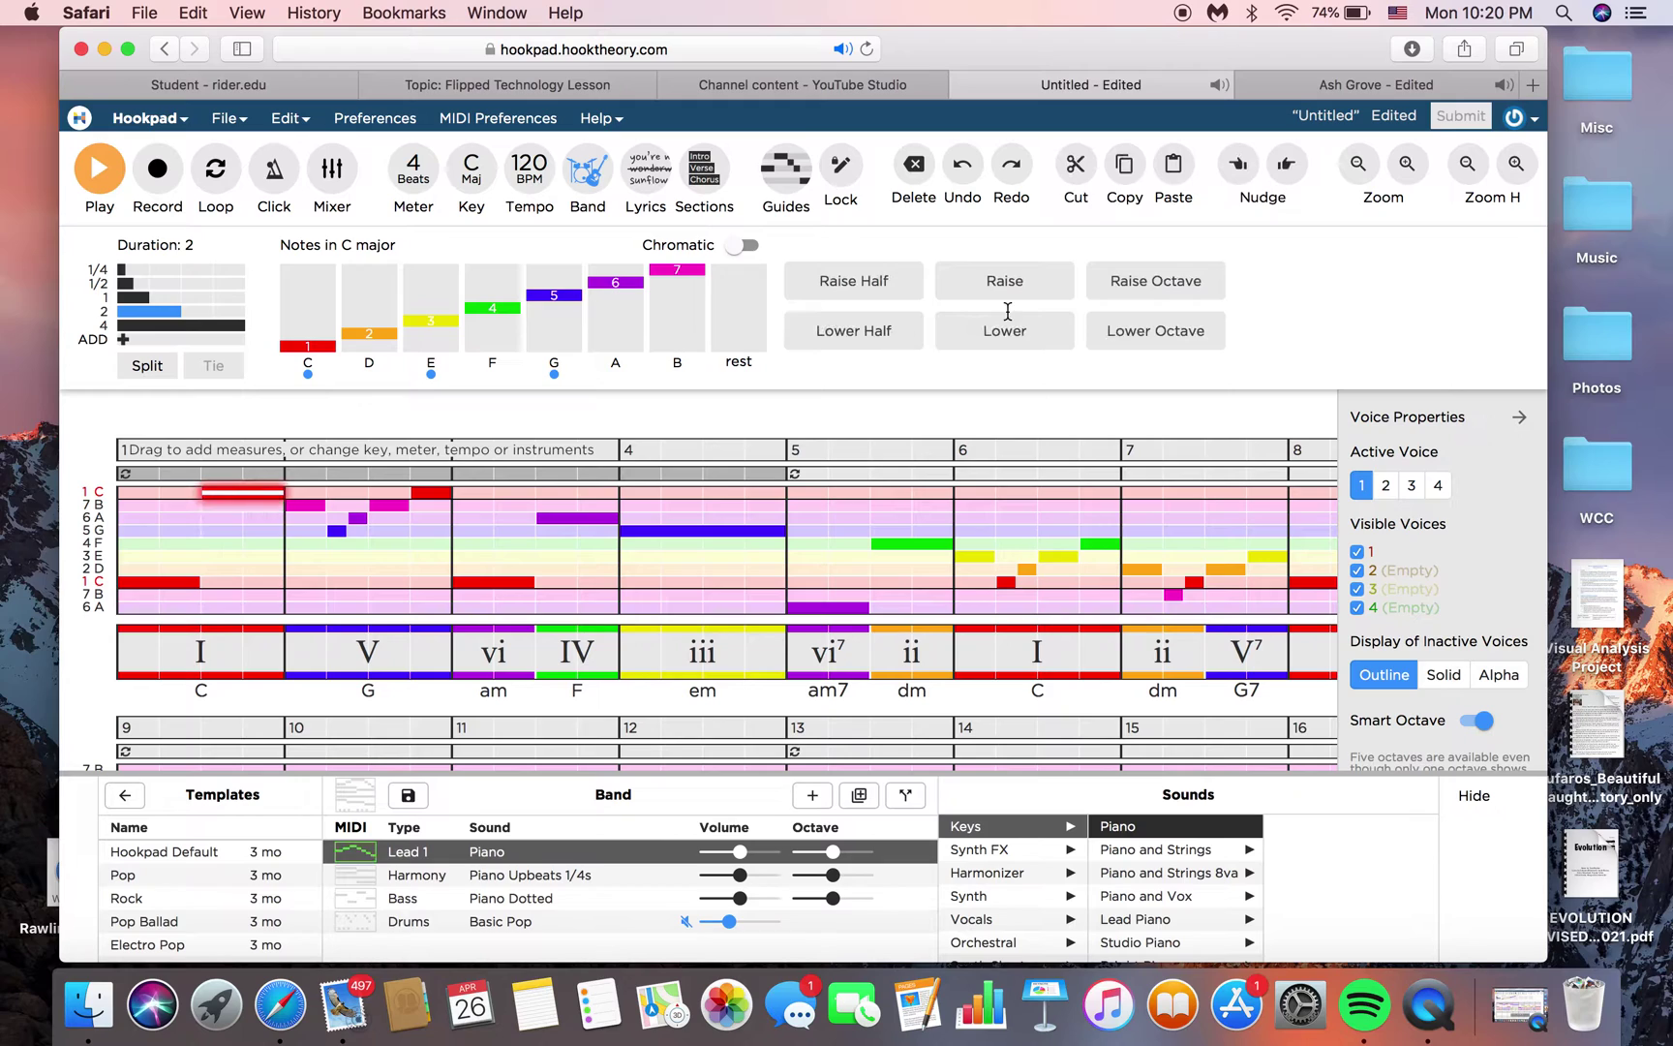
left_click(1142, 331)
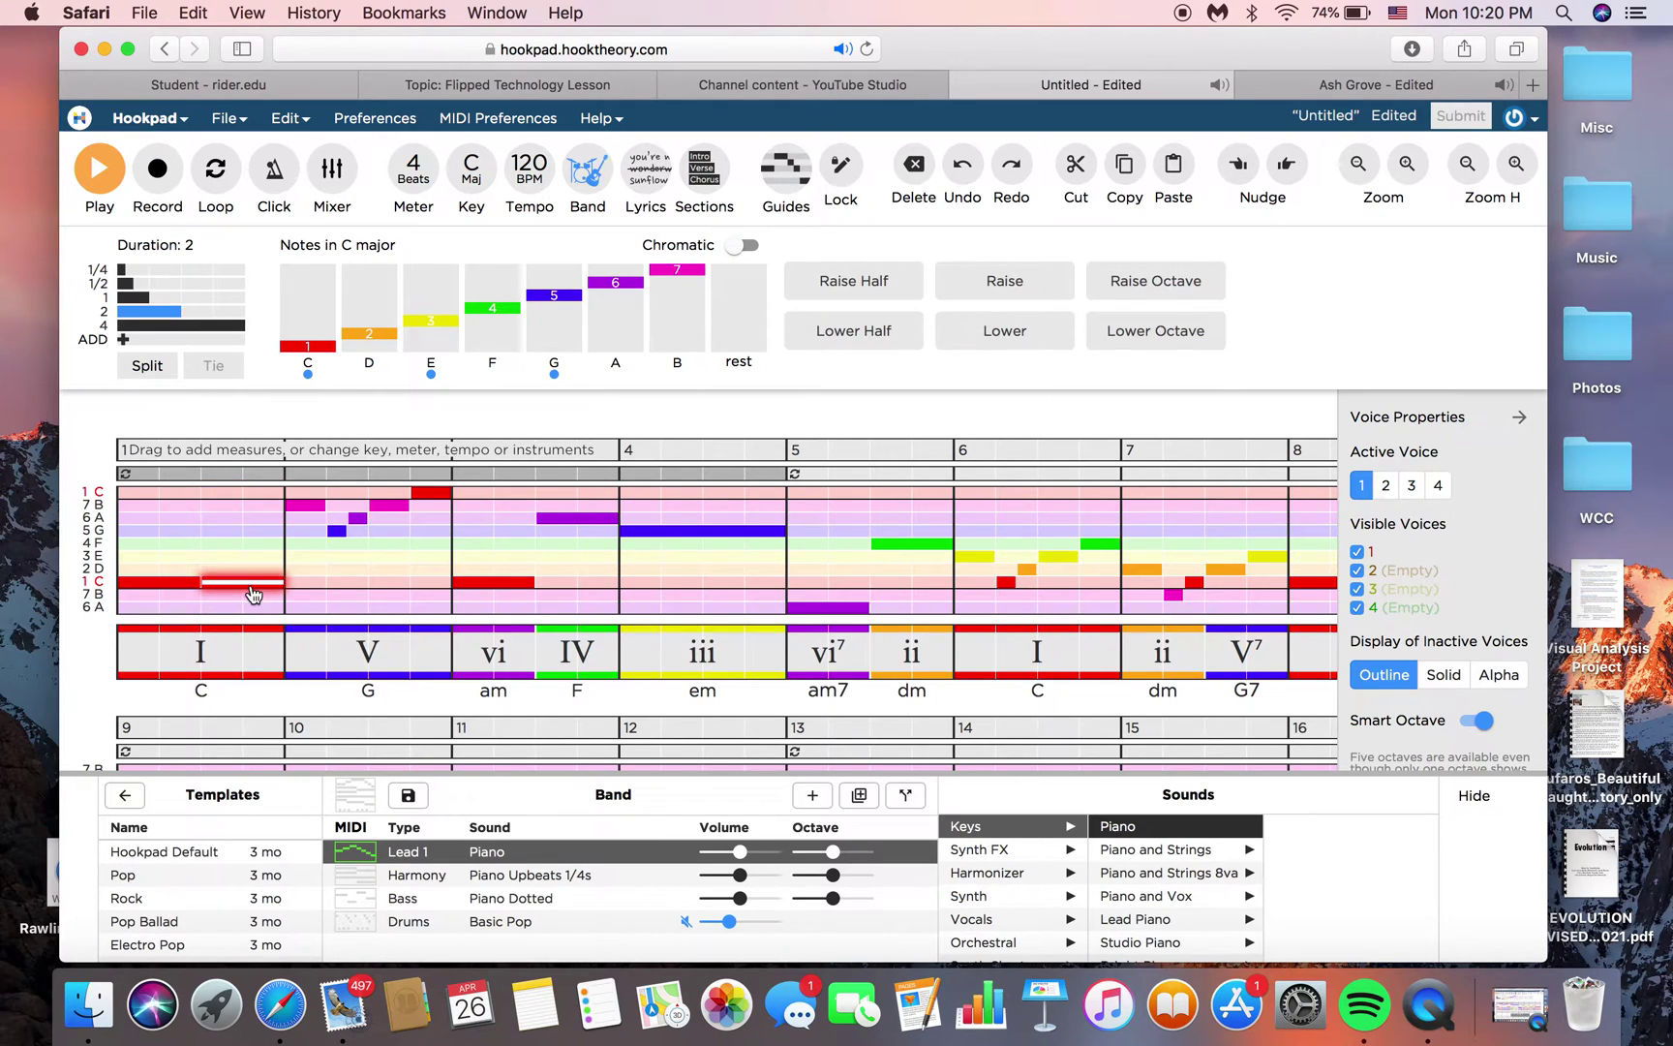
left_click(1133, 283)
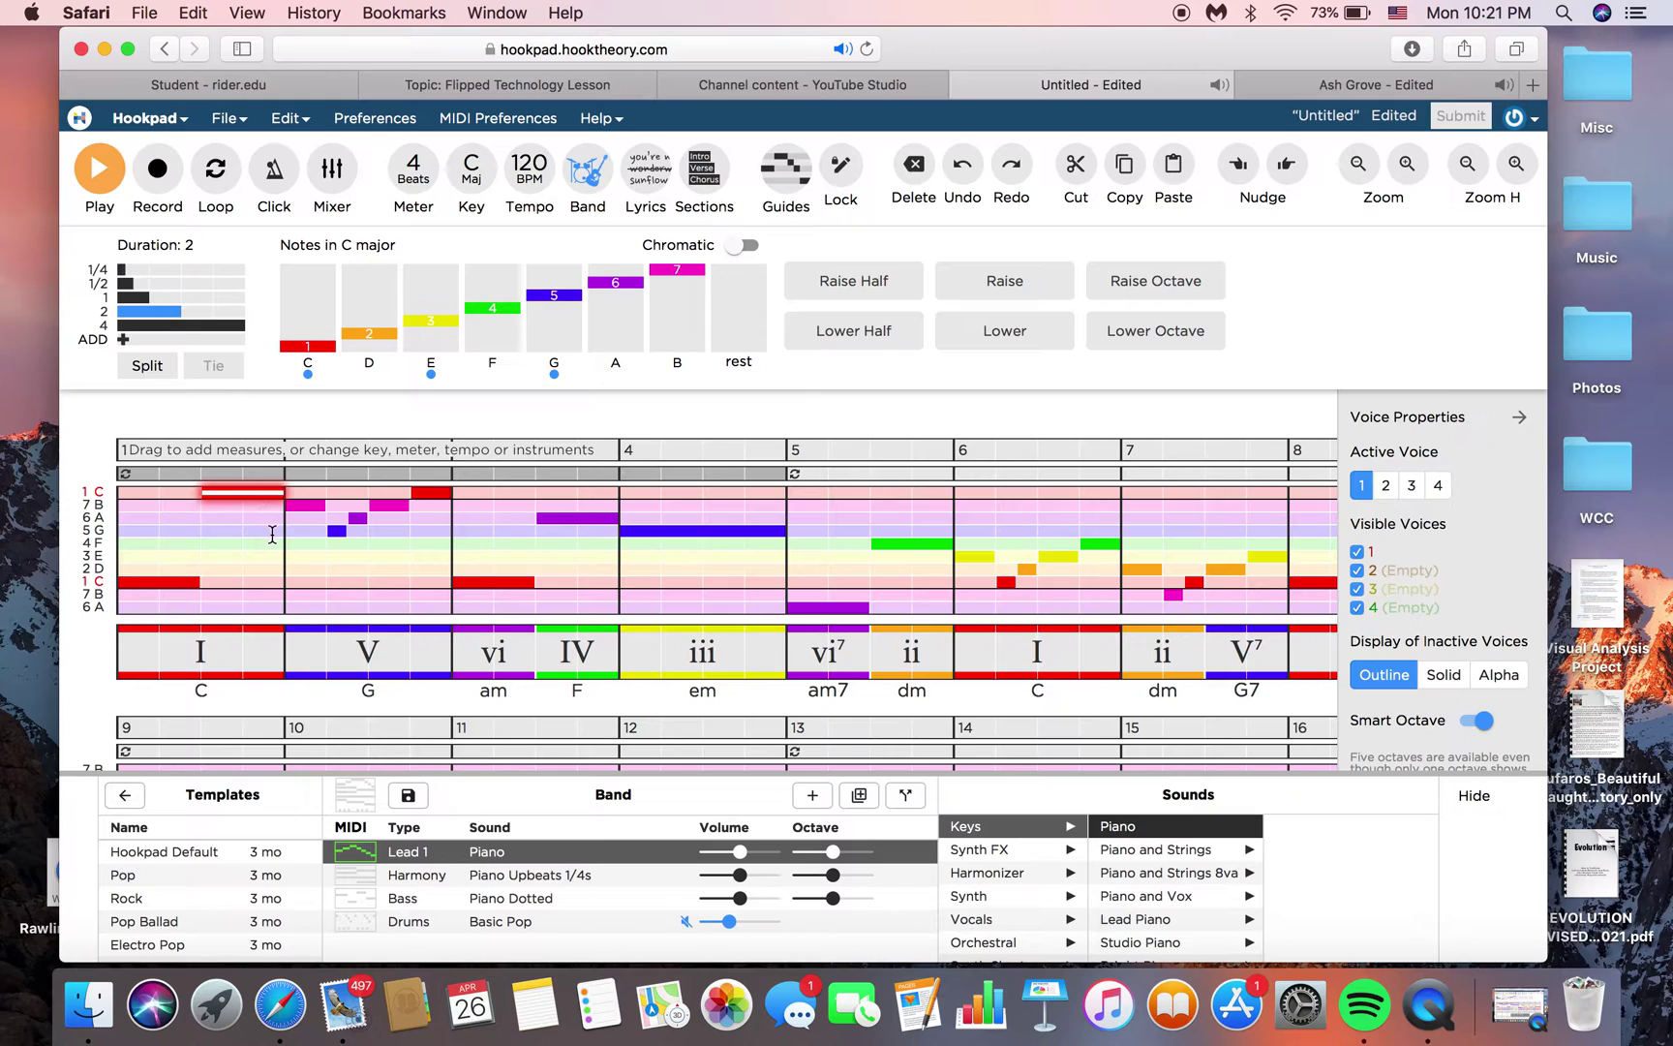
key("Down")
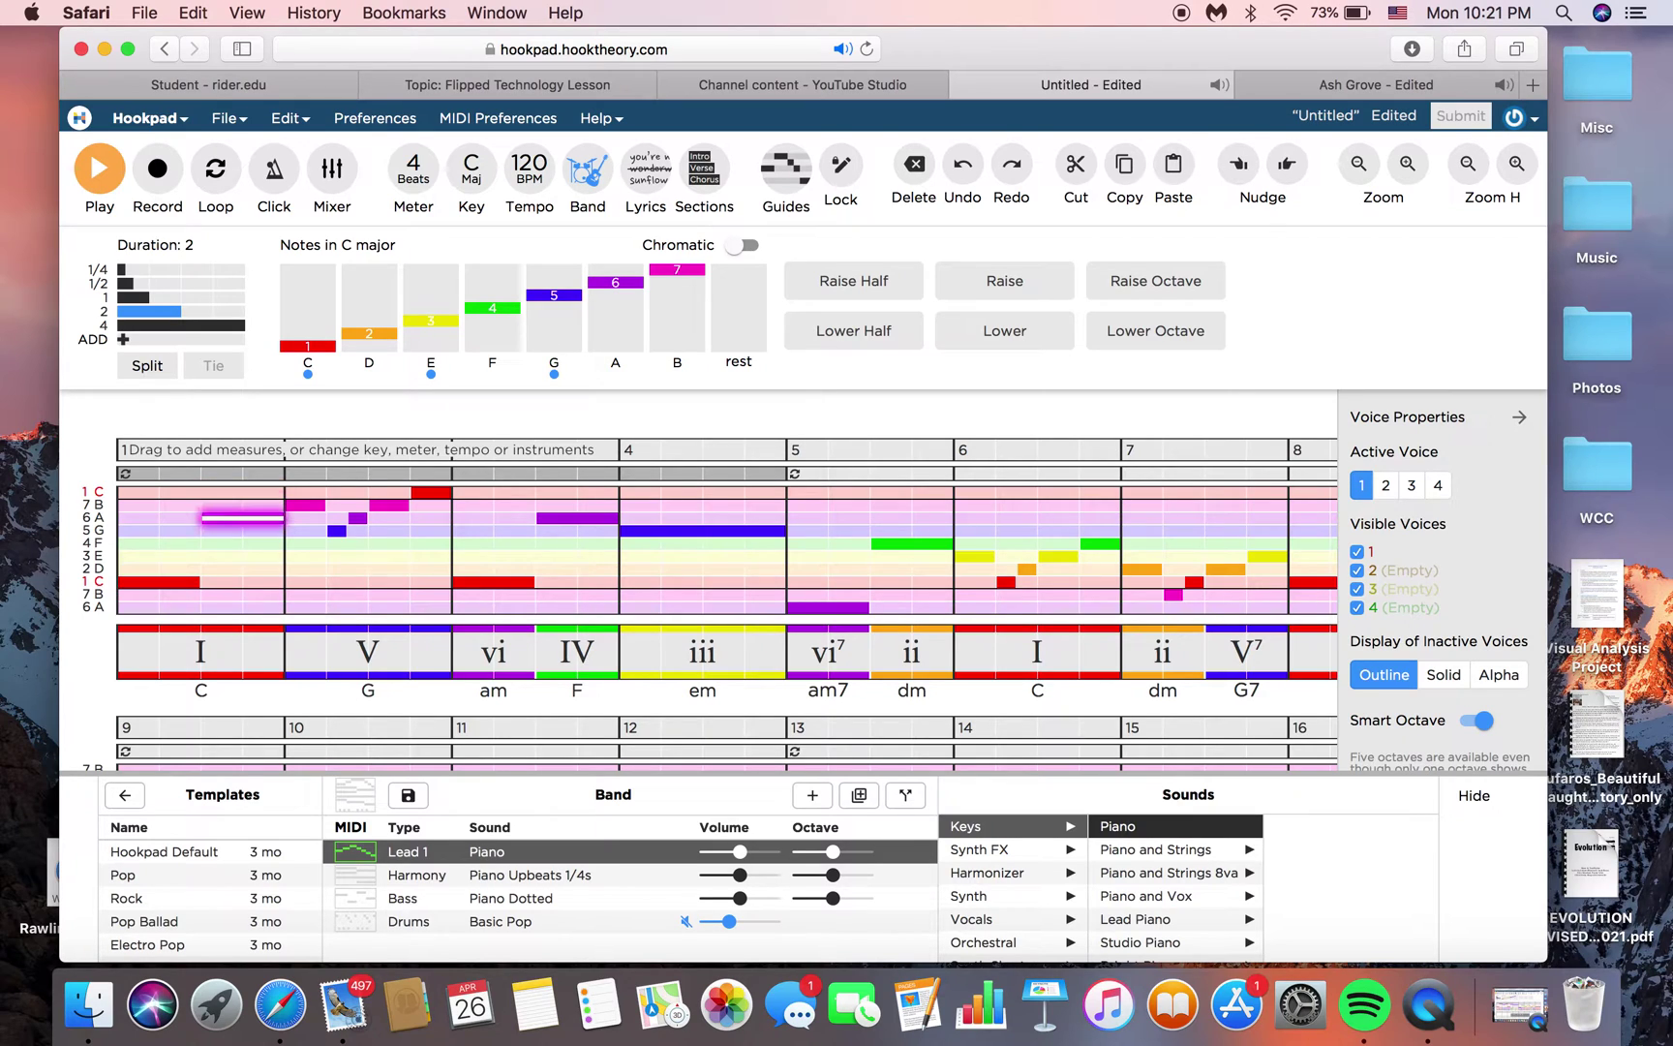
key("Up")
key("Up")
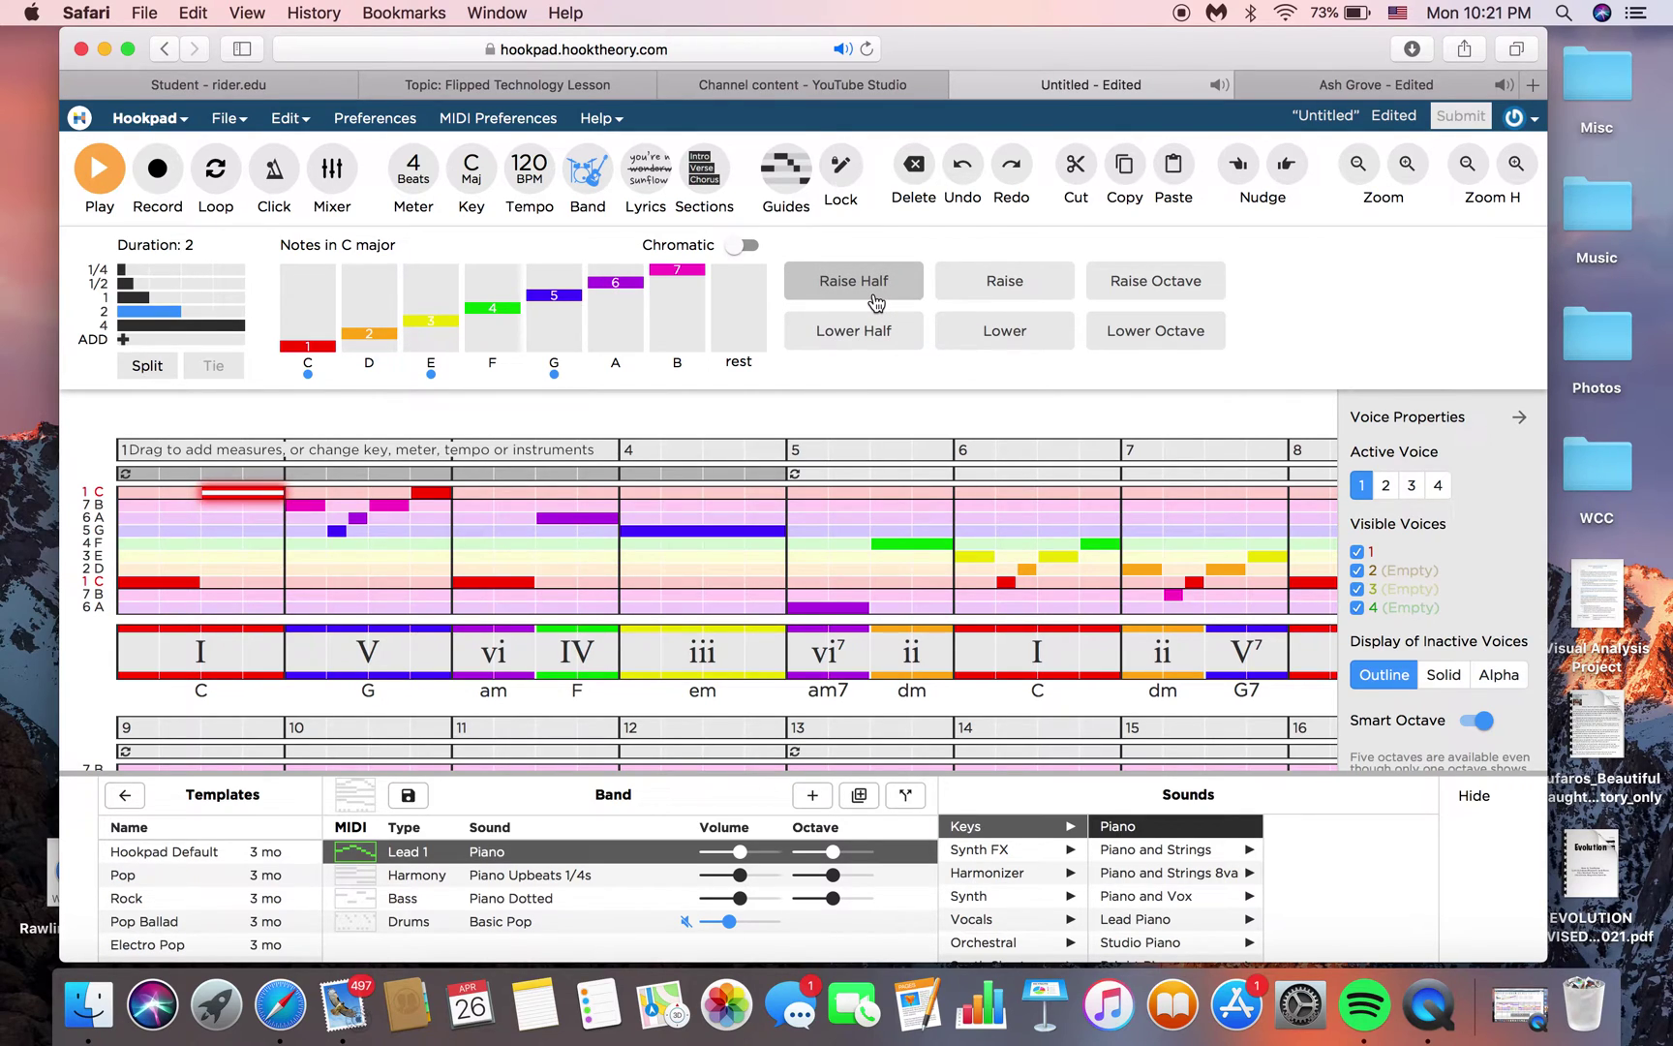
left_click(258, 561)
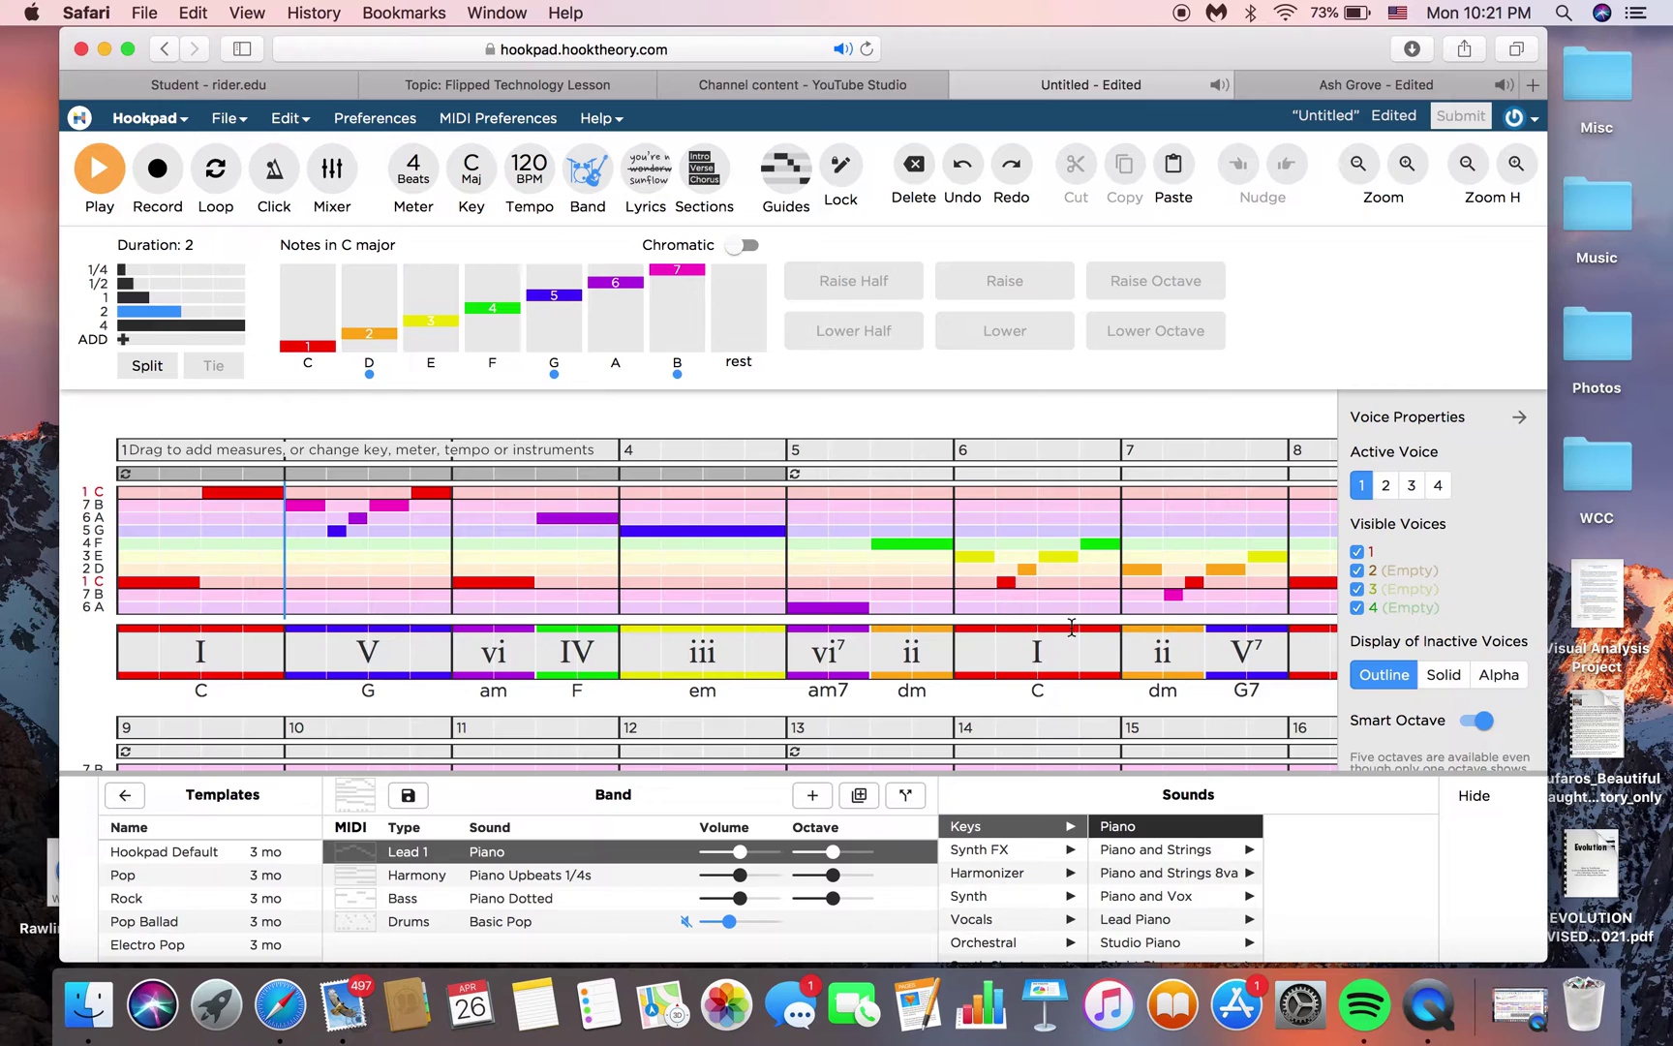
scroll(726, 539, "right", 3)
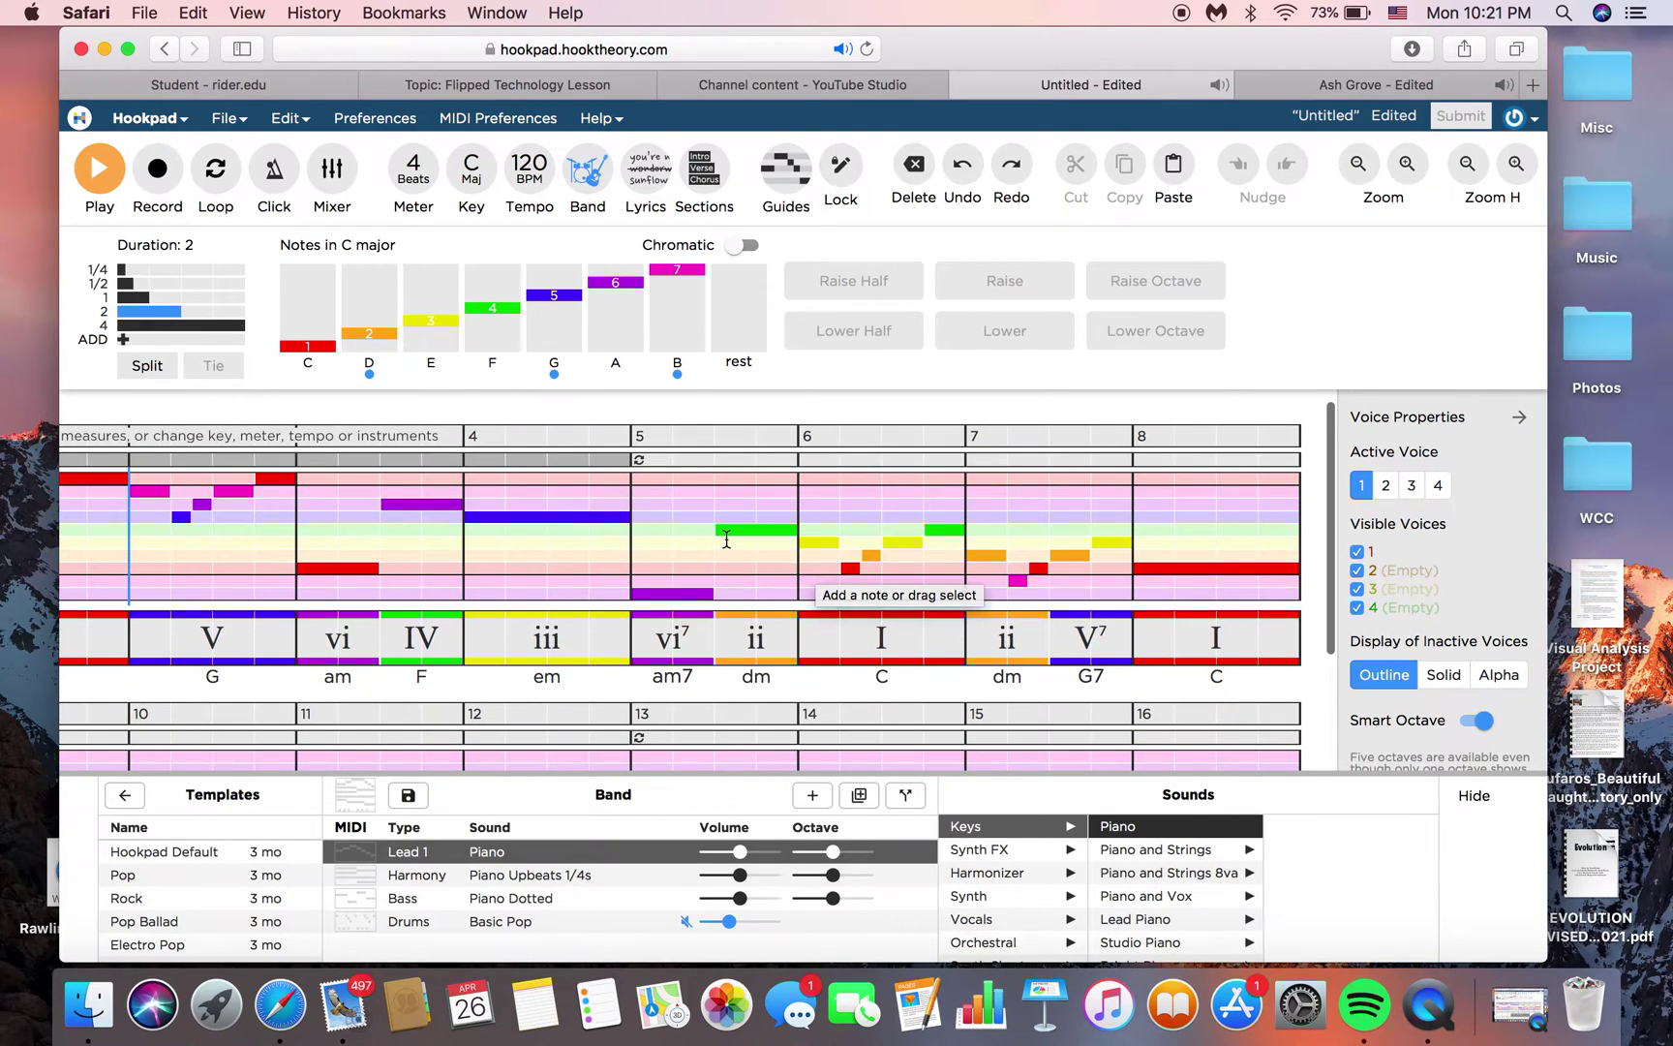
scroll(726, 539, "left", 3)
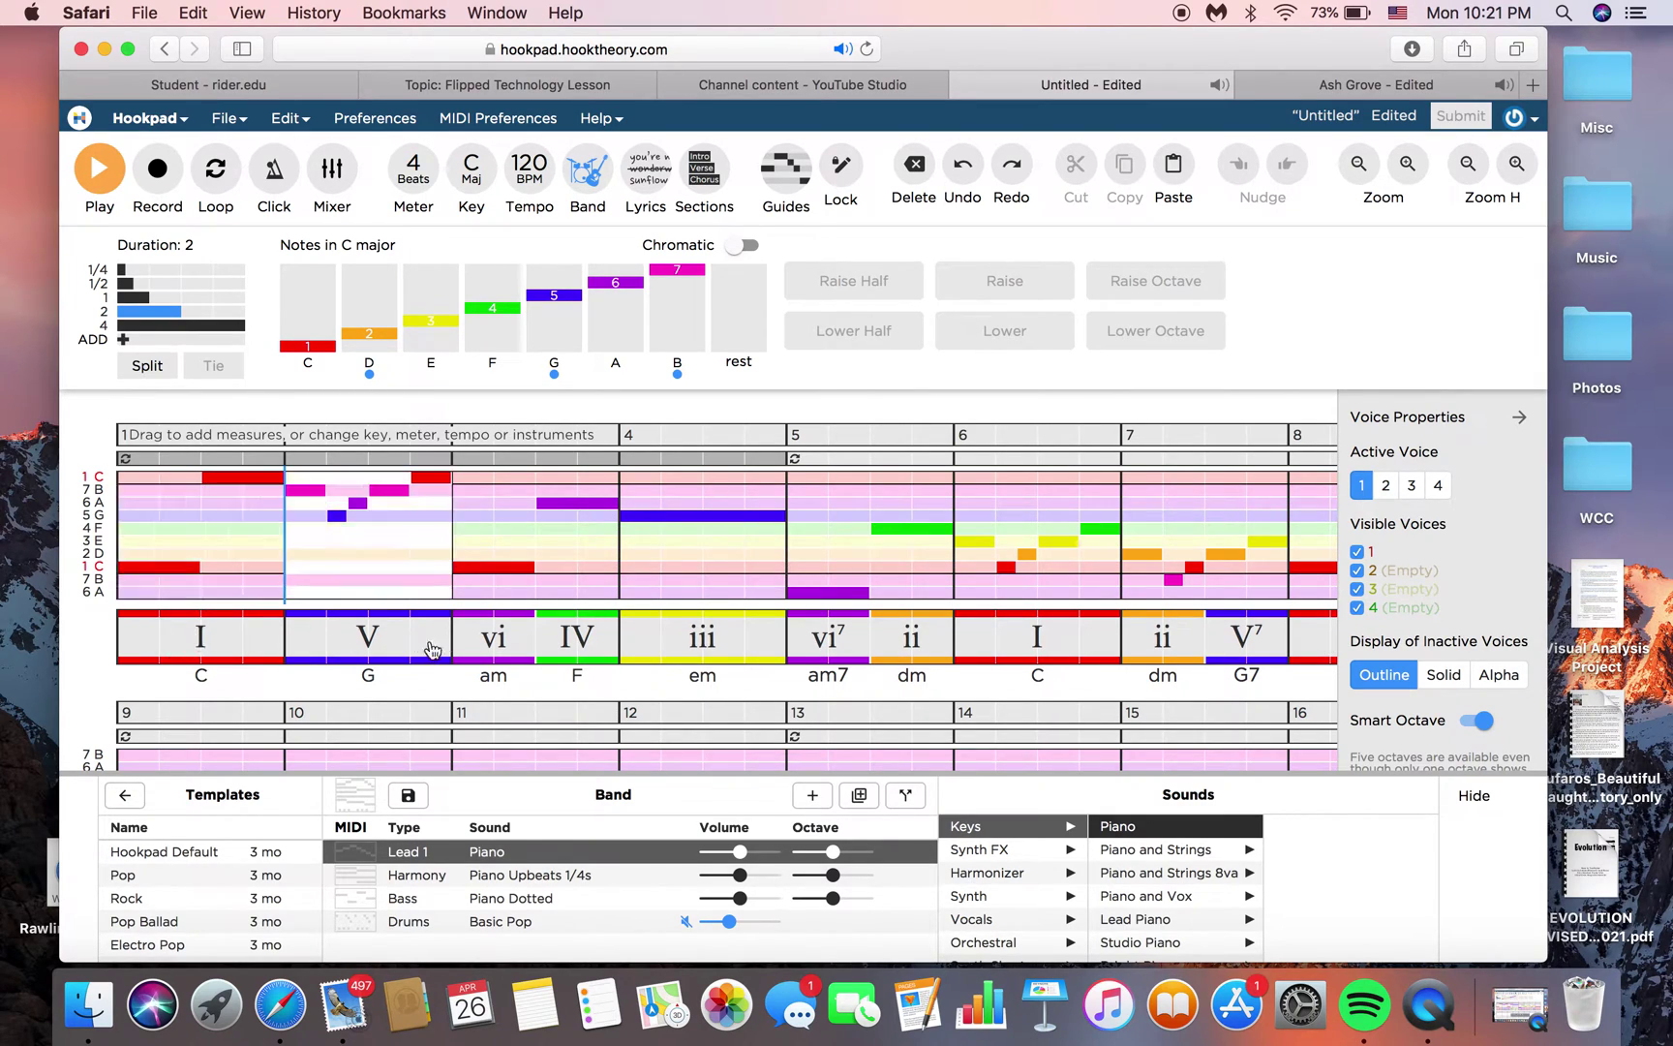
scroll(407, 651, "down", 4)
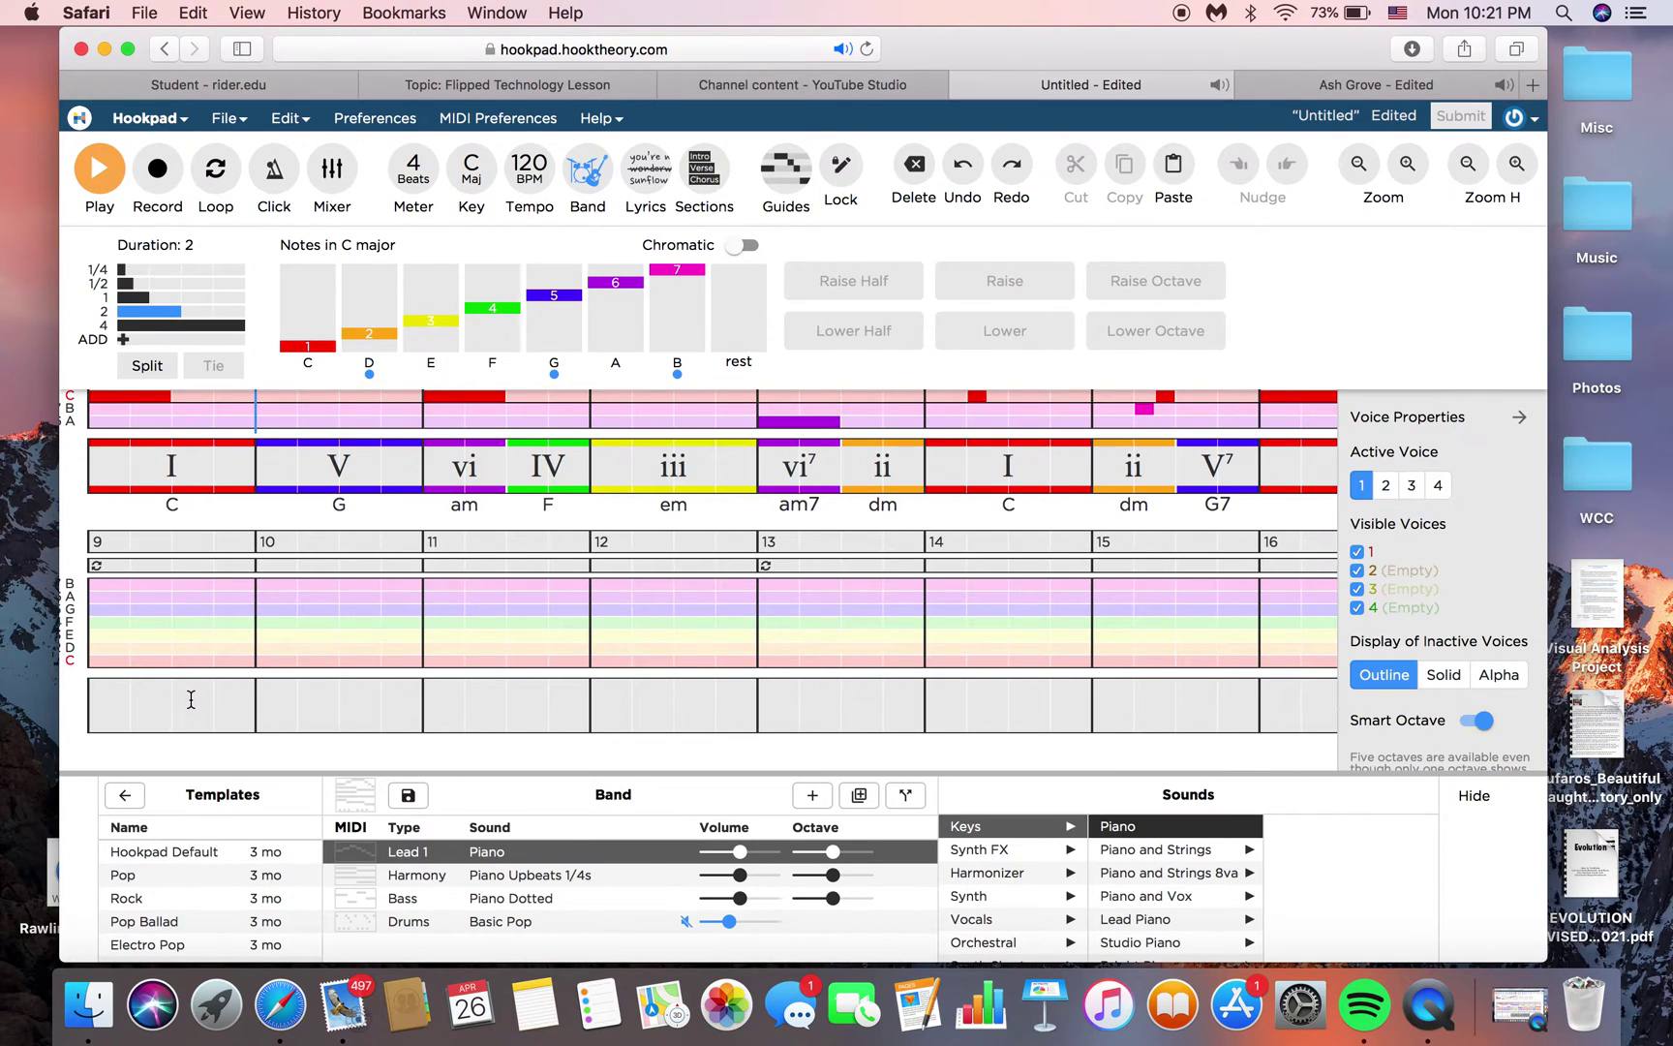
- Delete the I chord from measure 1, leaving the cursor at the empty first chord slot
left_click(190, 699)
key("1")
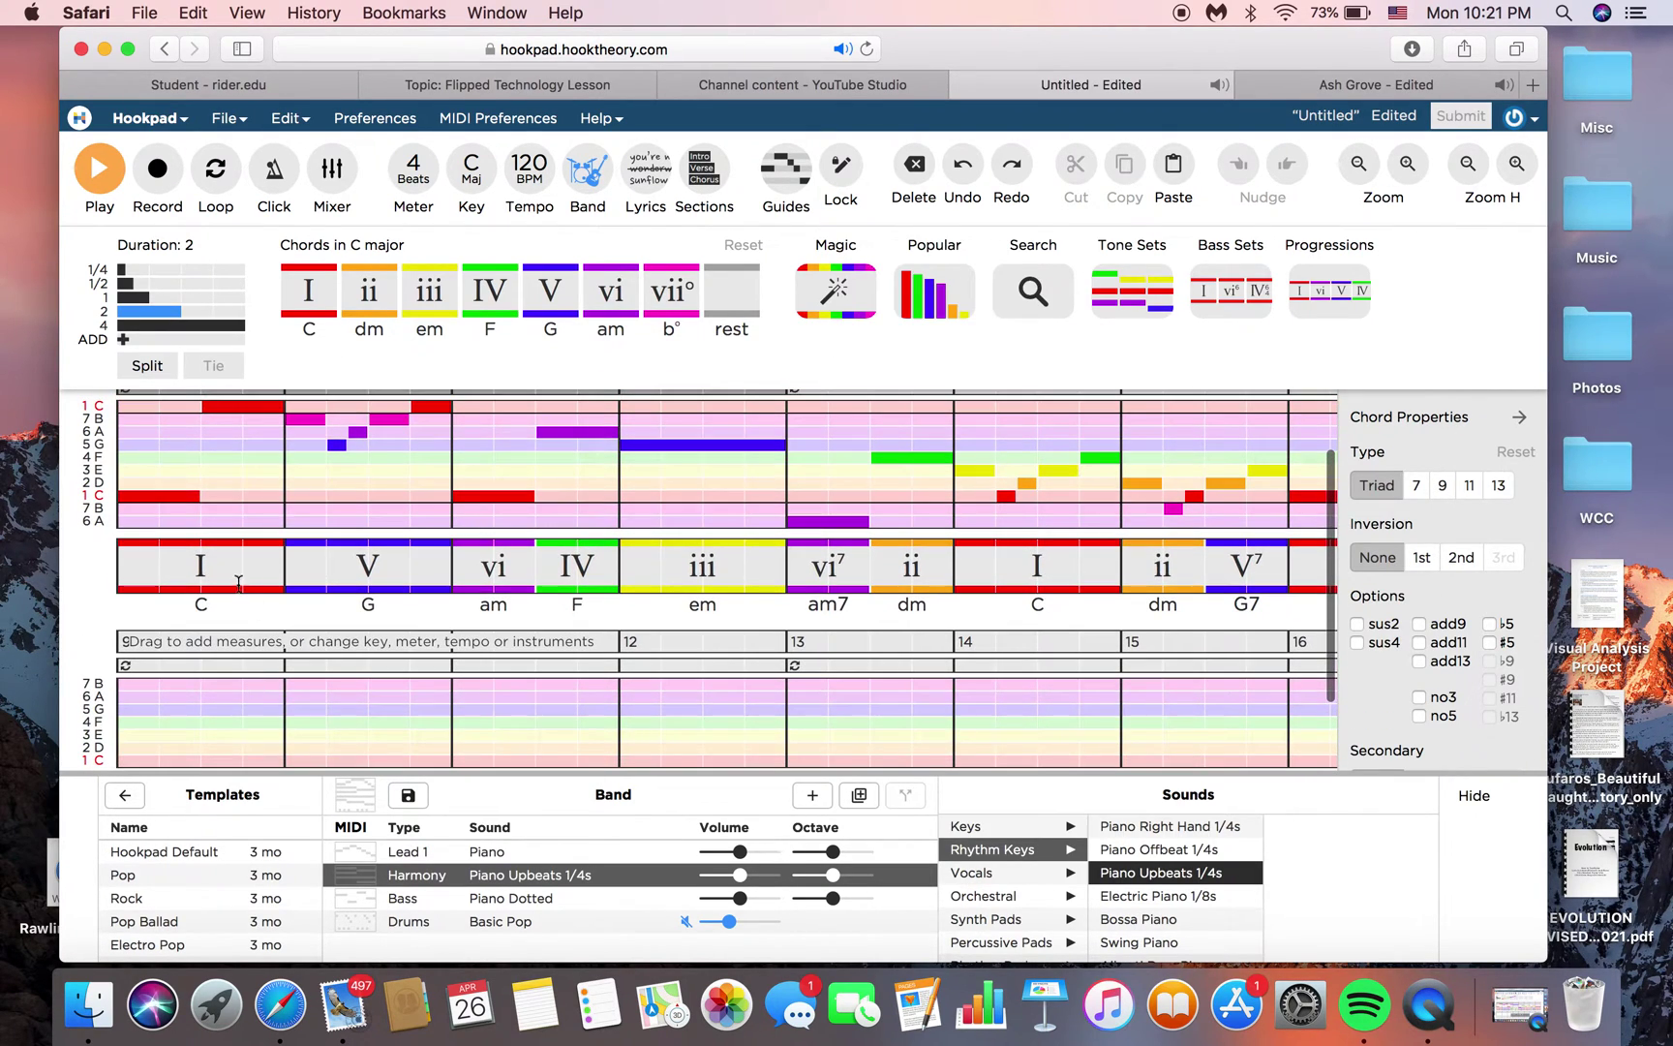
left_click(232, 581)
key("BackSpace")
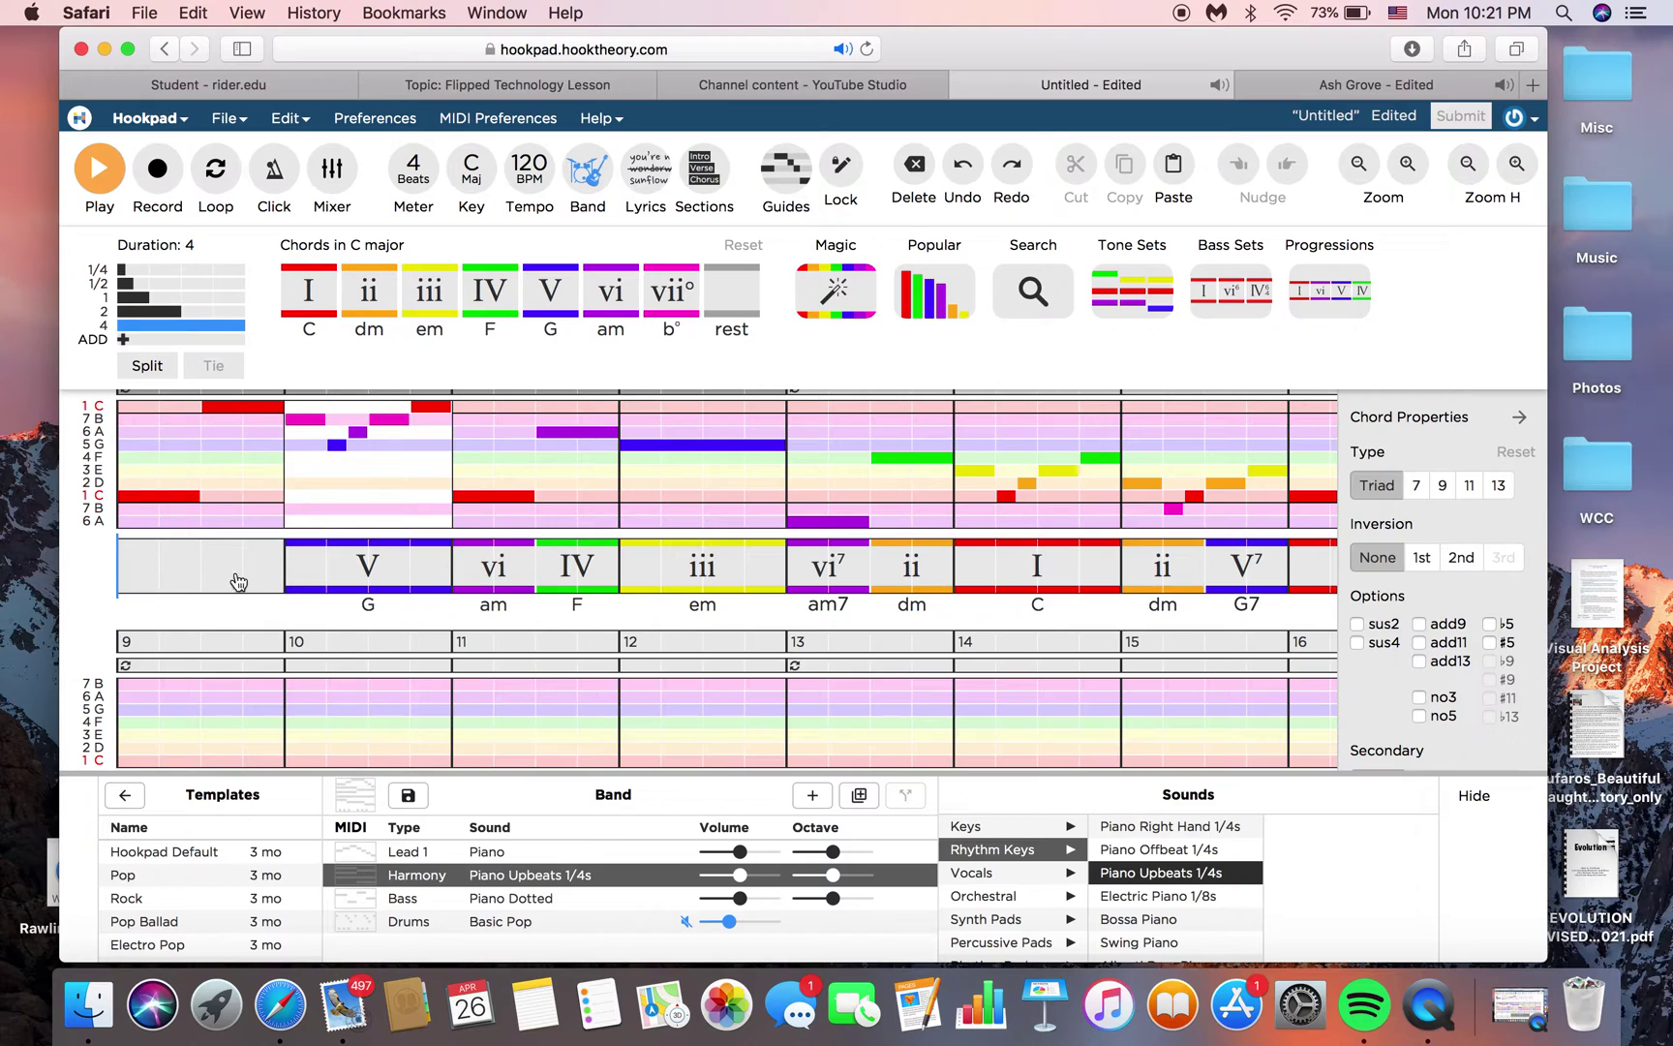
left_click(190, 572)
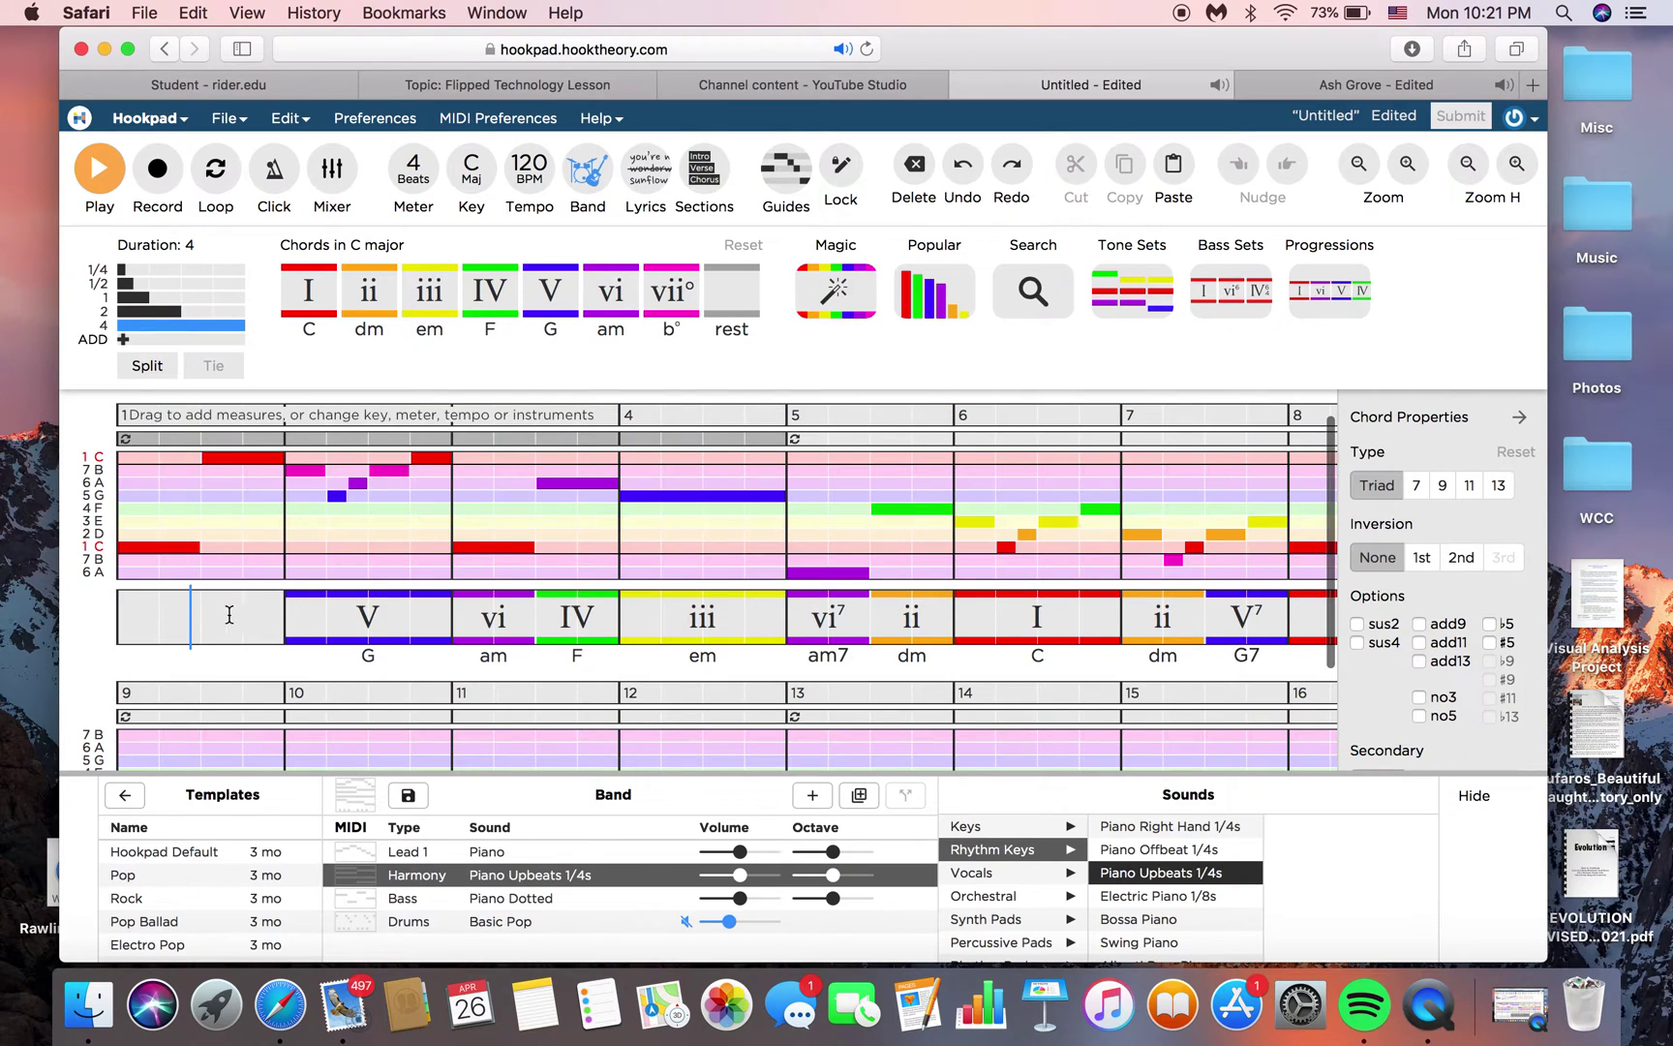
left_click(120, 621)
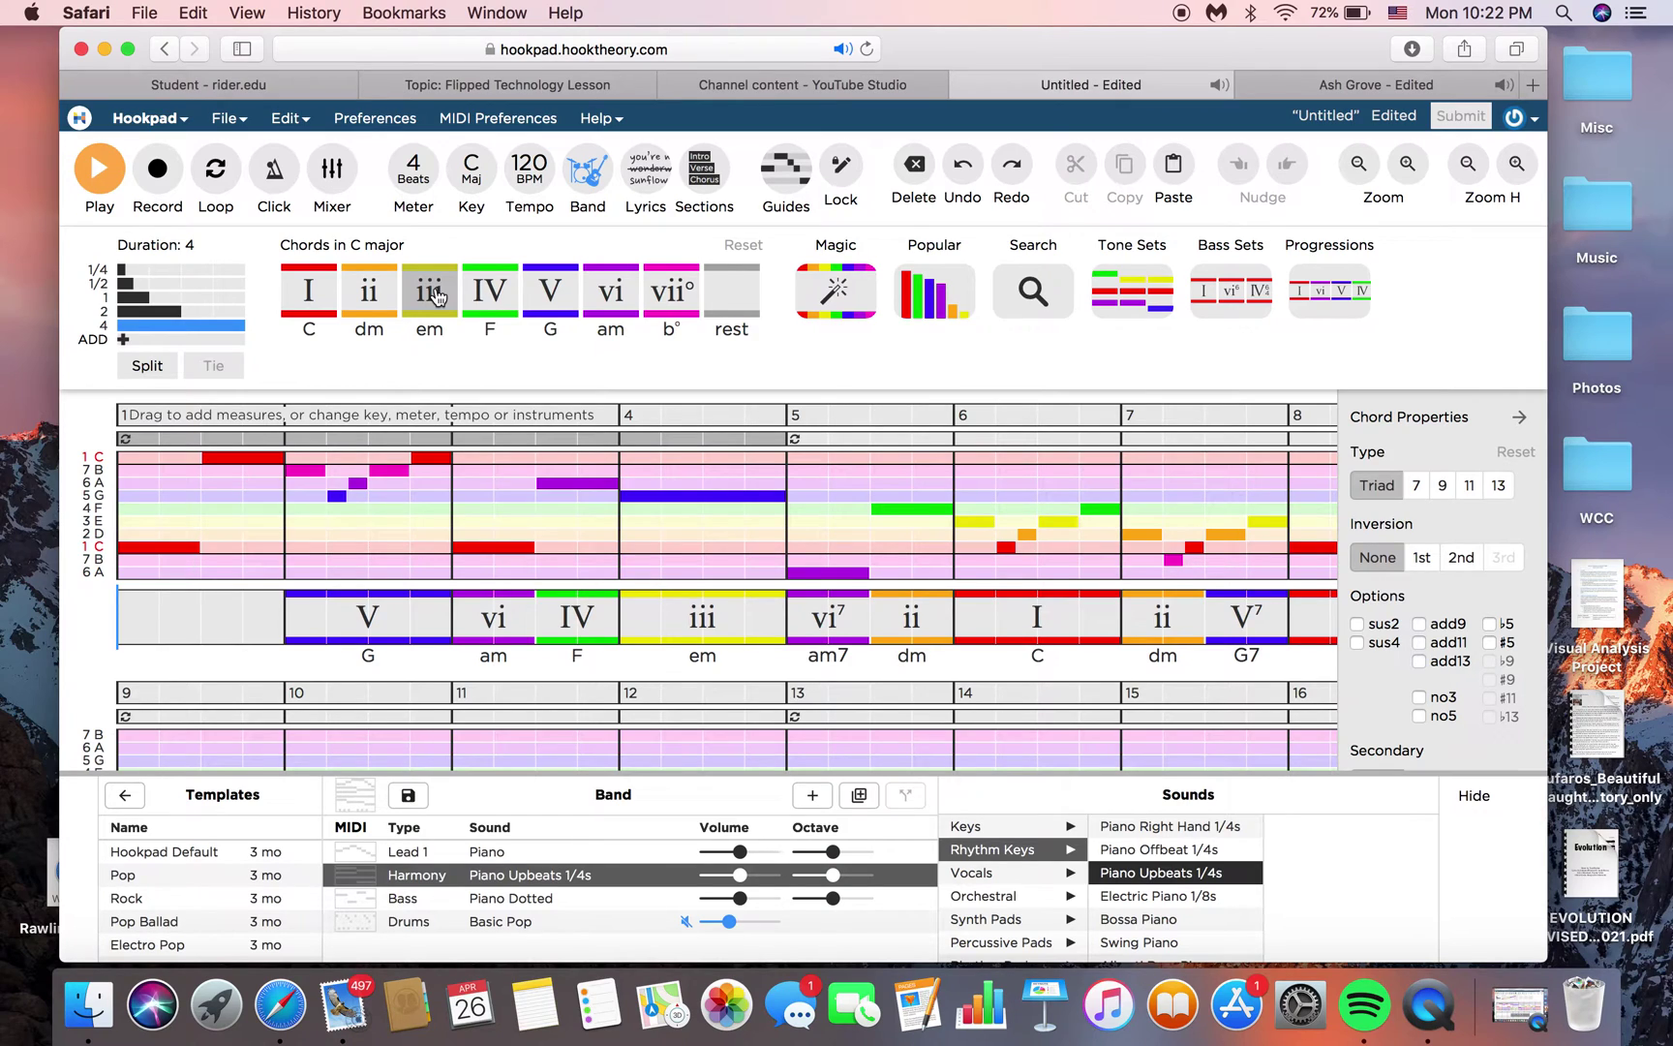
- Browse the Progressions and Tone Sets suggestion palettes, trying the V7/V chord
left_click(1324, 289)
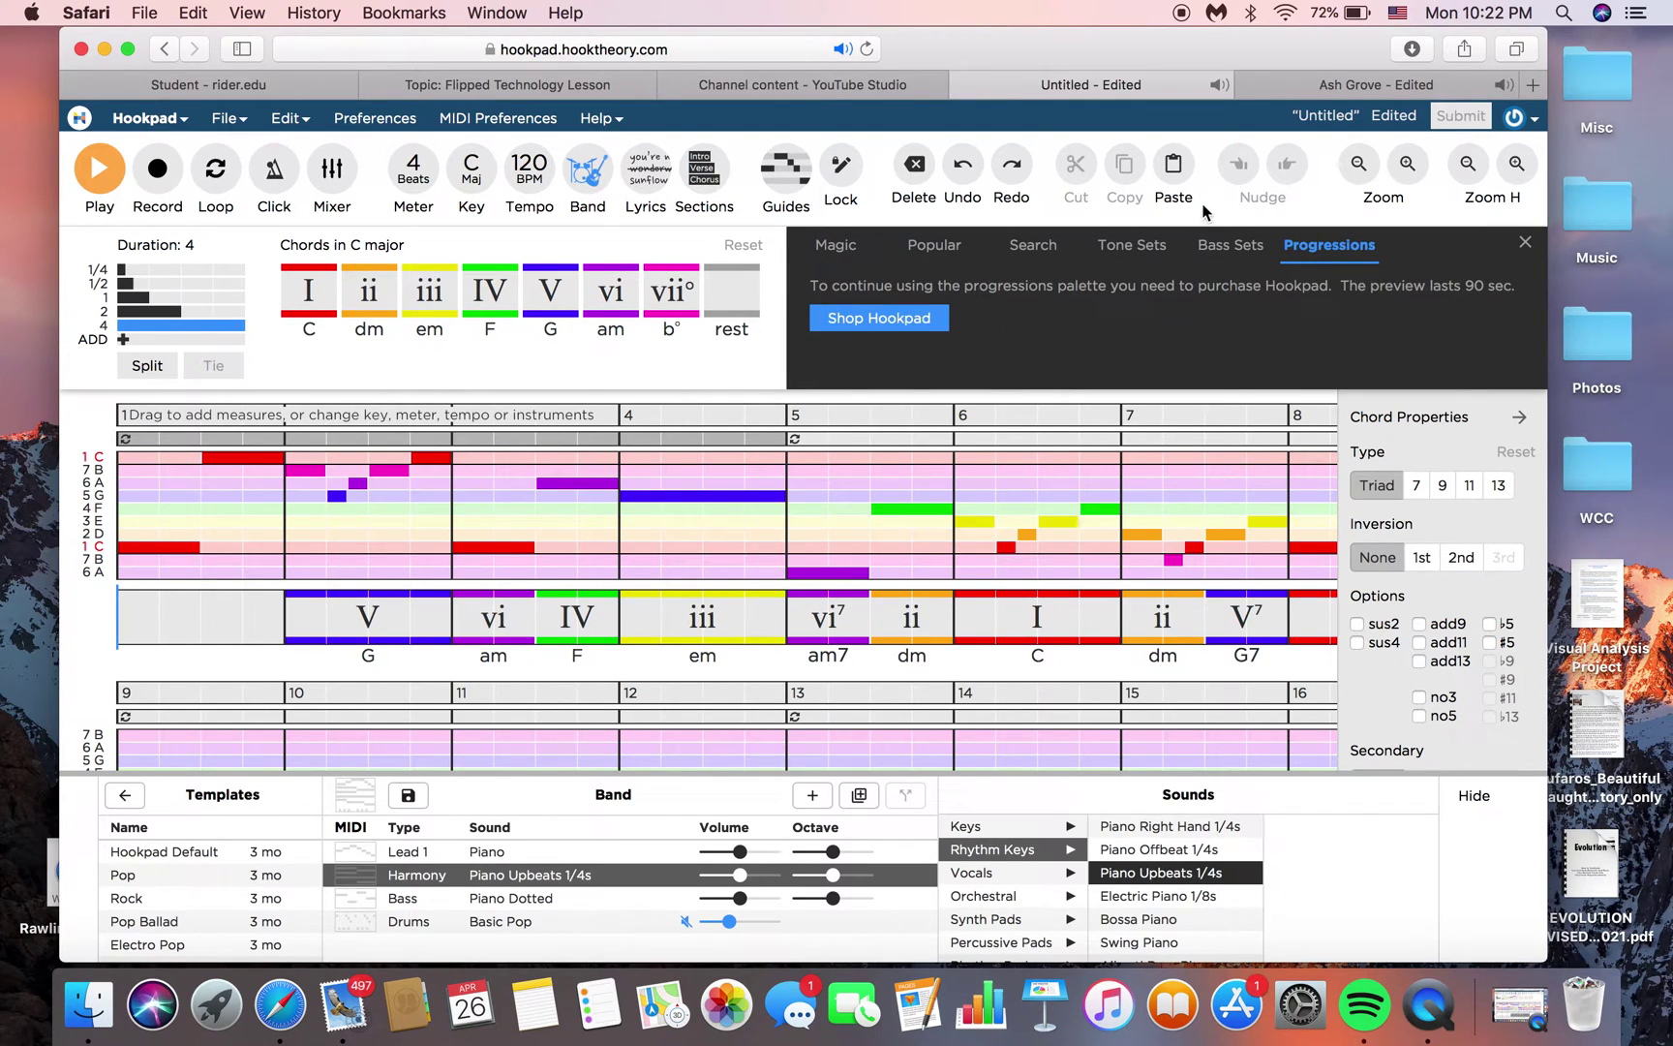
left_click(1229, 245)
left_click(1297, 250)
left_click(1228, 248)
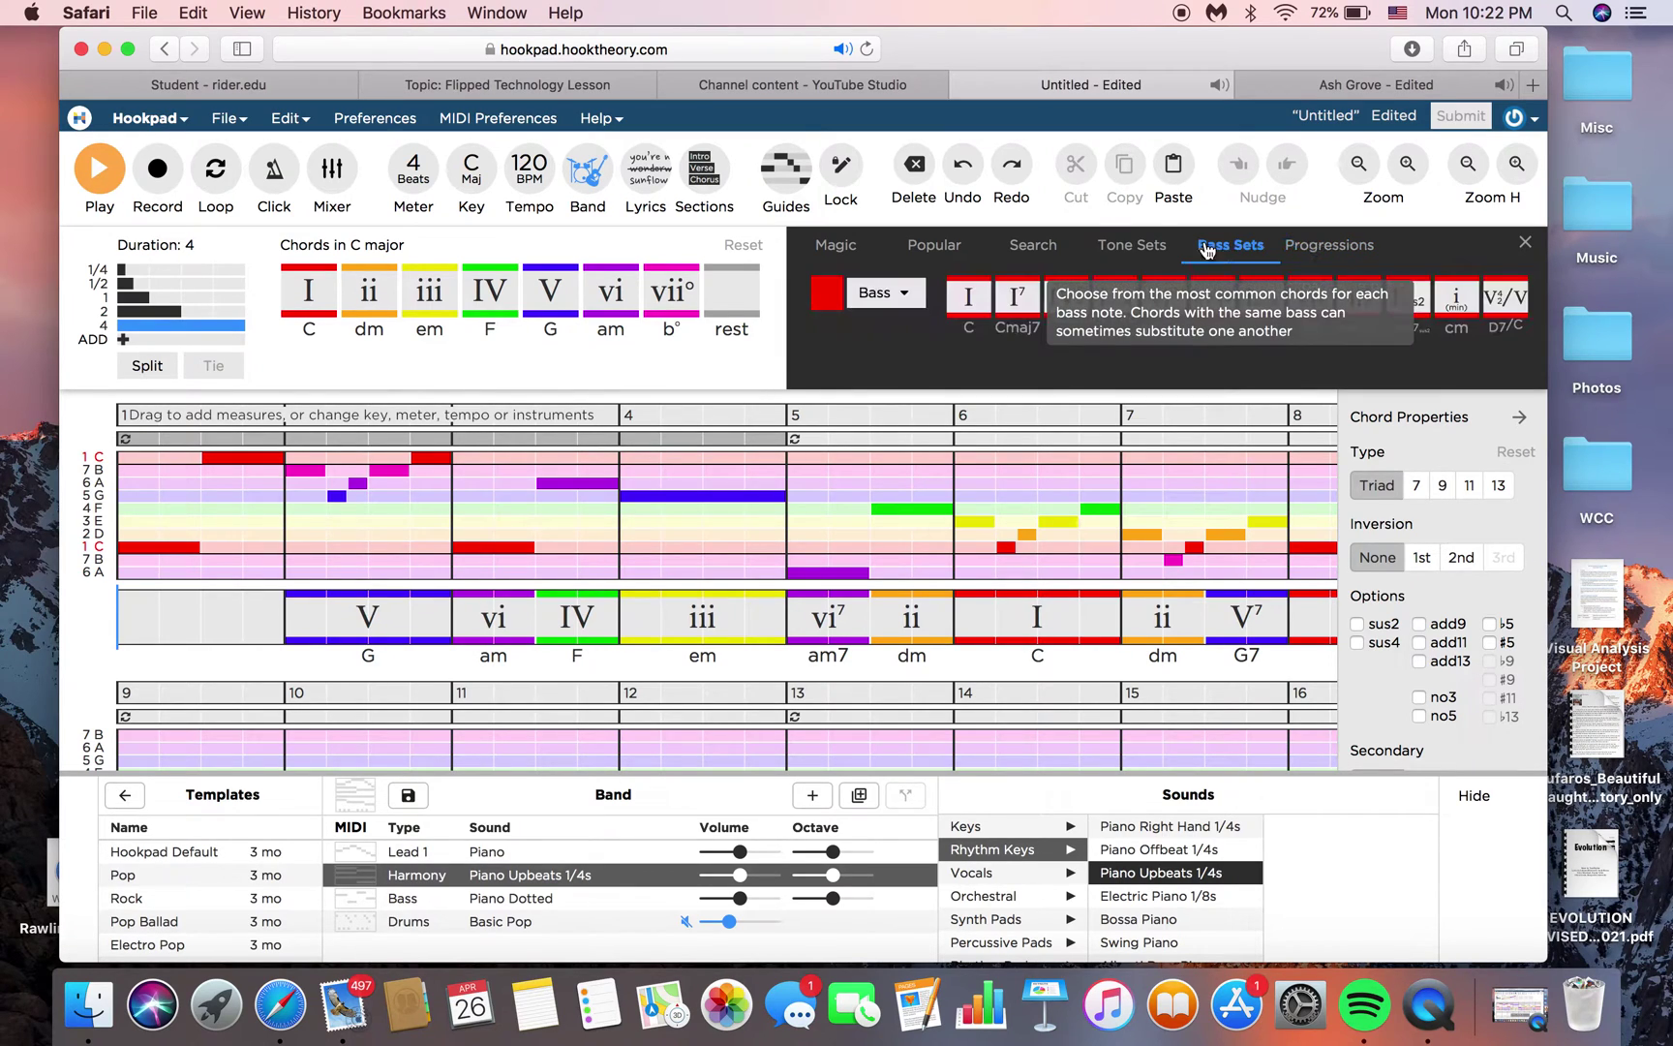
left_click(1131, 248)
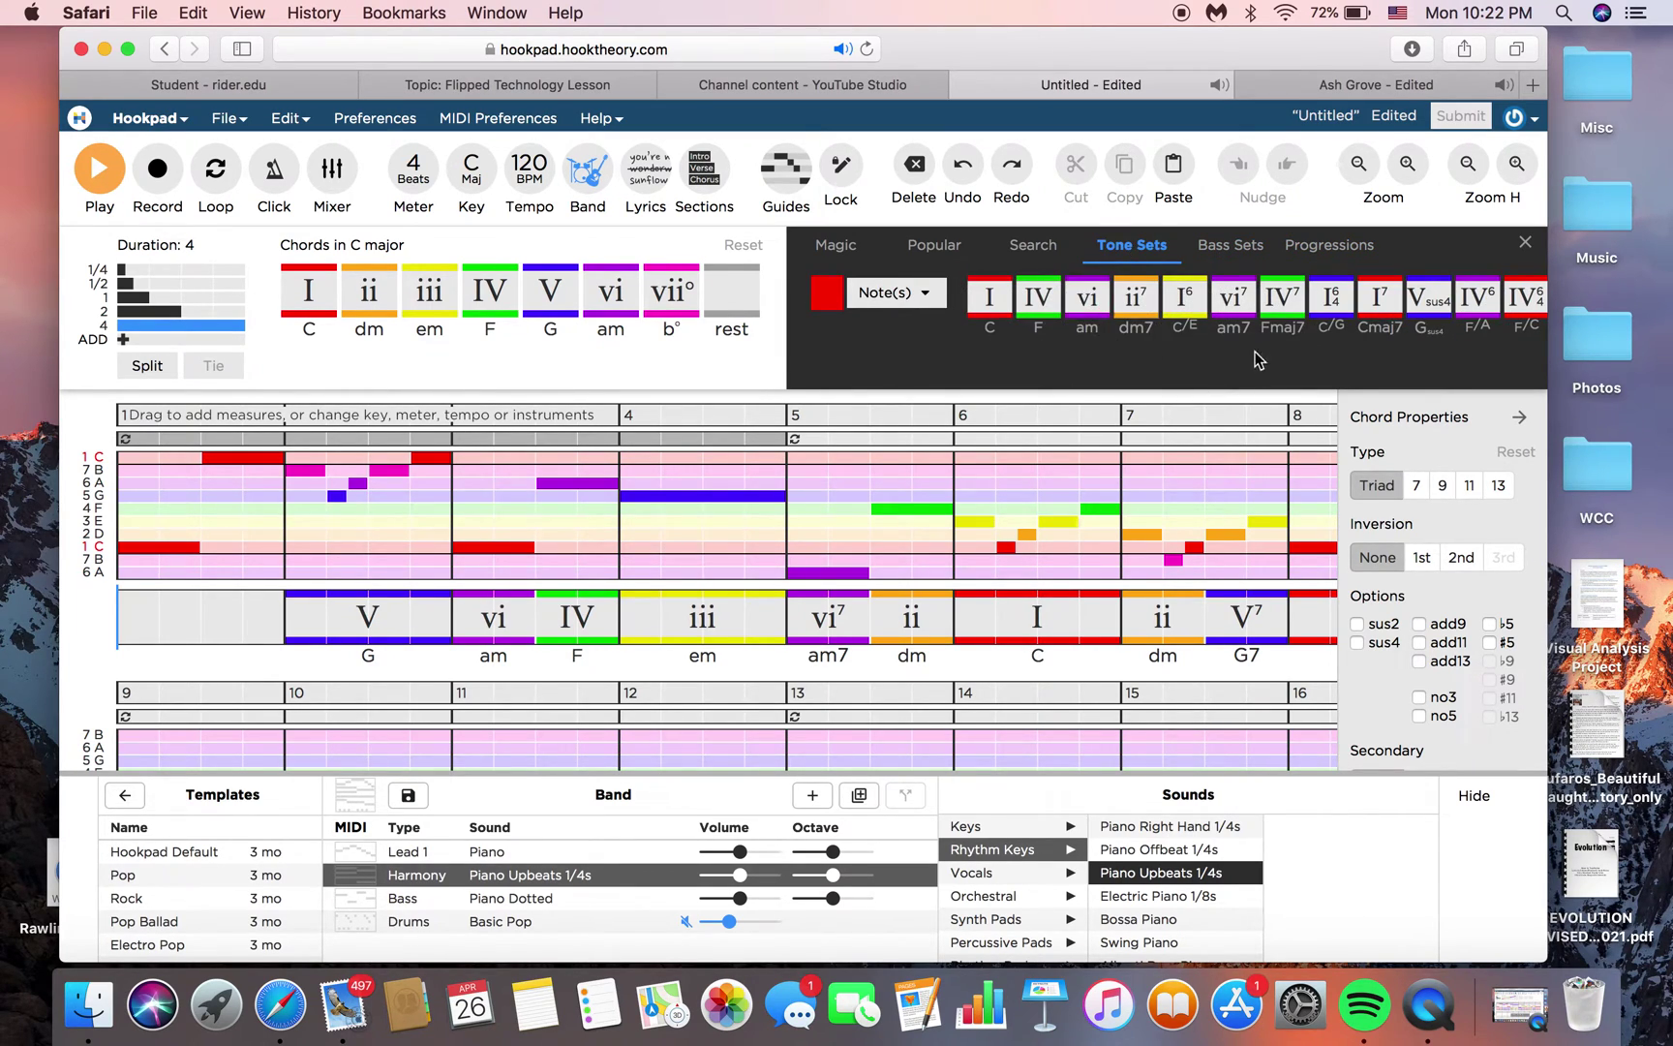
scroll(1259, 349, "right", 5)
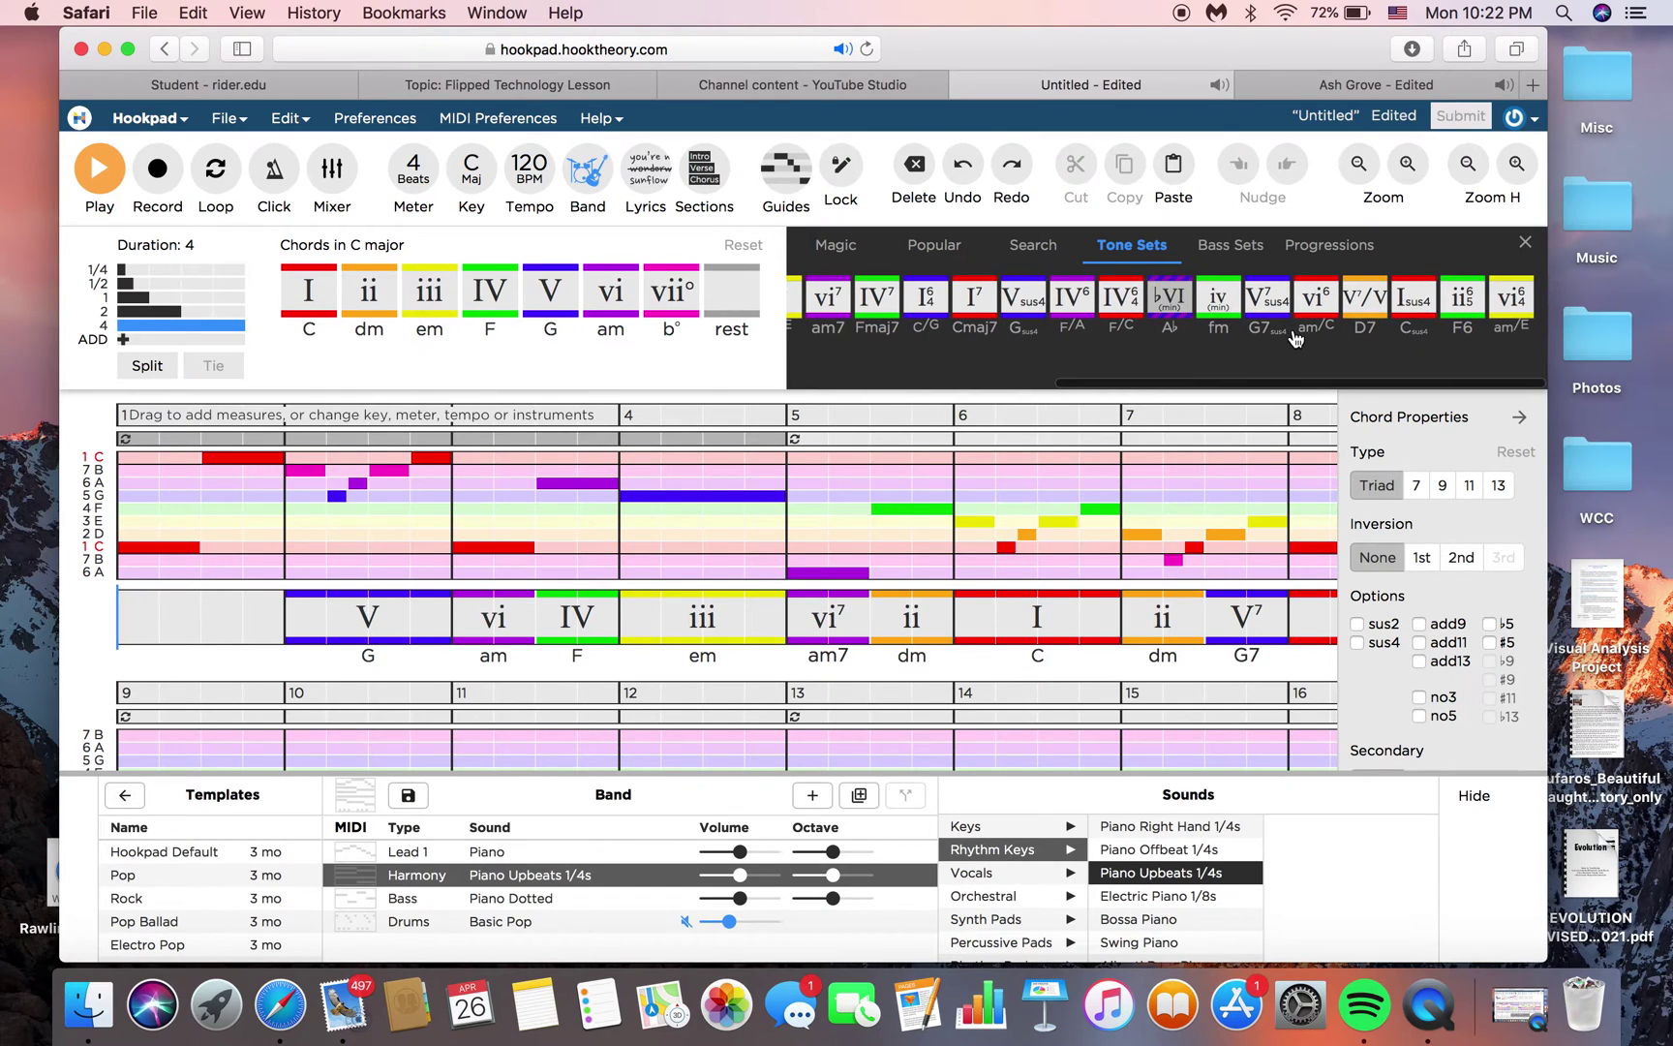
left_click(1371, 300)
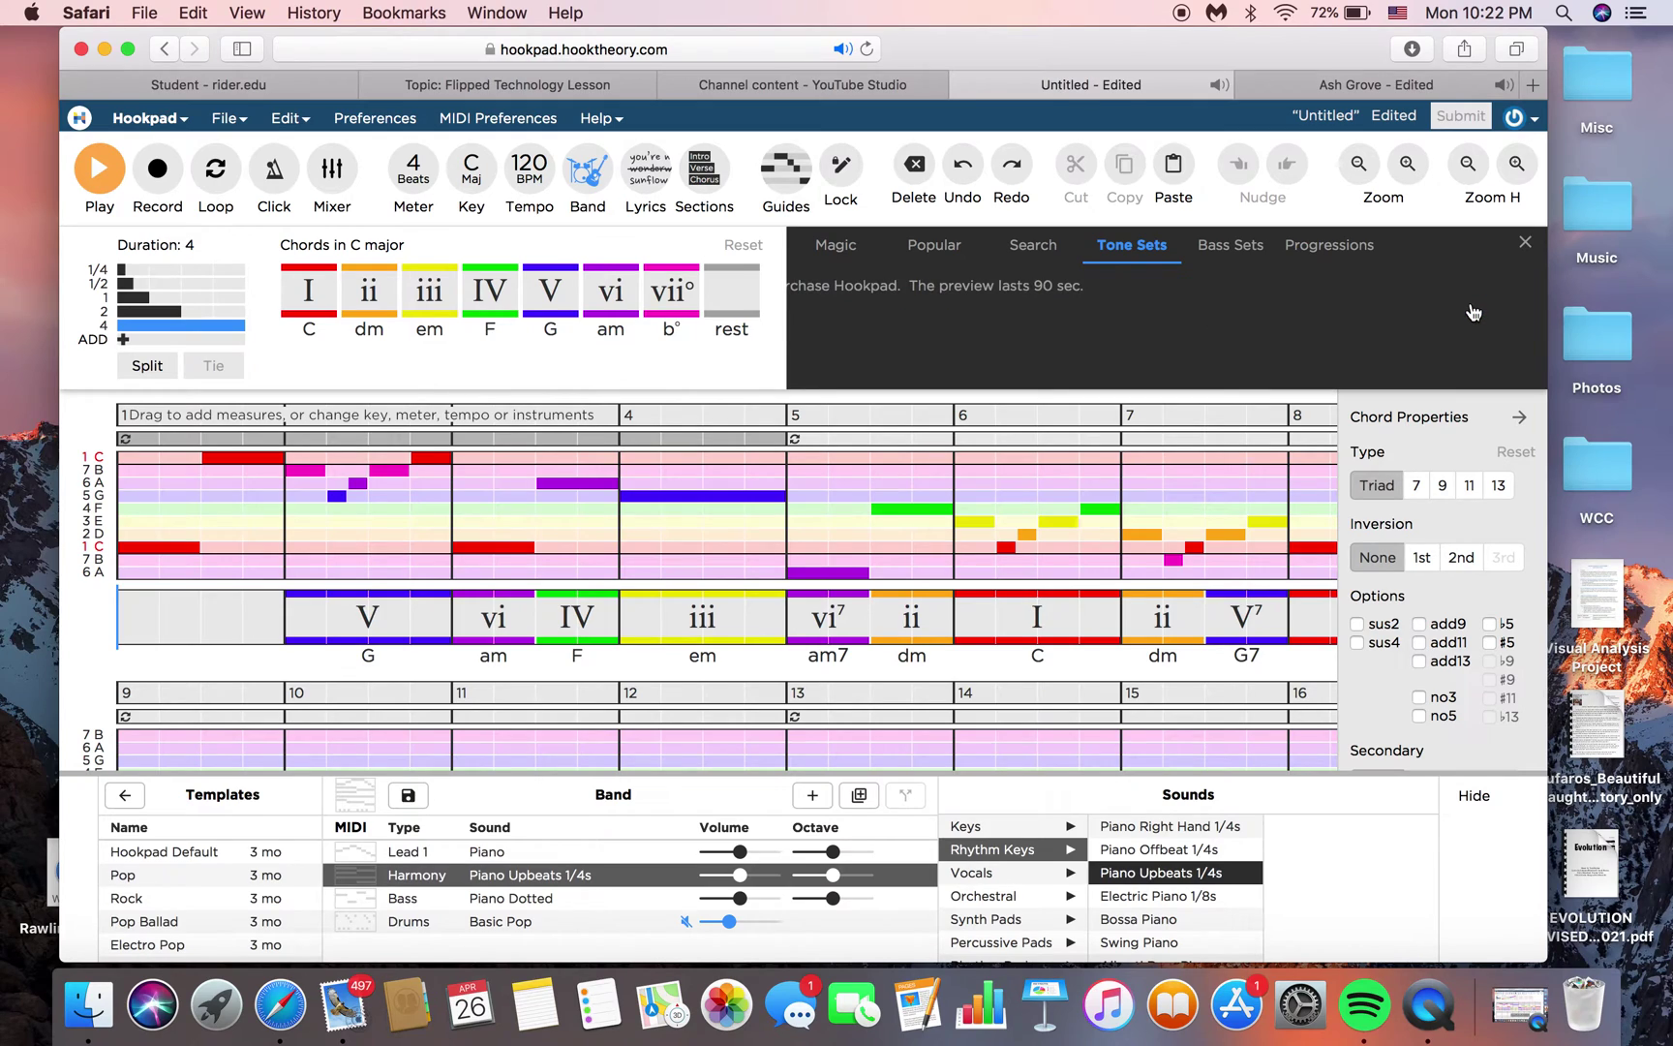
- Browse the Search, Popular and Magic chord palettes, then close the palette
left_click(1024, 247)
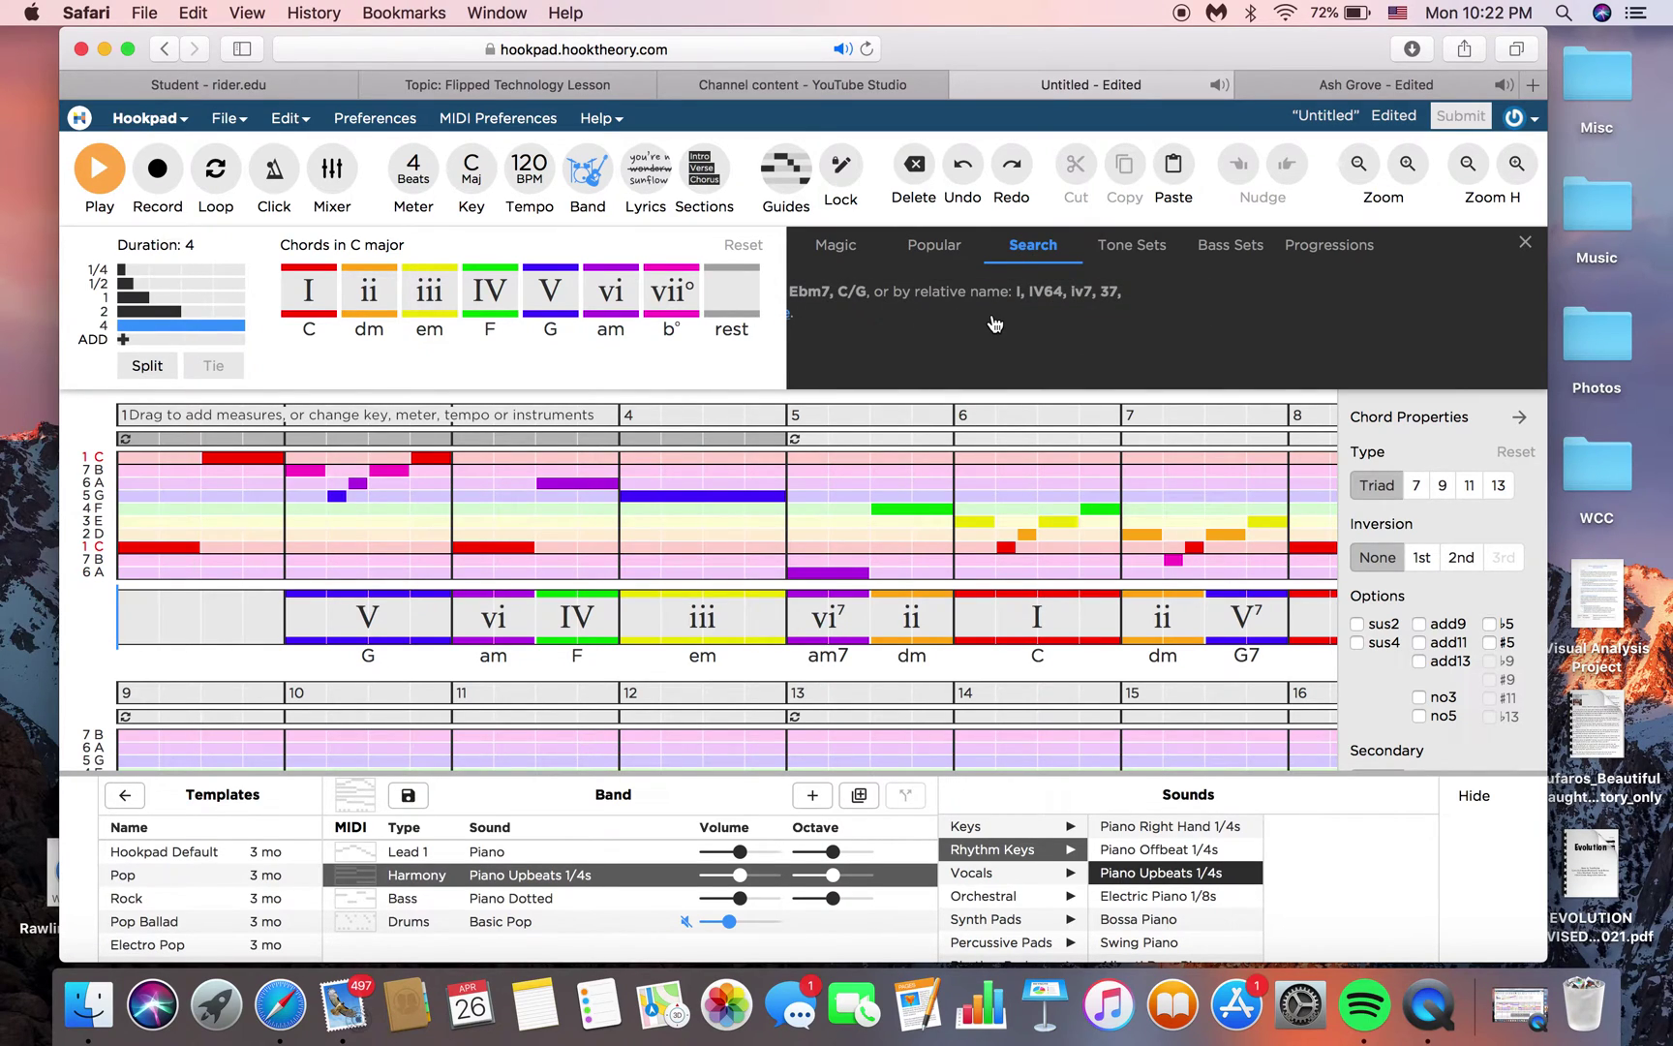
left_click(934, 244)
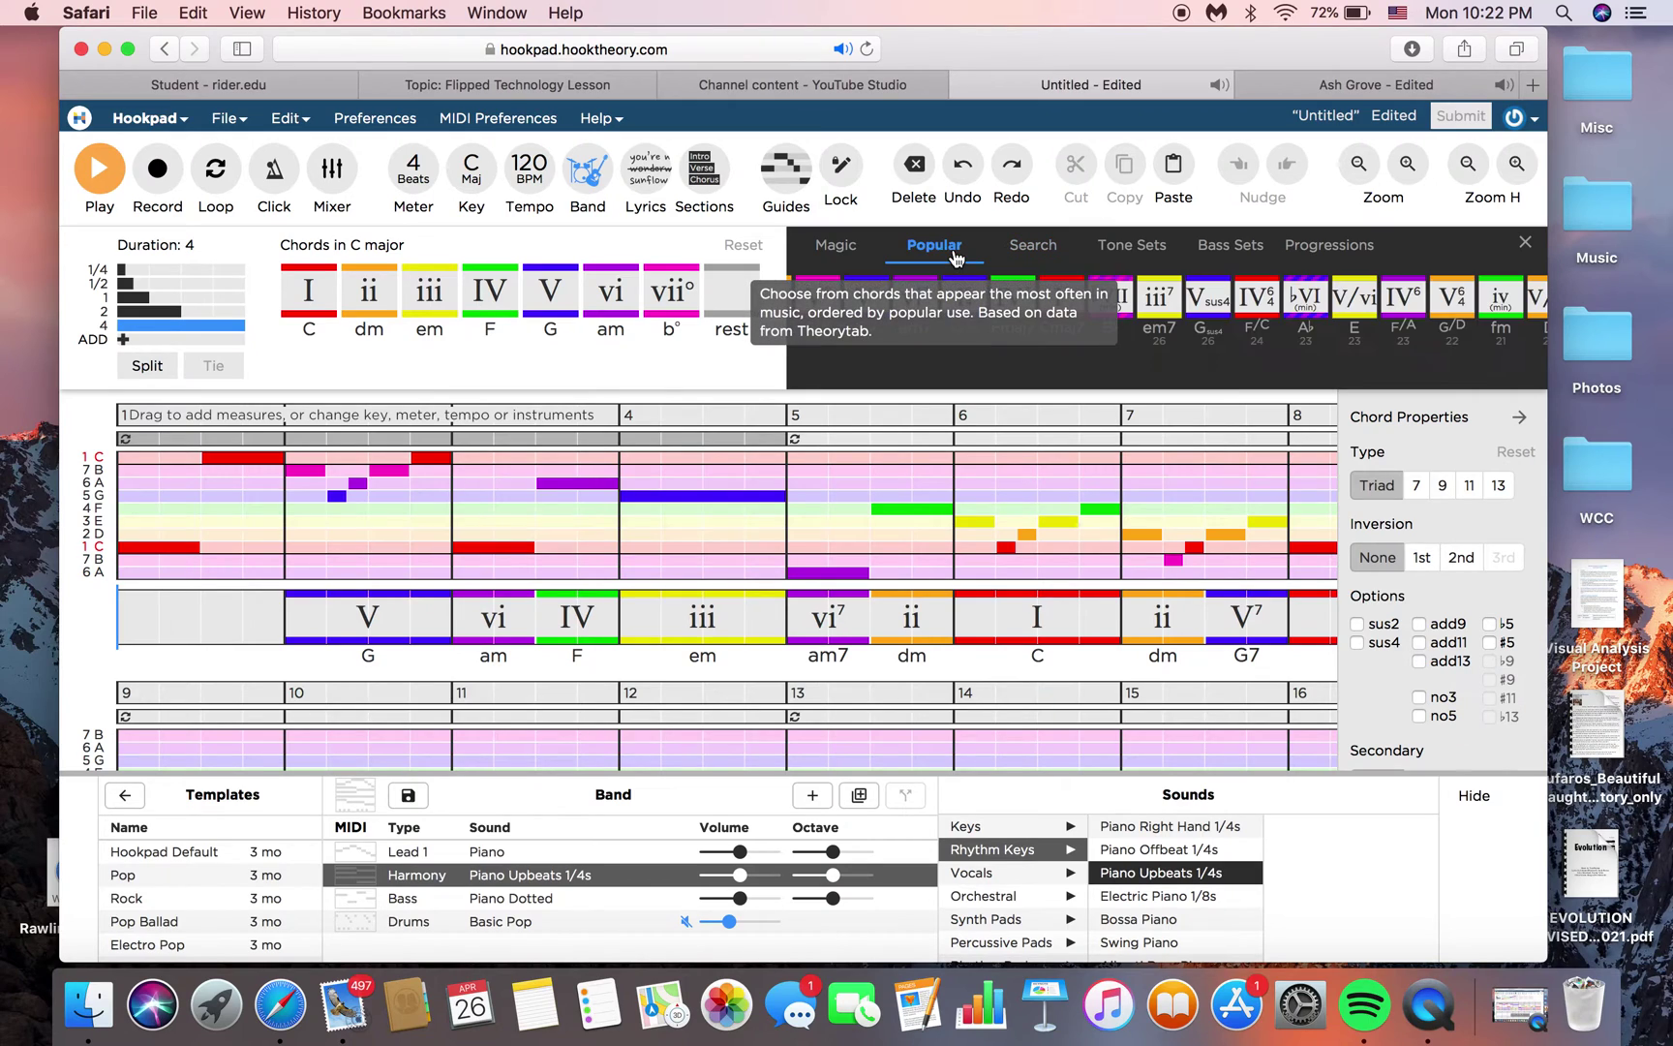
scroll(900, 330, "left", 1)
scroll(901, 329, "left", 5)
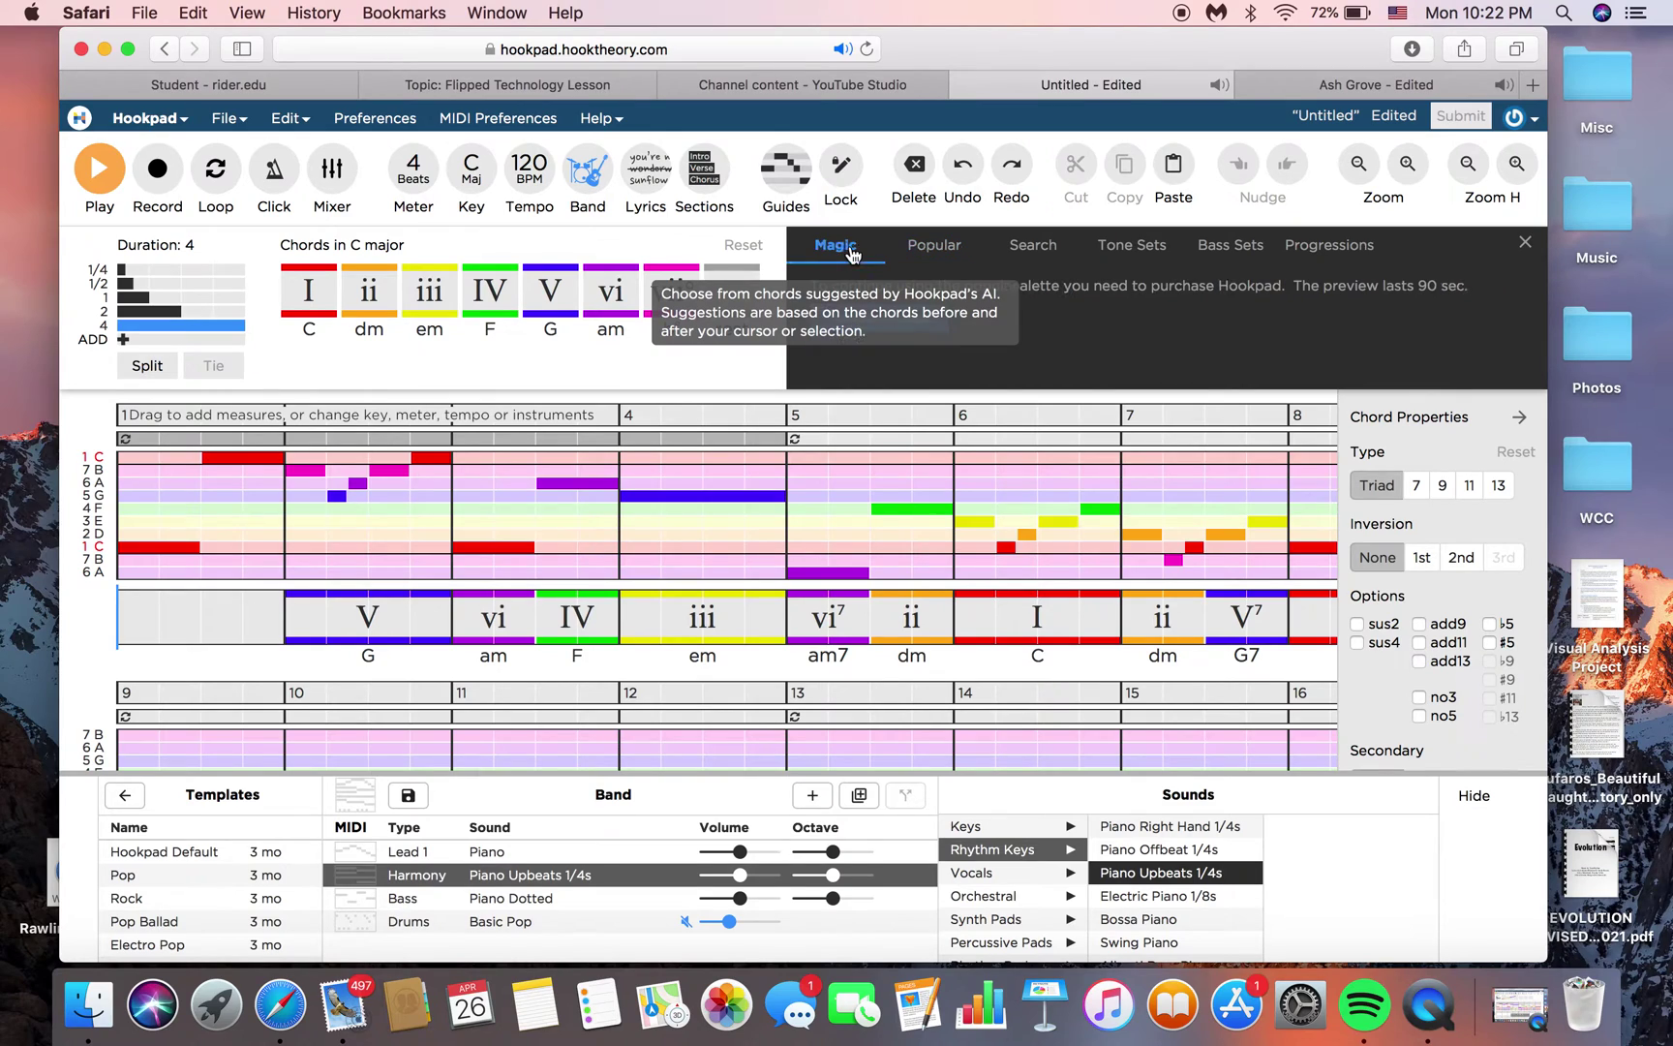
left_click(834, 245)
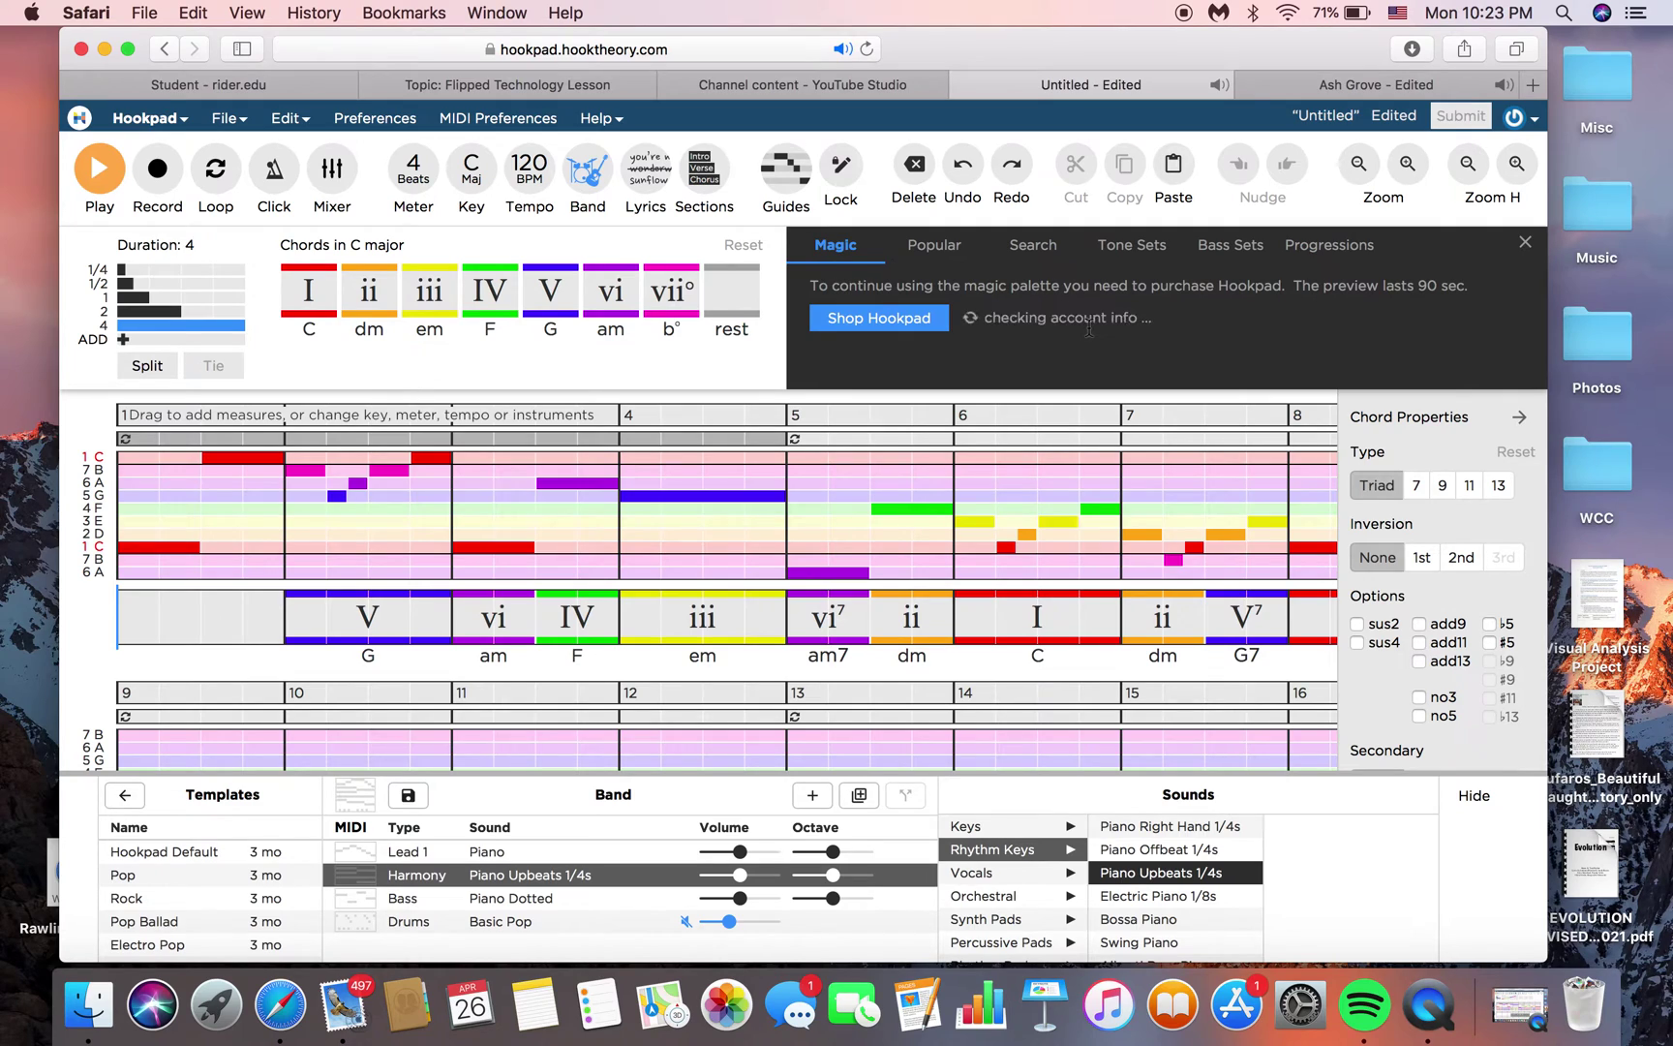
left_click(1525, 242)
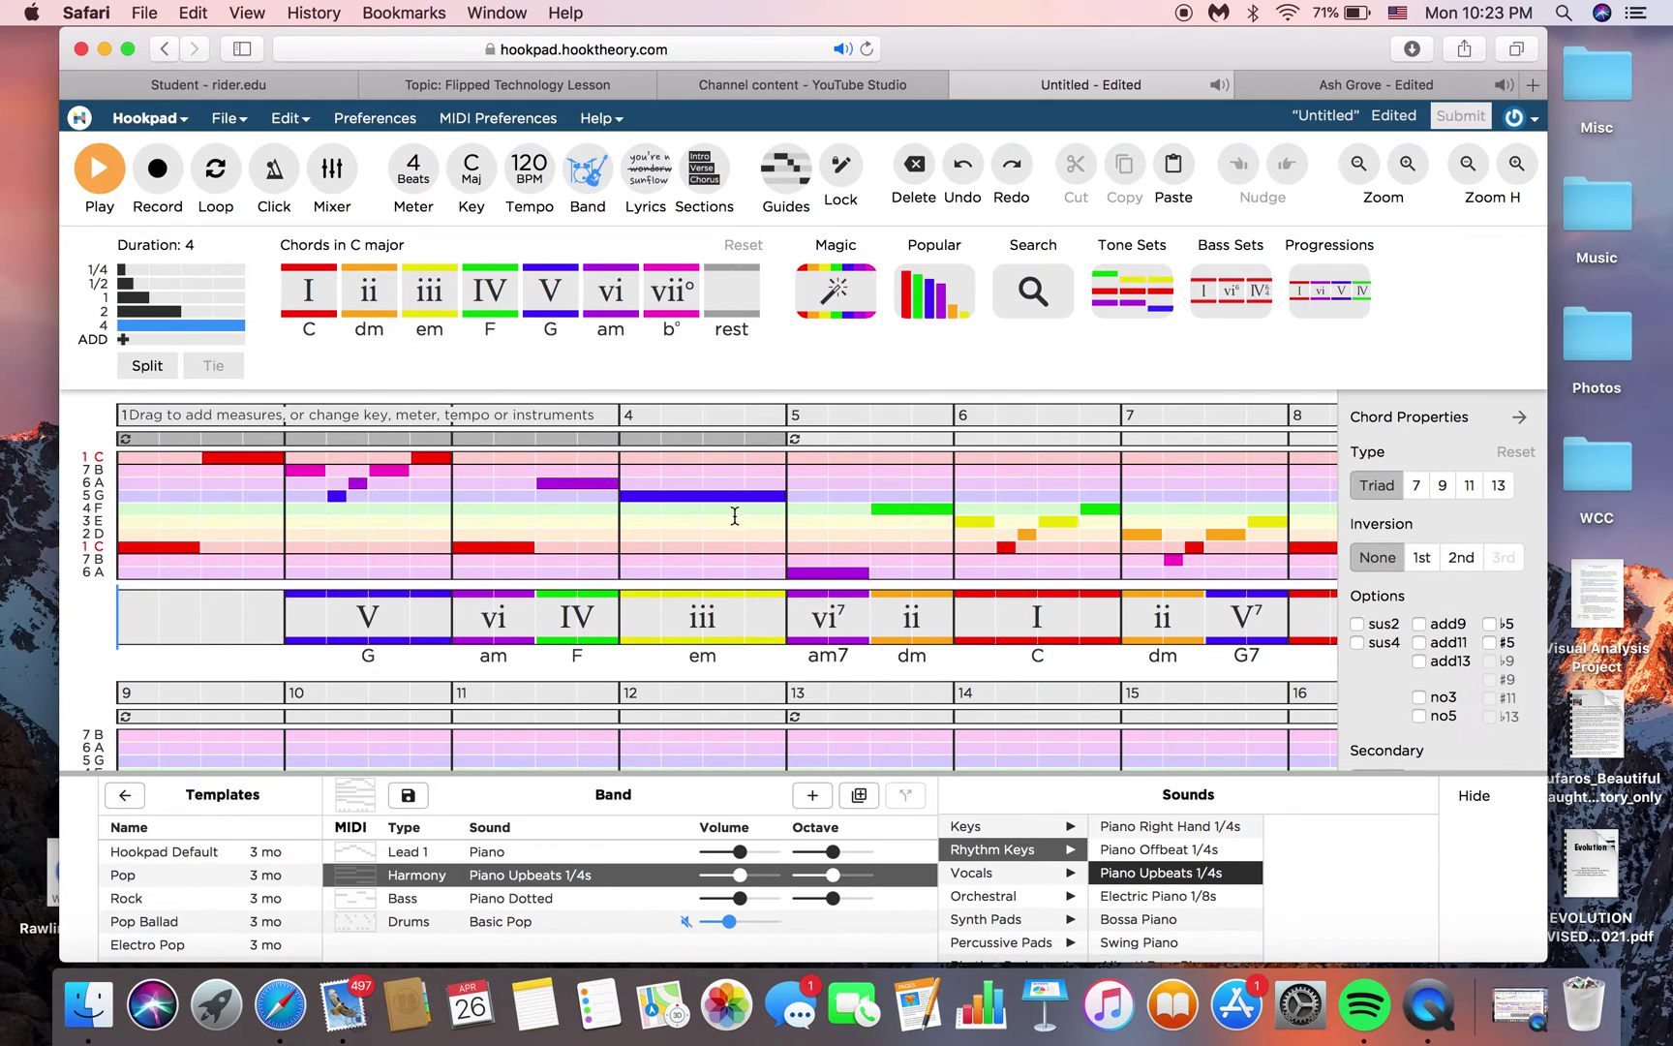
- Switch the Guides shading to highlight chord tones in the melody roll
left_click(346, 548)
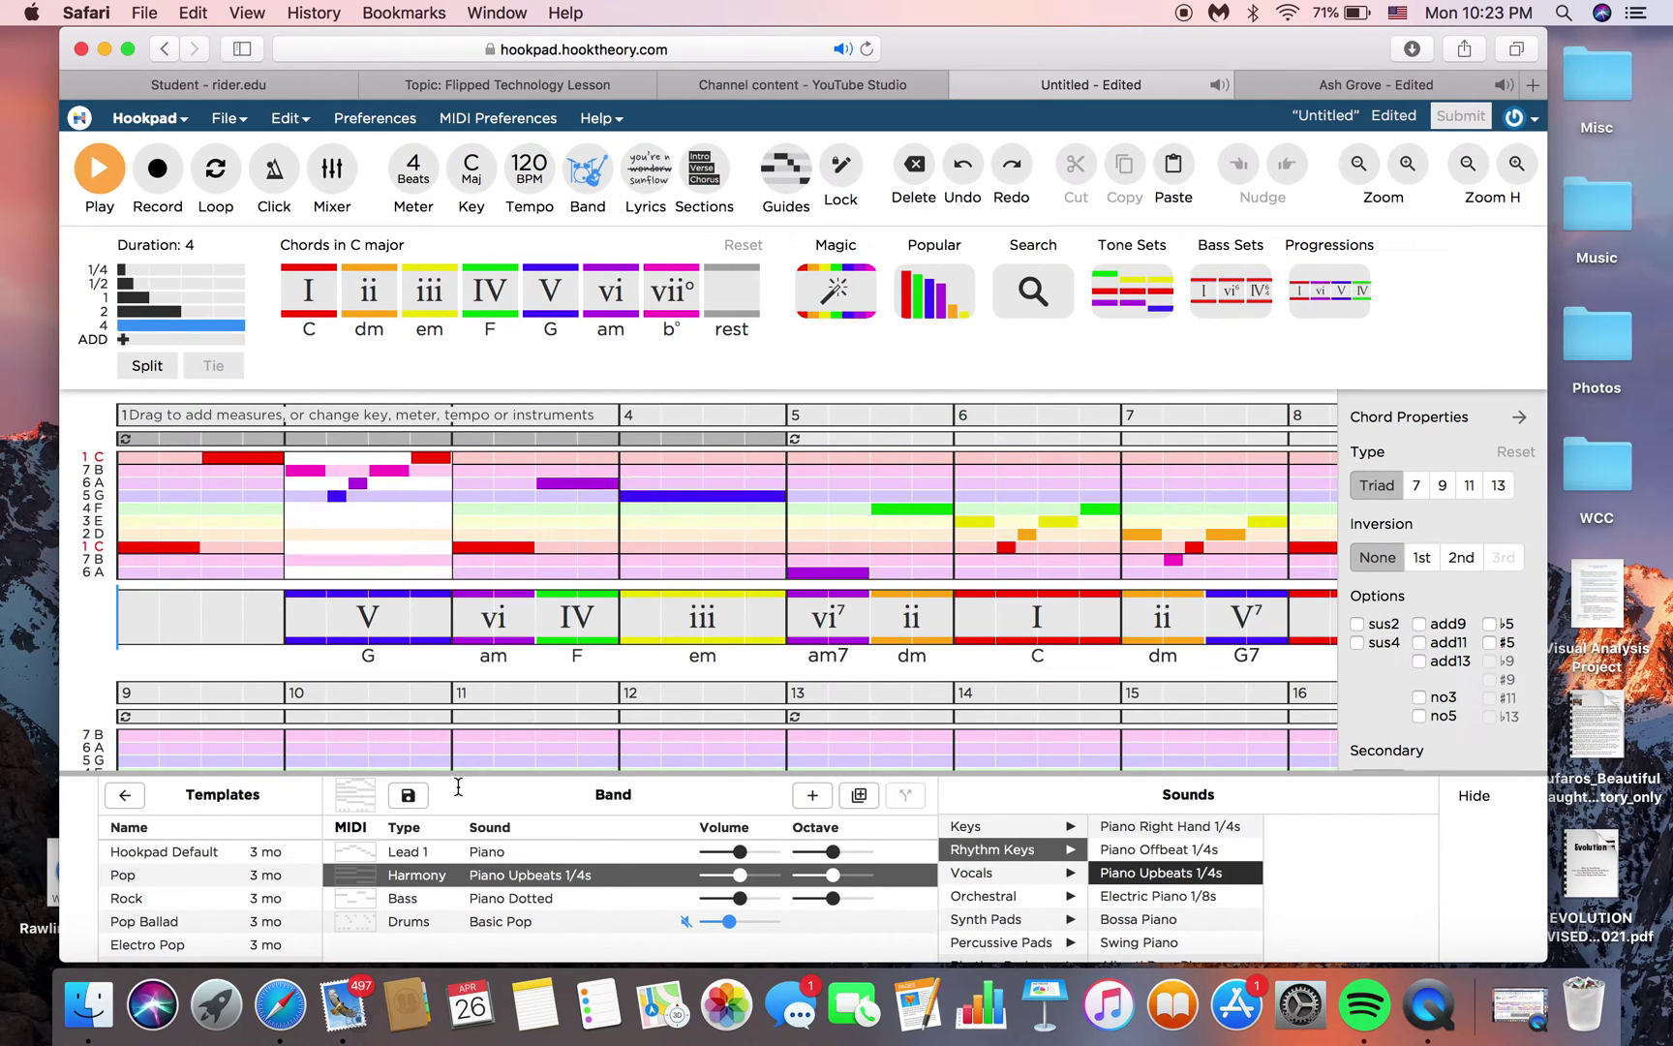
left_click(801, 182)
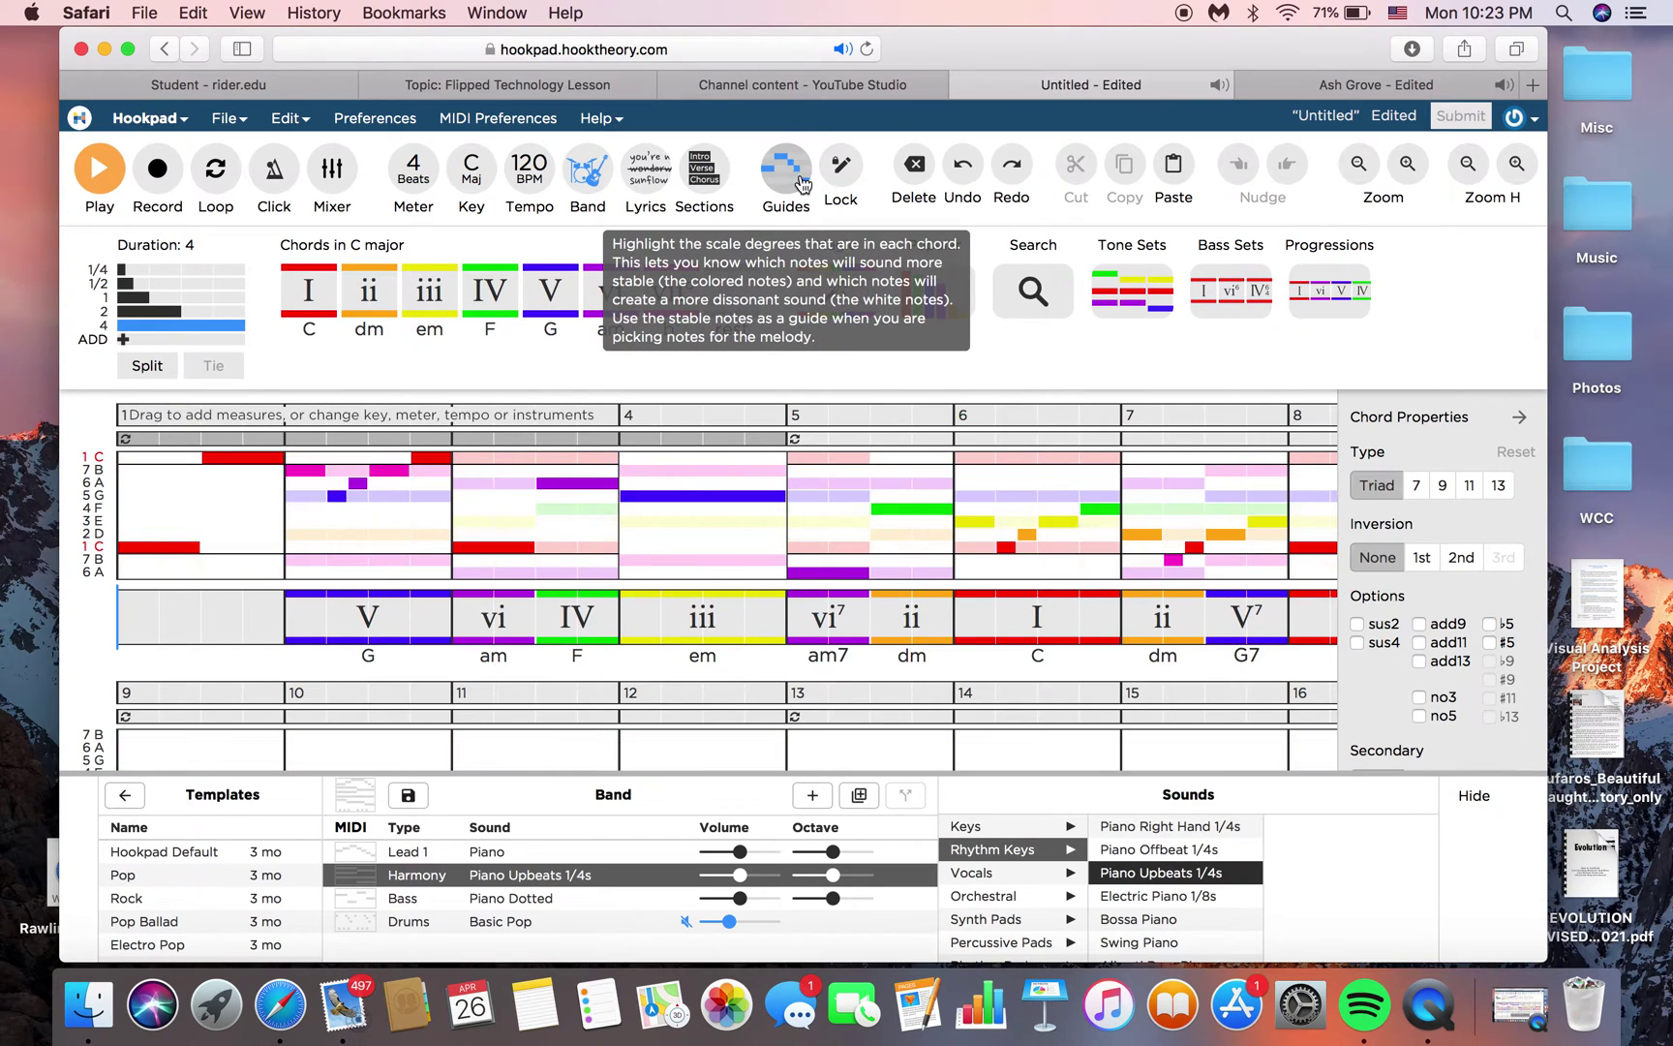
scroll(364, 514, "up", 2)
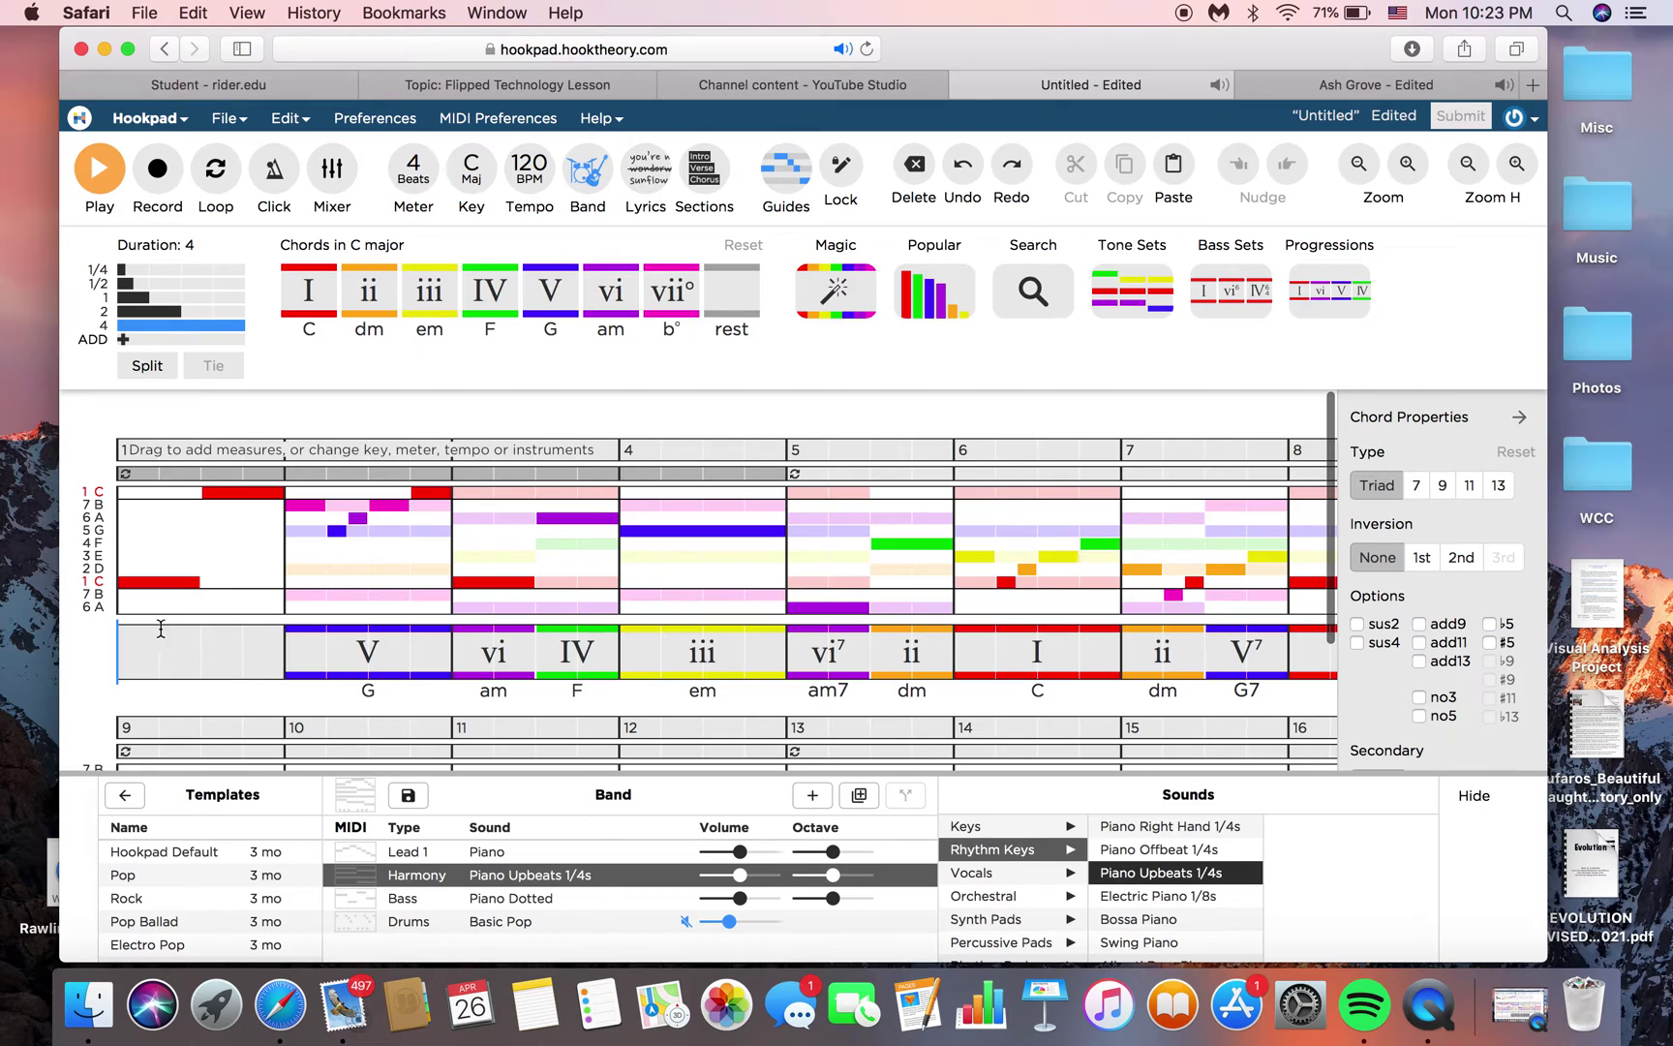
- Add an I (C) chord to measure 1 and place the cursor in the melody
left_click(291, 281)
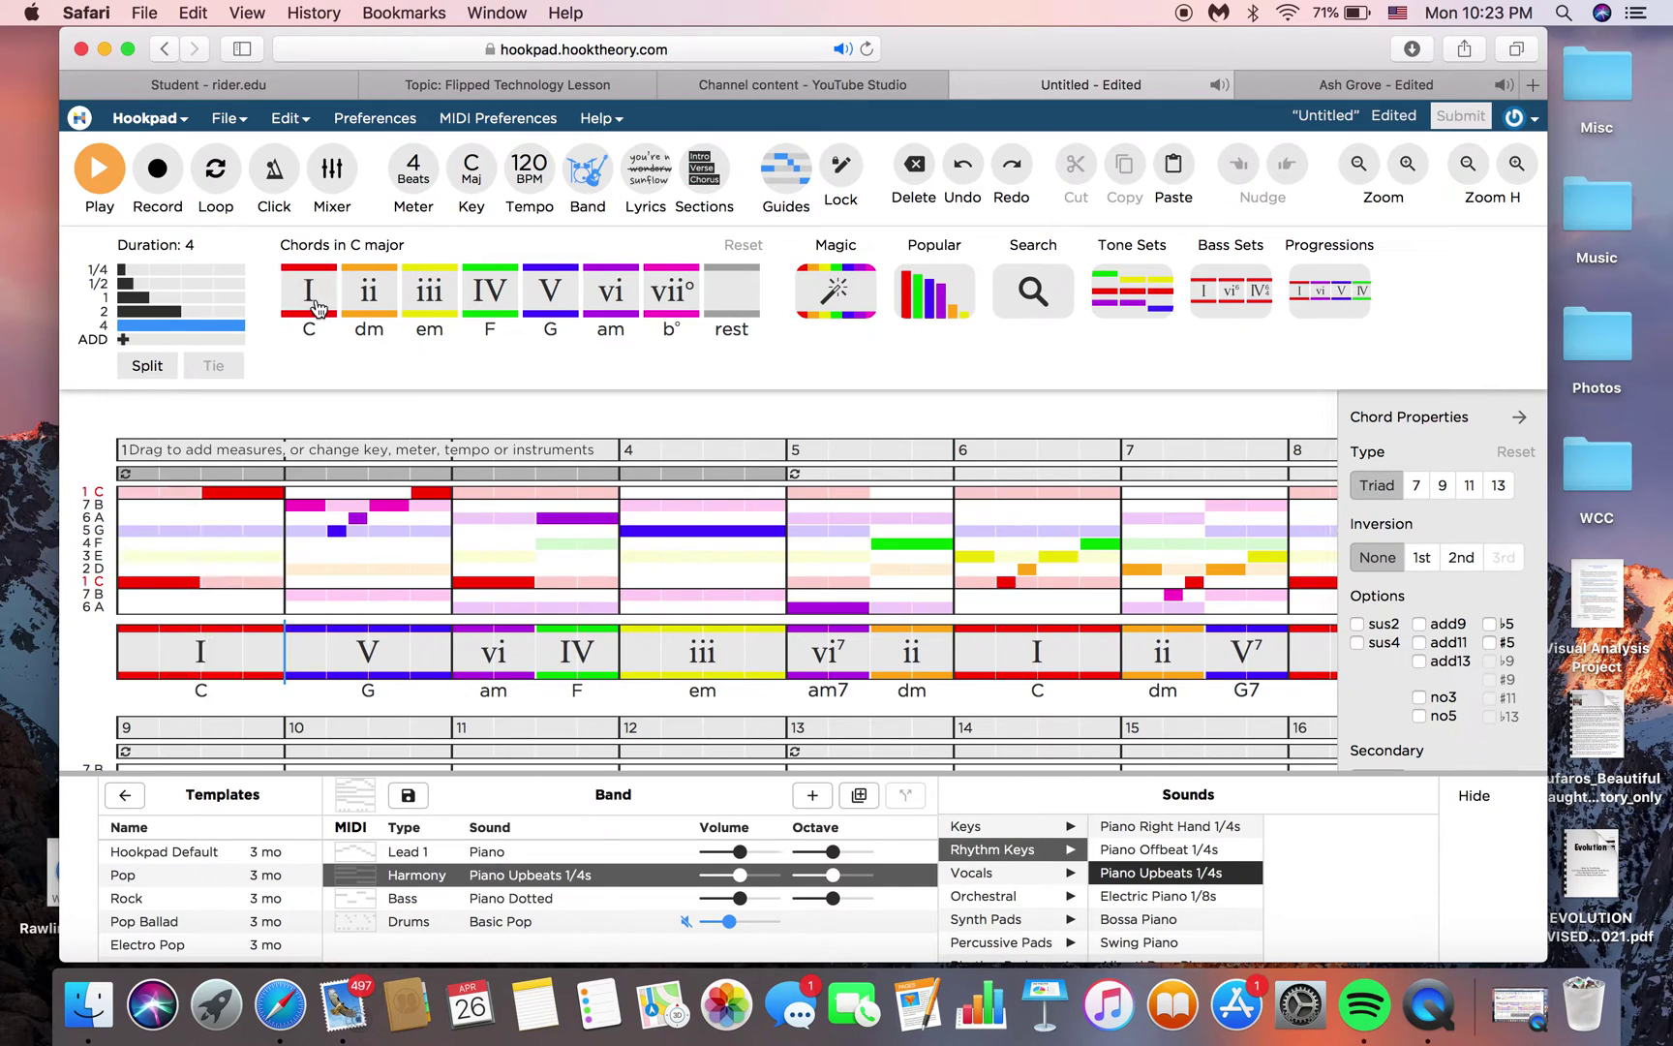
left_click(200, 523)
left_click(361, 576)
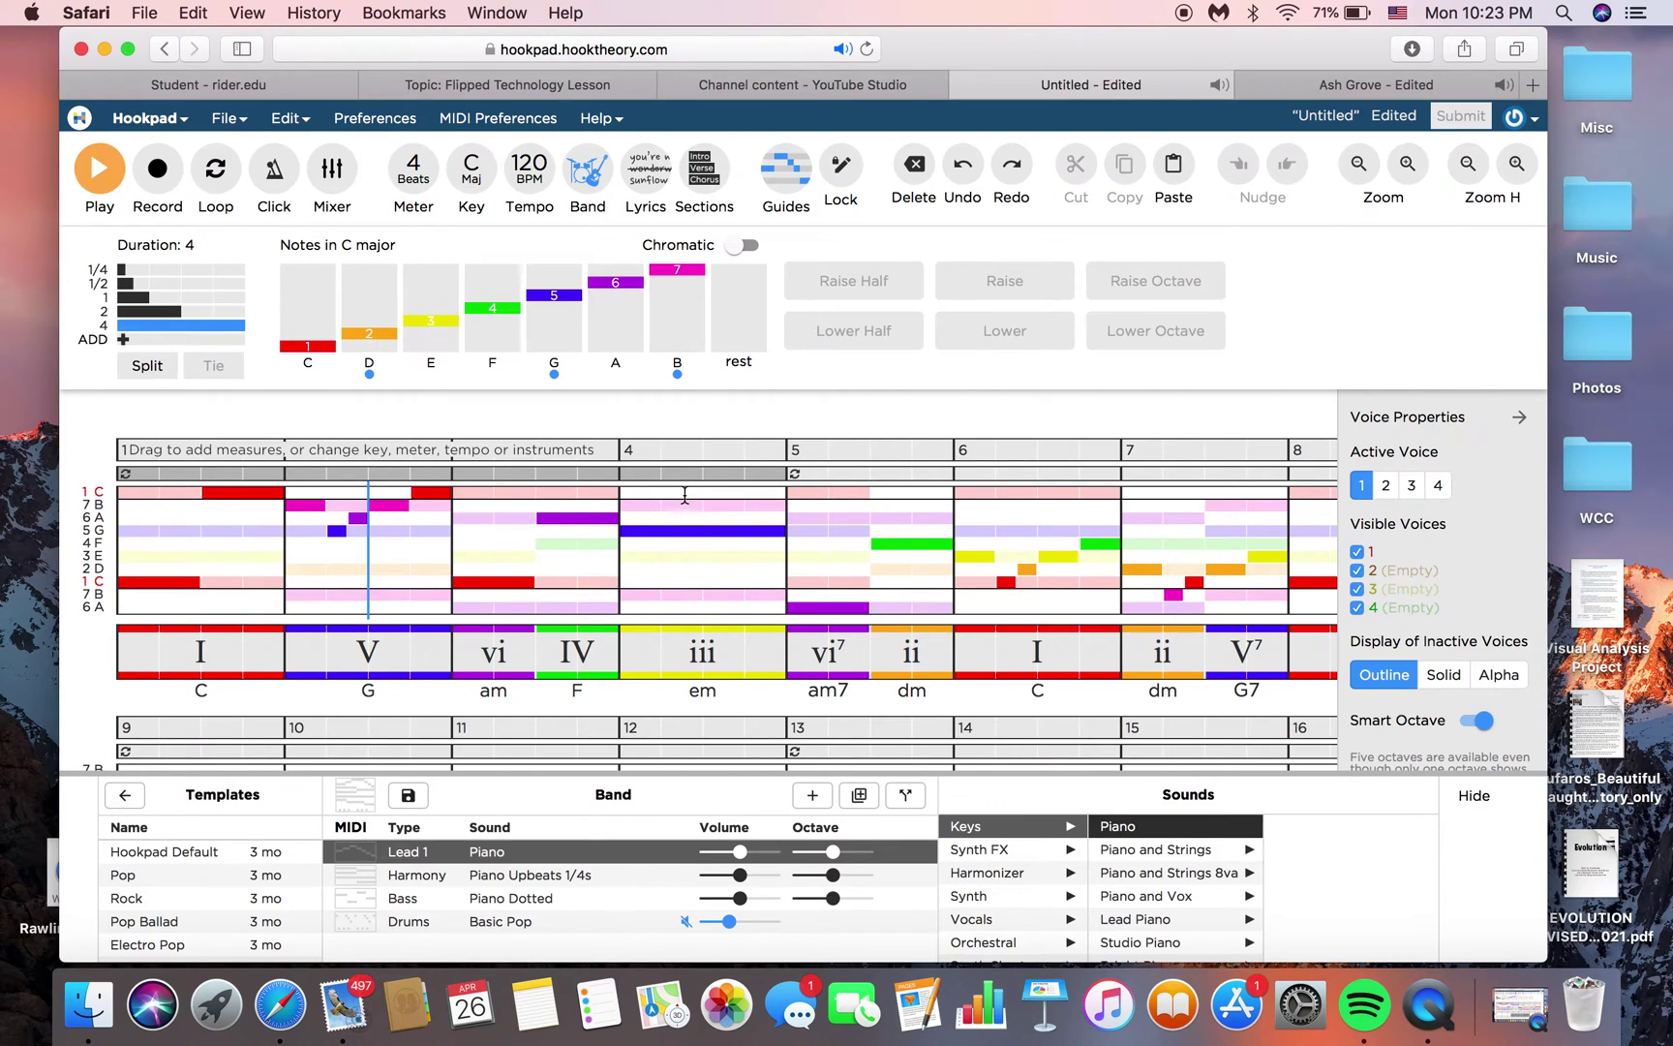
- Enlarge the band panel and briefly play the song from measure 1
left_click(224, 547)
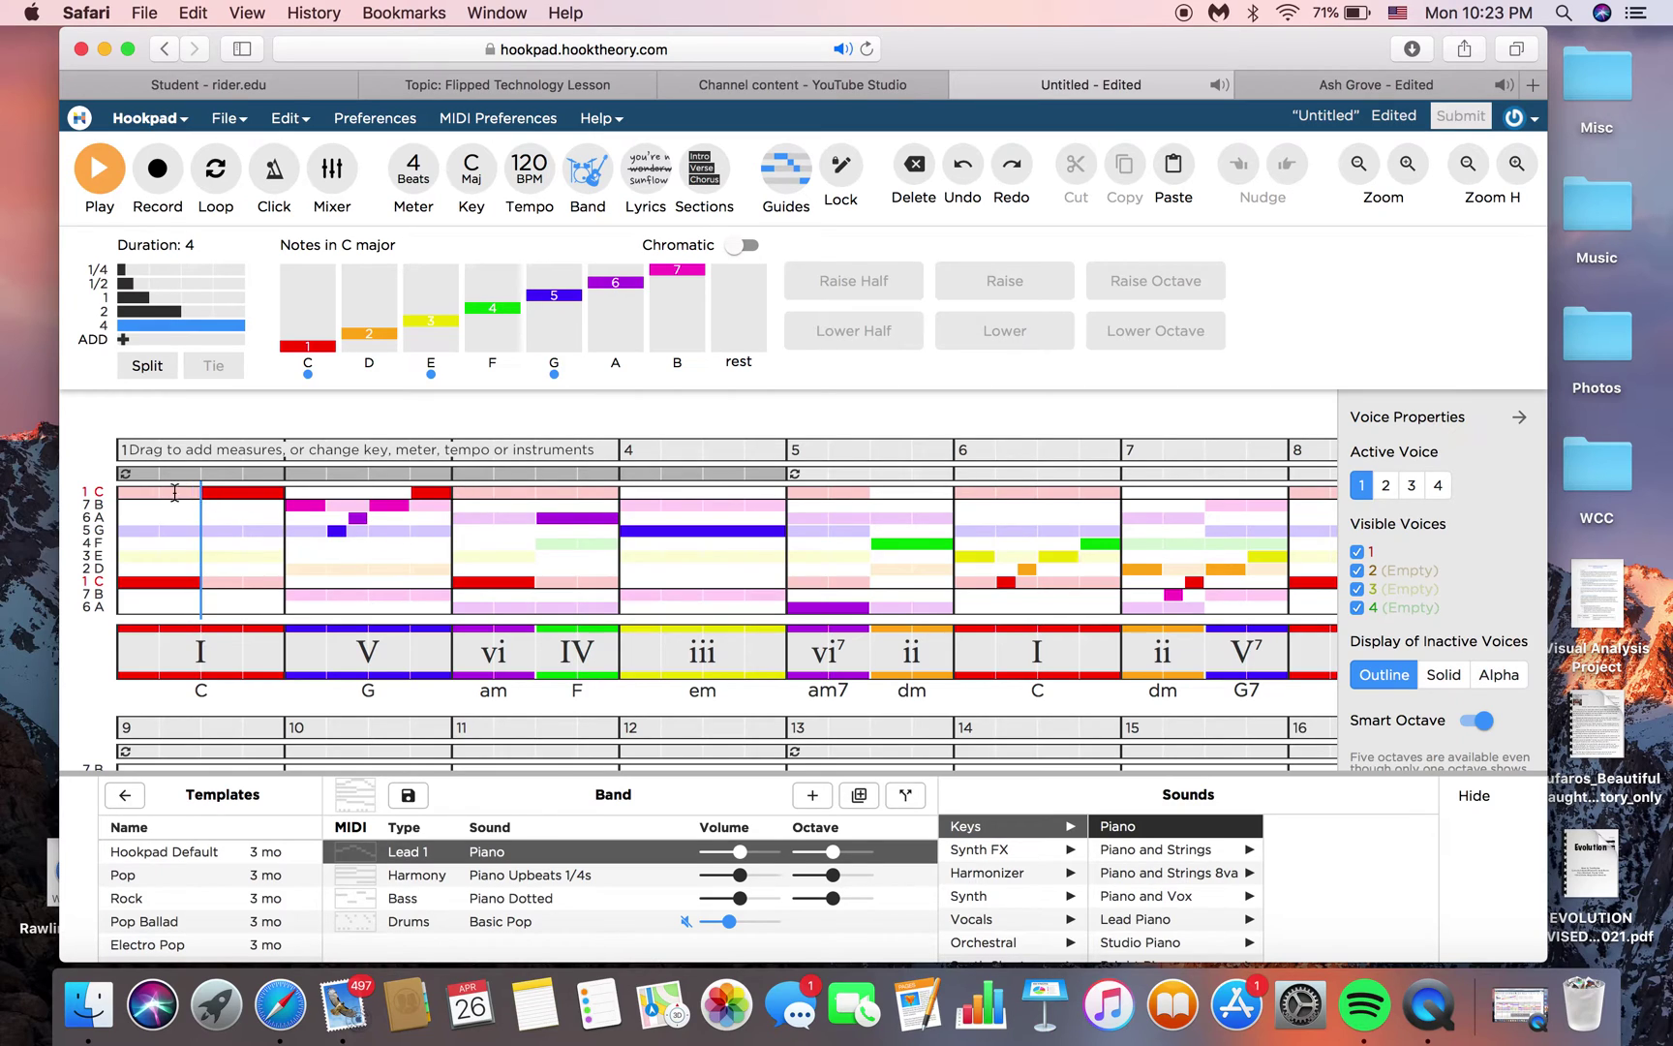
left_click(120, 507)
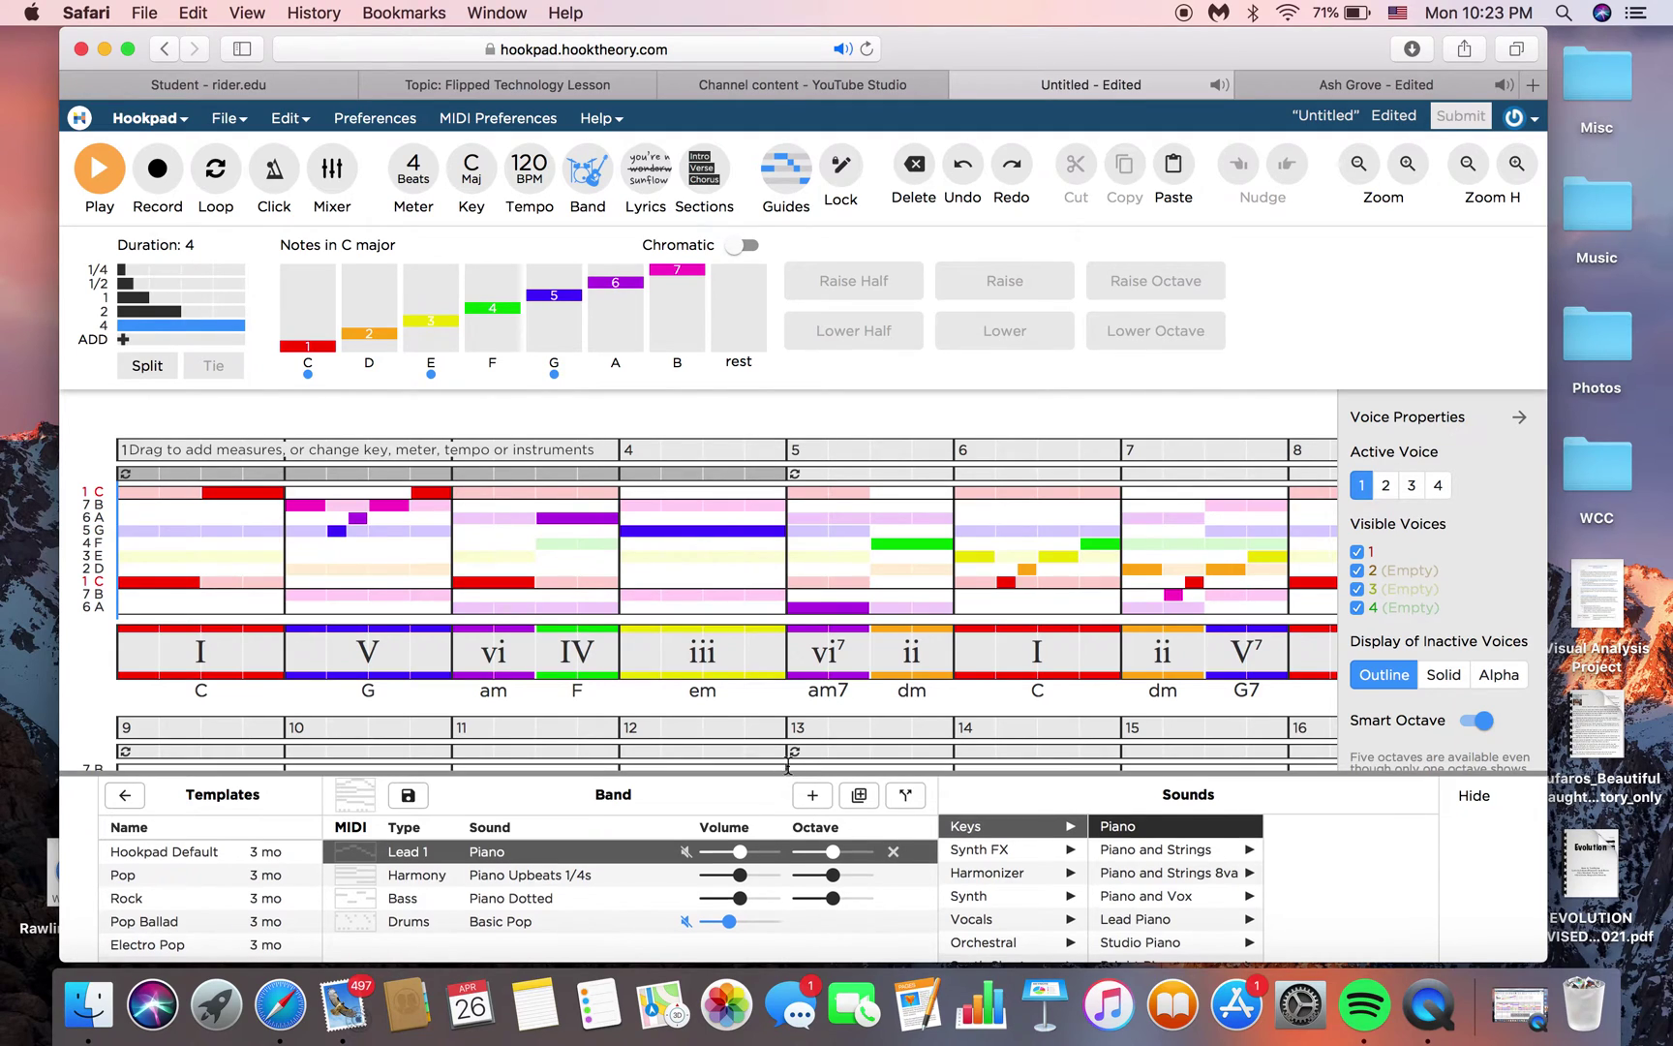
left_click_drag(796, 773, 796, 602)
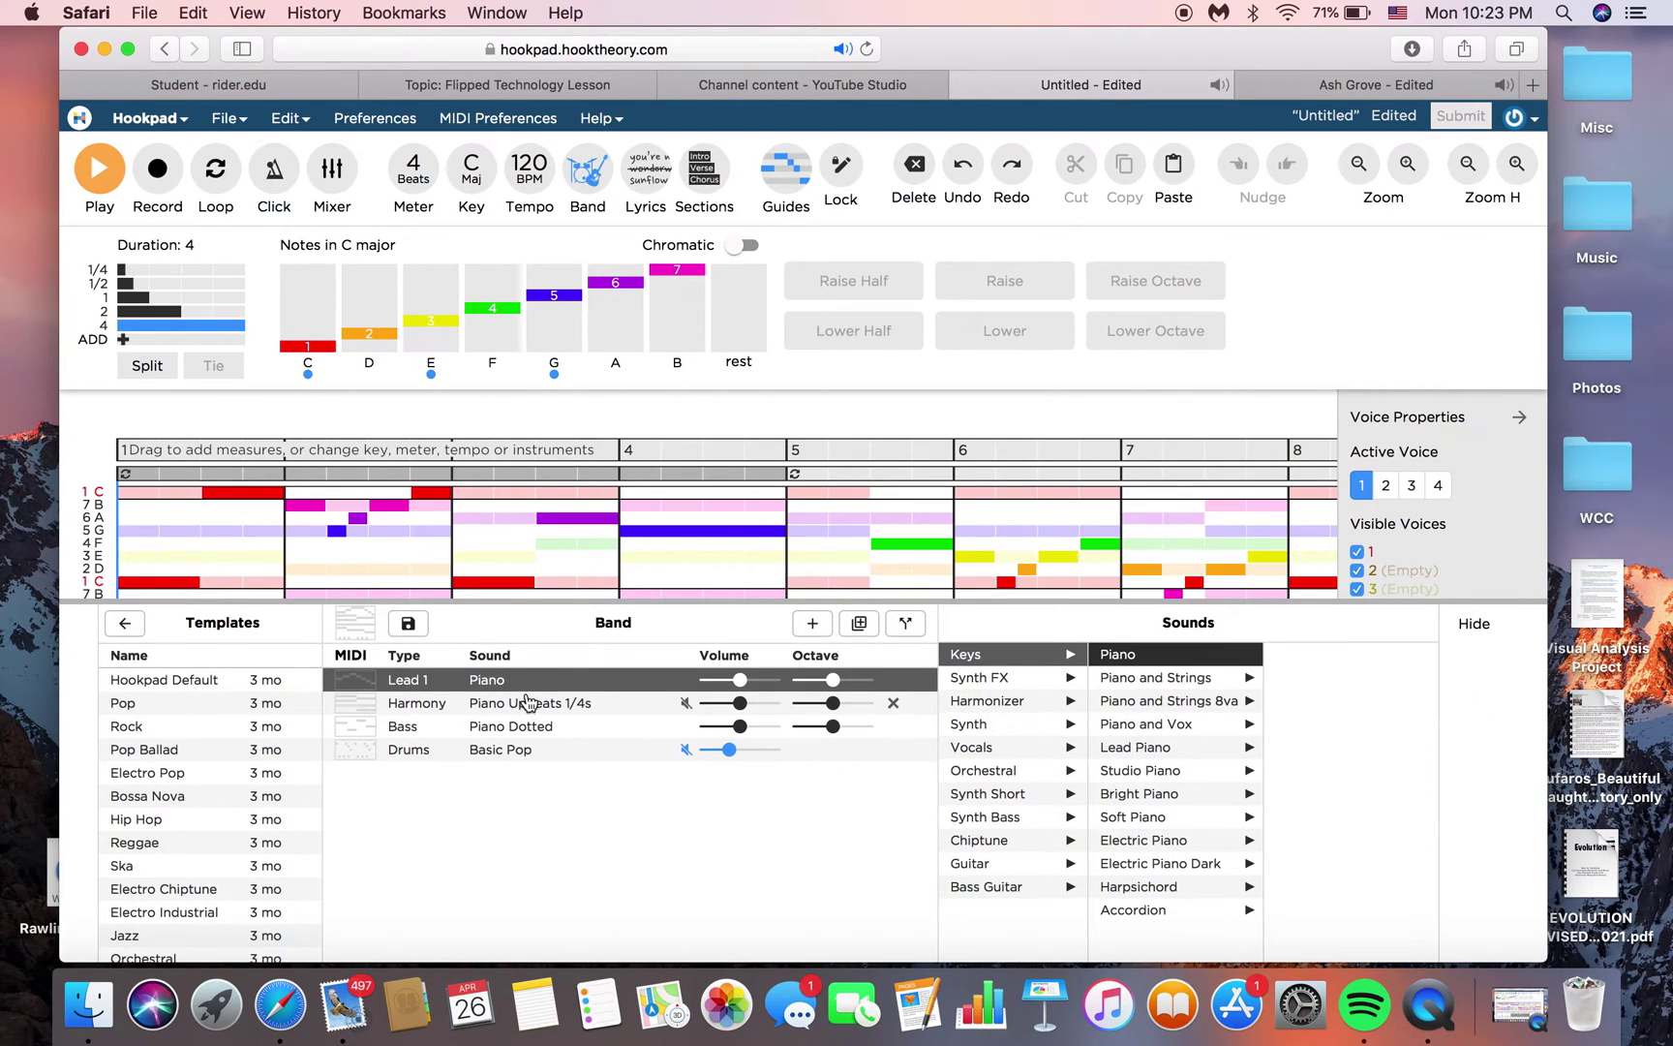
key("space")
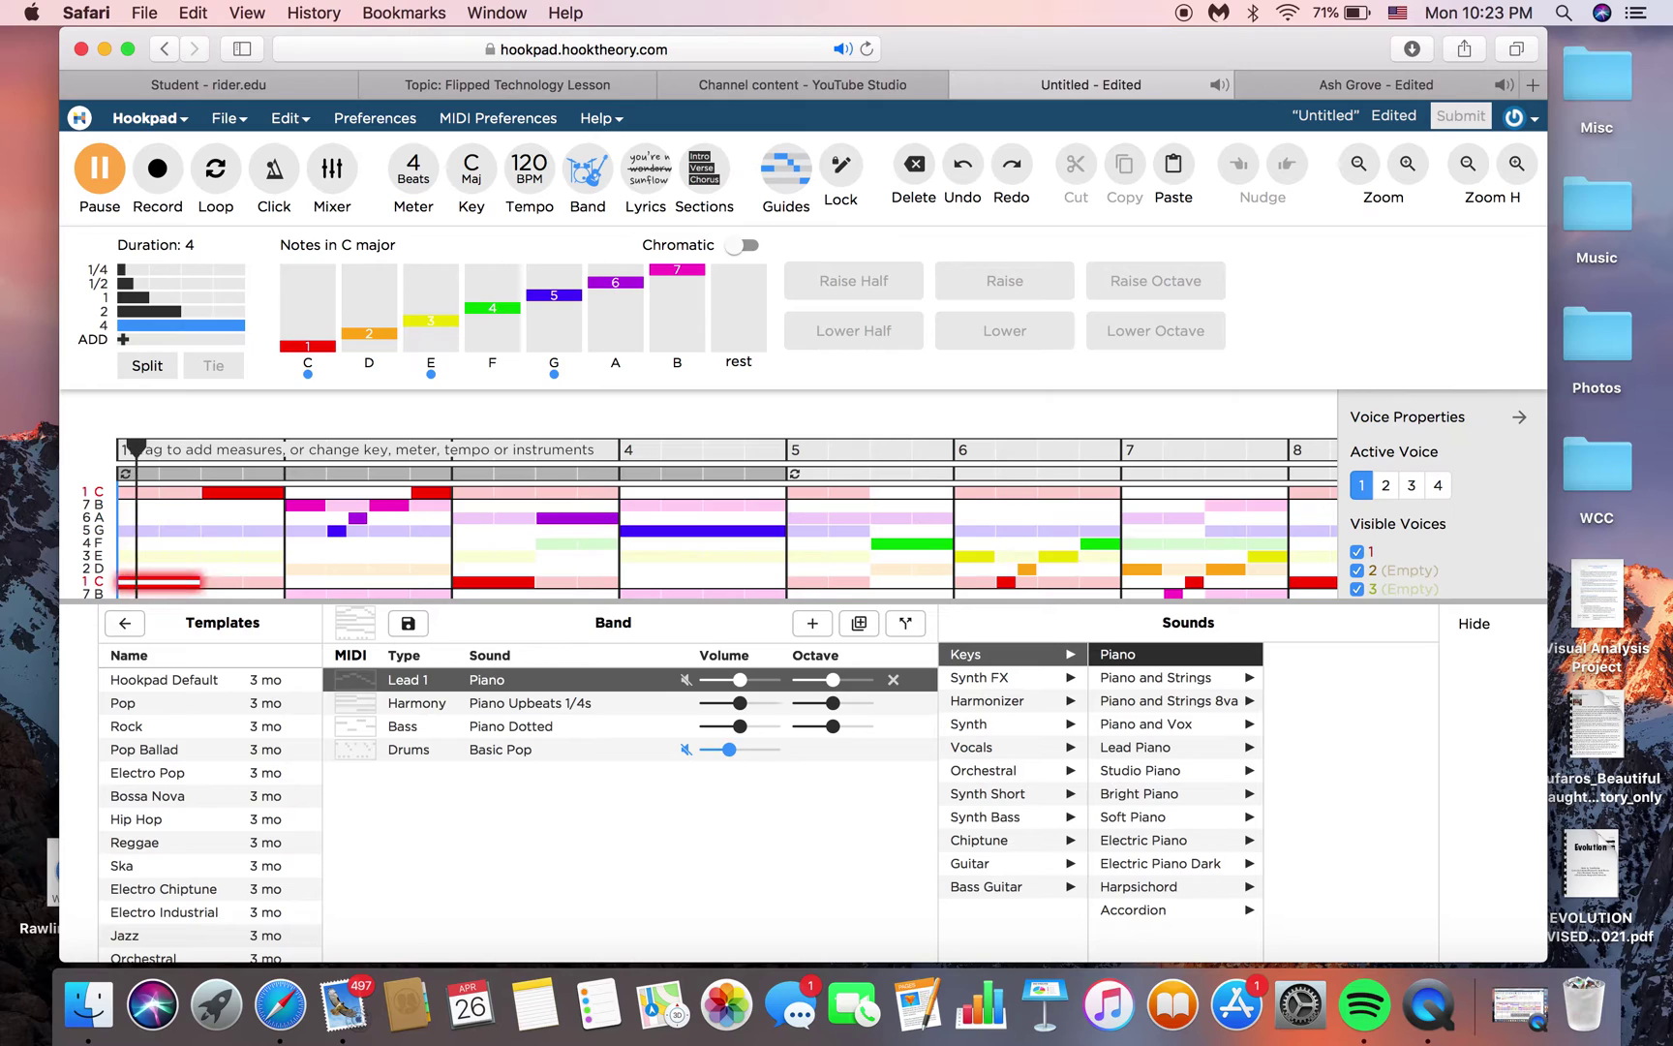
key("space")
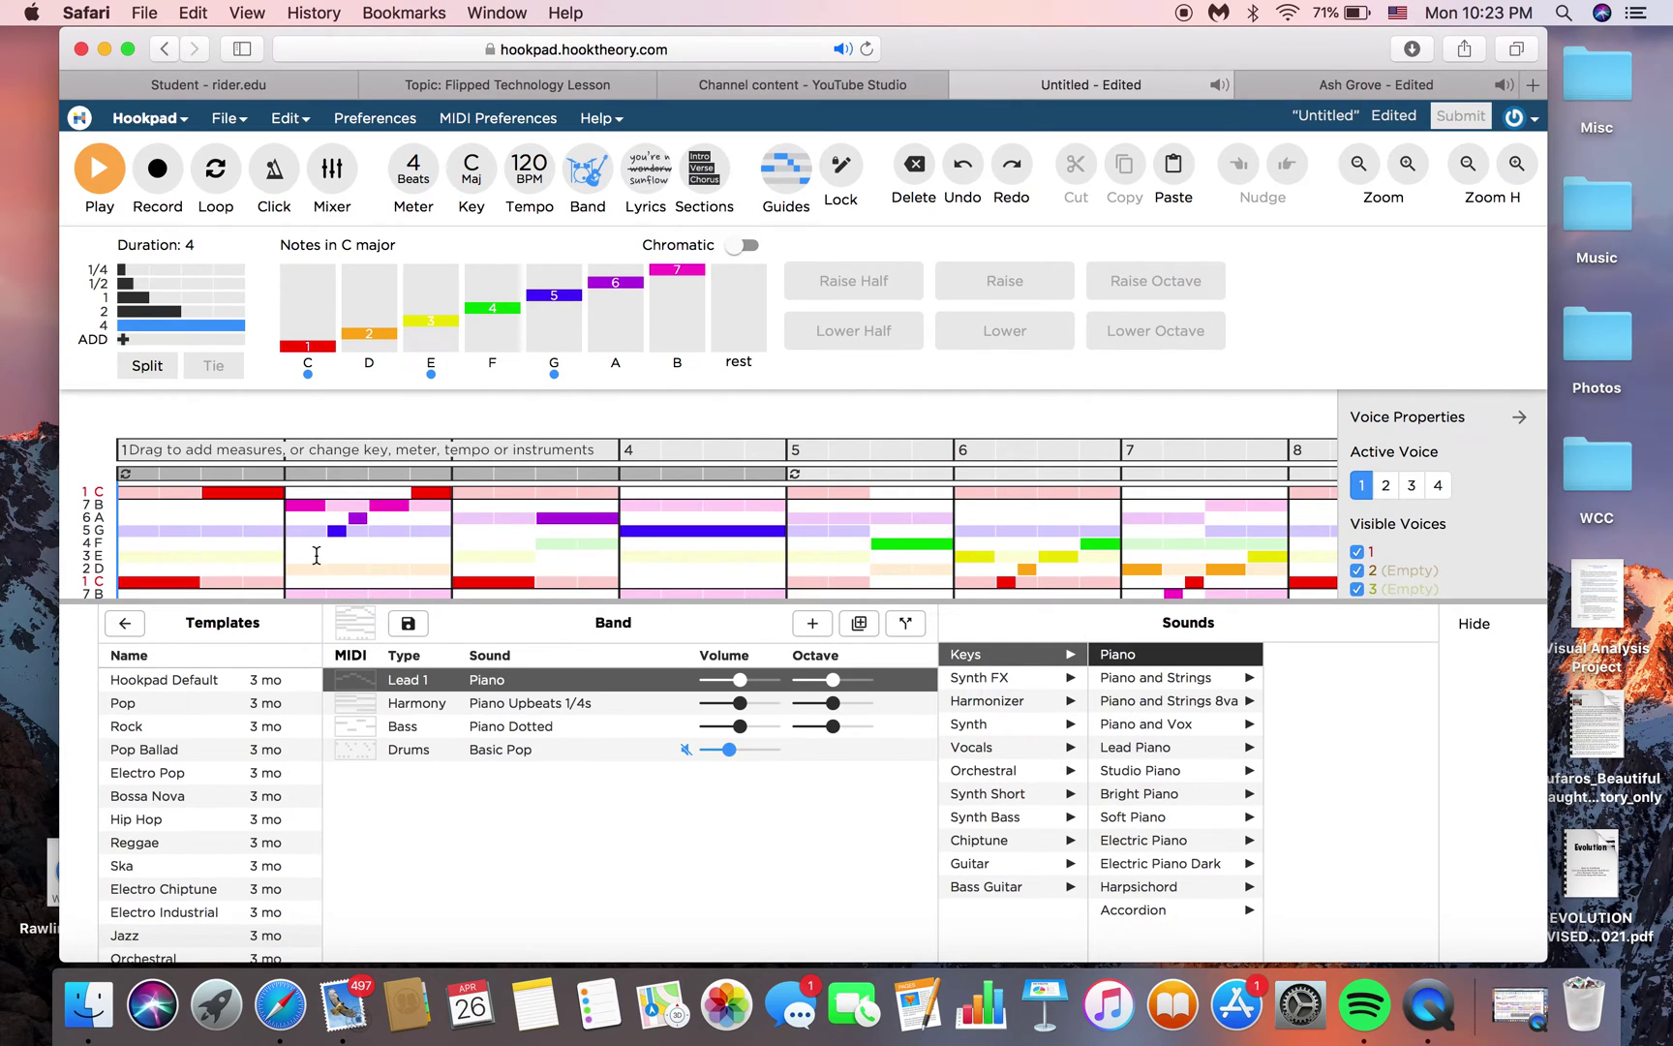
- Audition the Drums part, then mute the drum track
left_click(679, 750)
key("space")
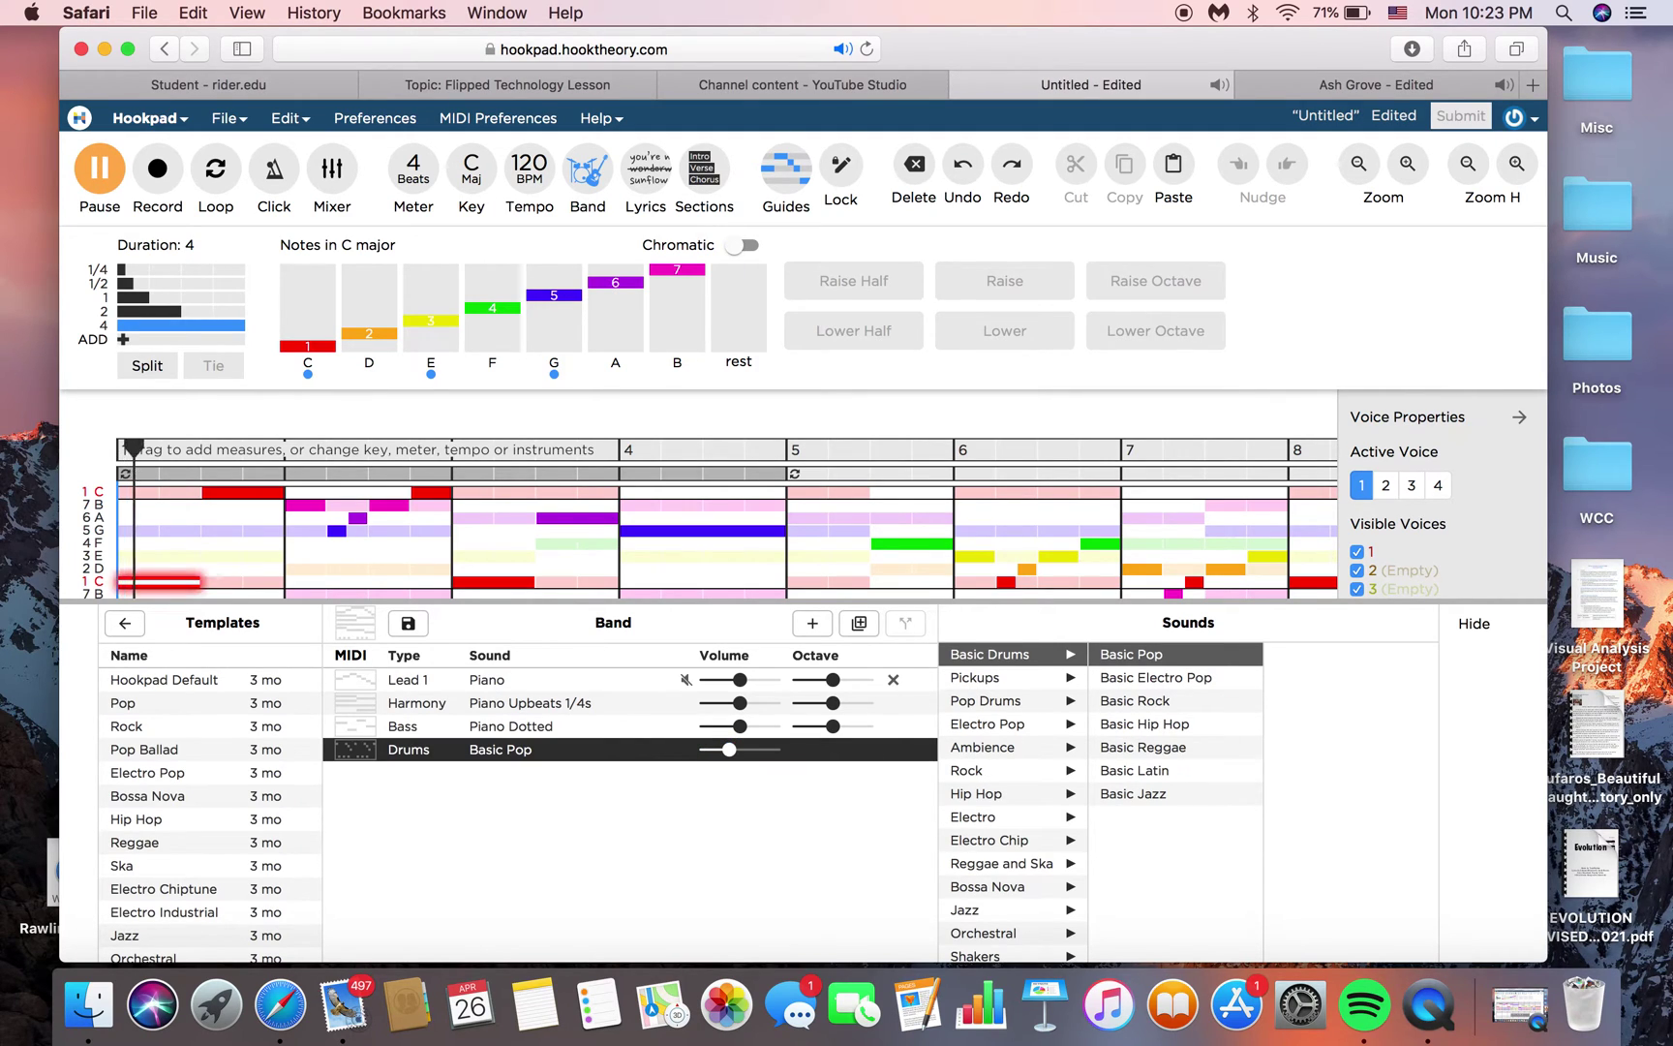
key("space")
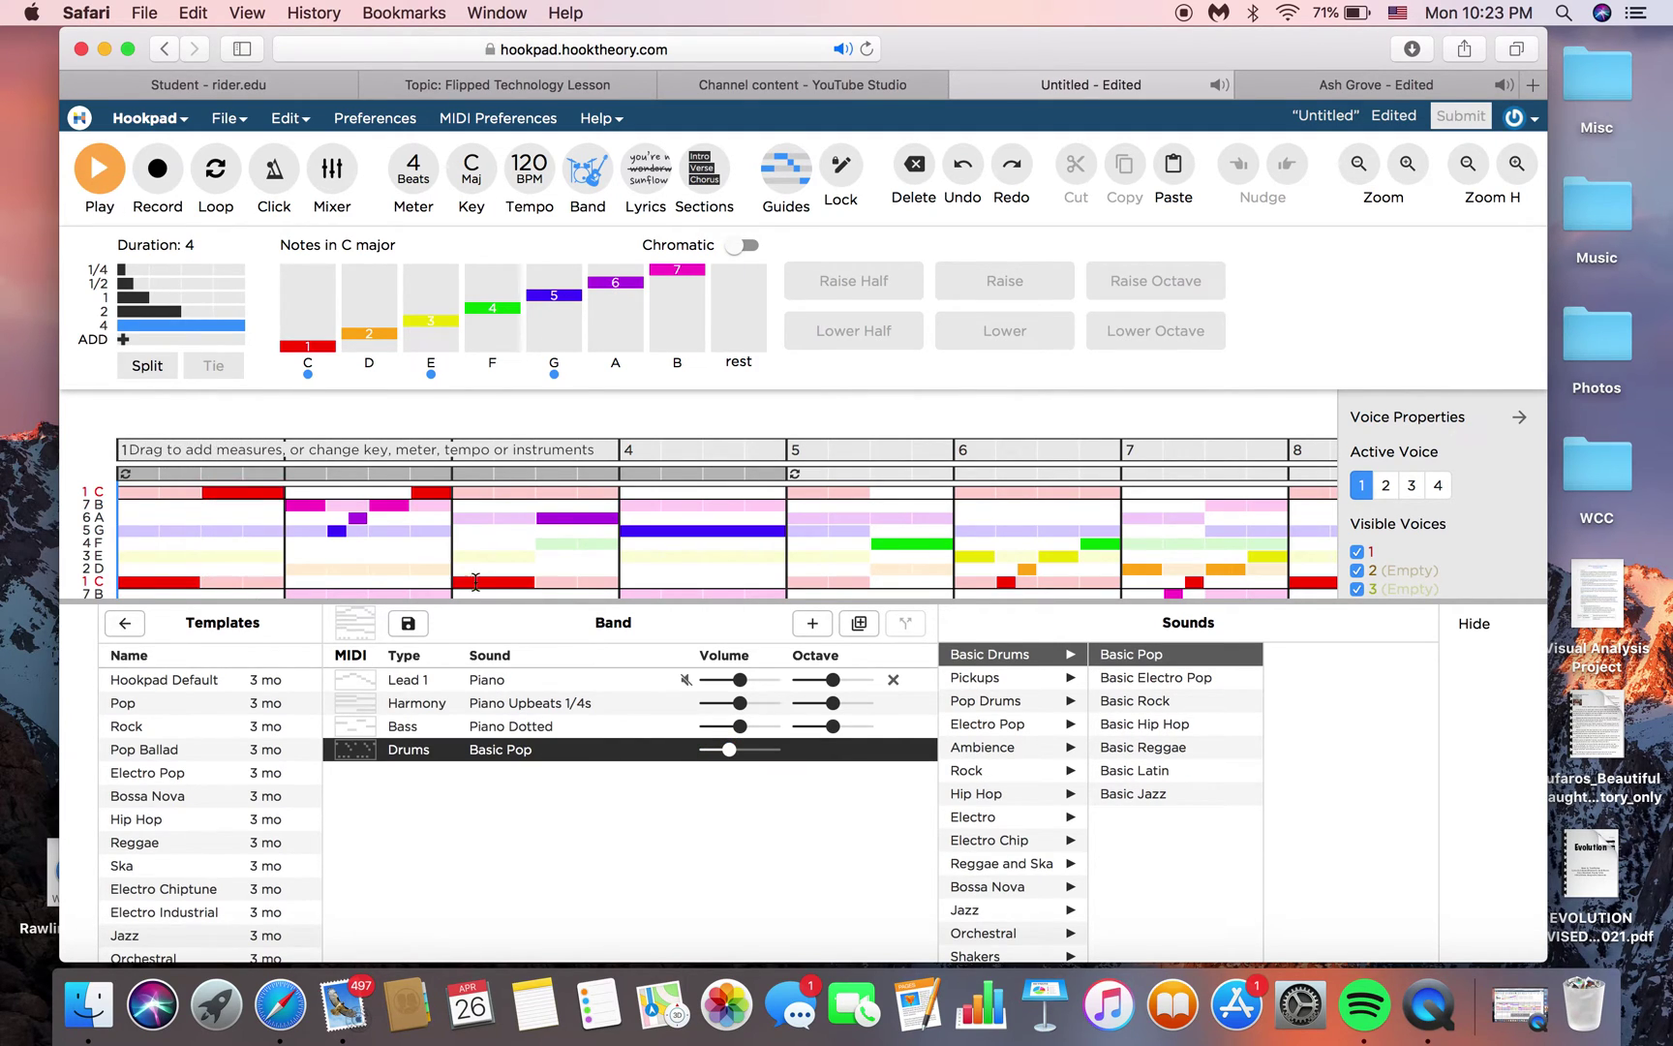
left_click(687, 757)
left_click(516, 703)
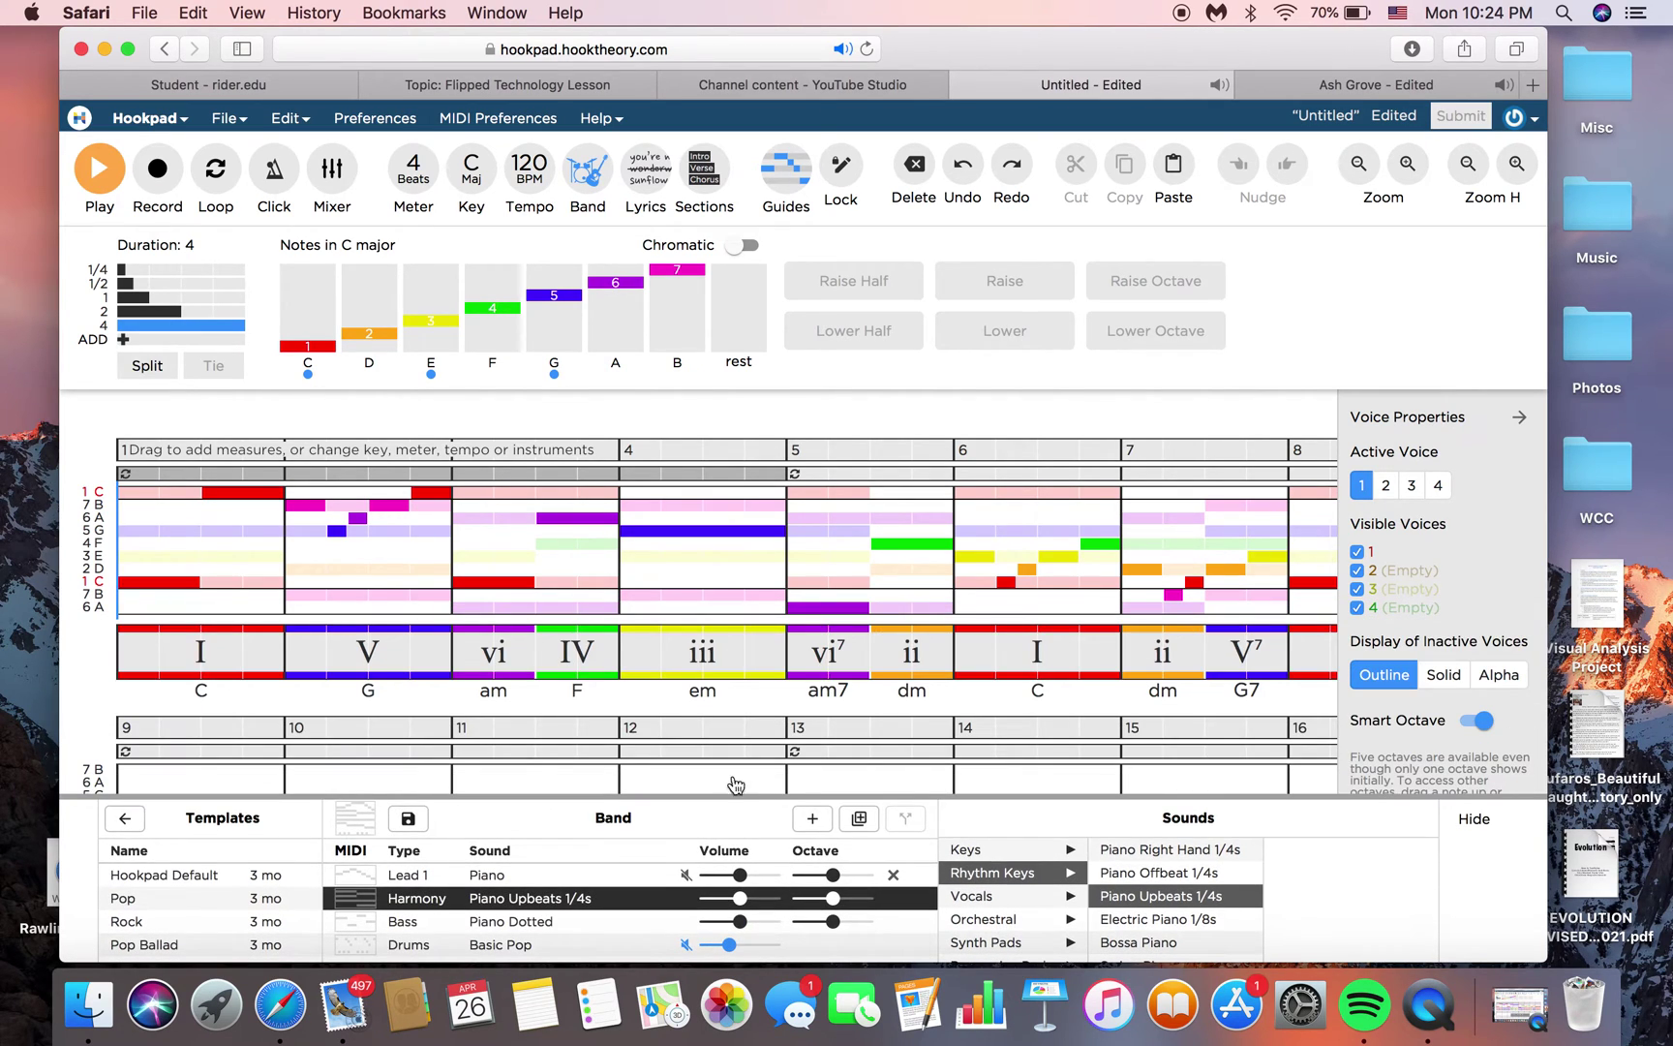
- Play the song to hear the Piano Upbeats 1/4s harmony, then select measure 7's V7 chord
key("space")
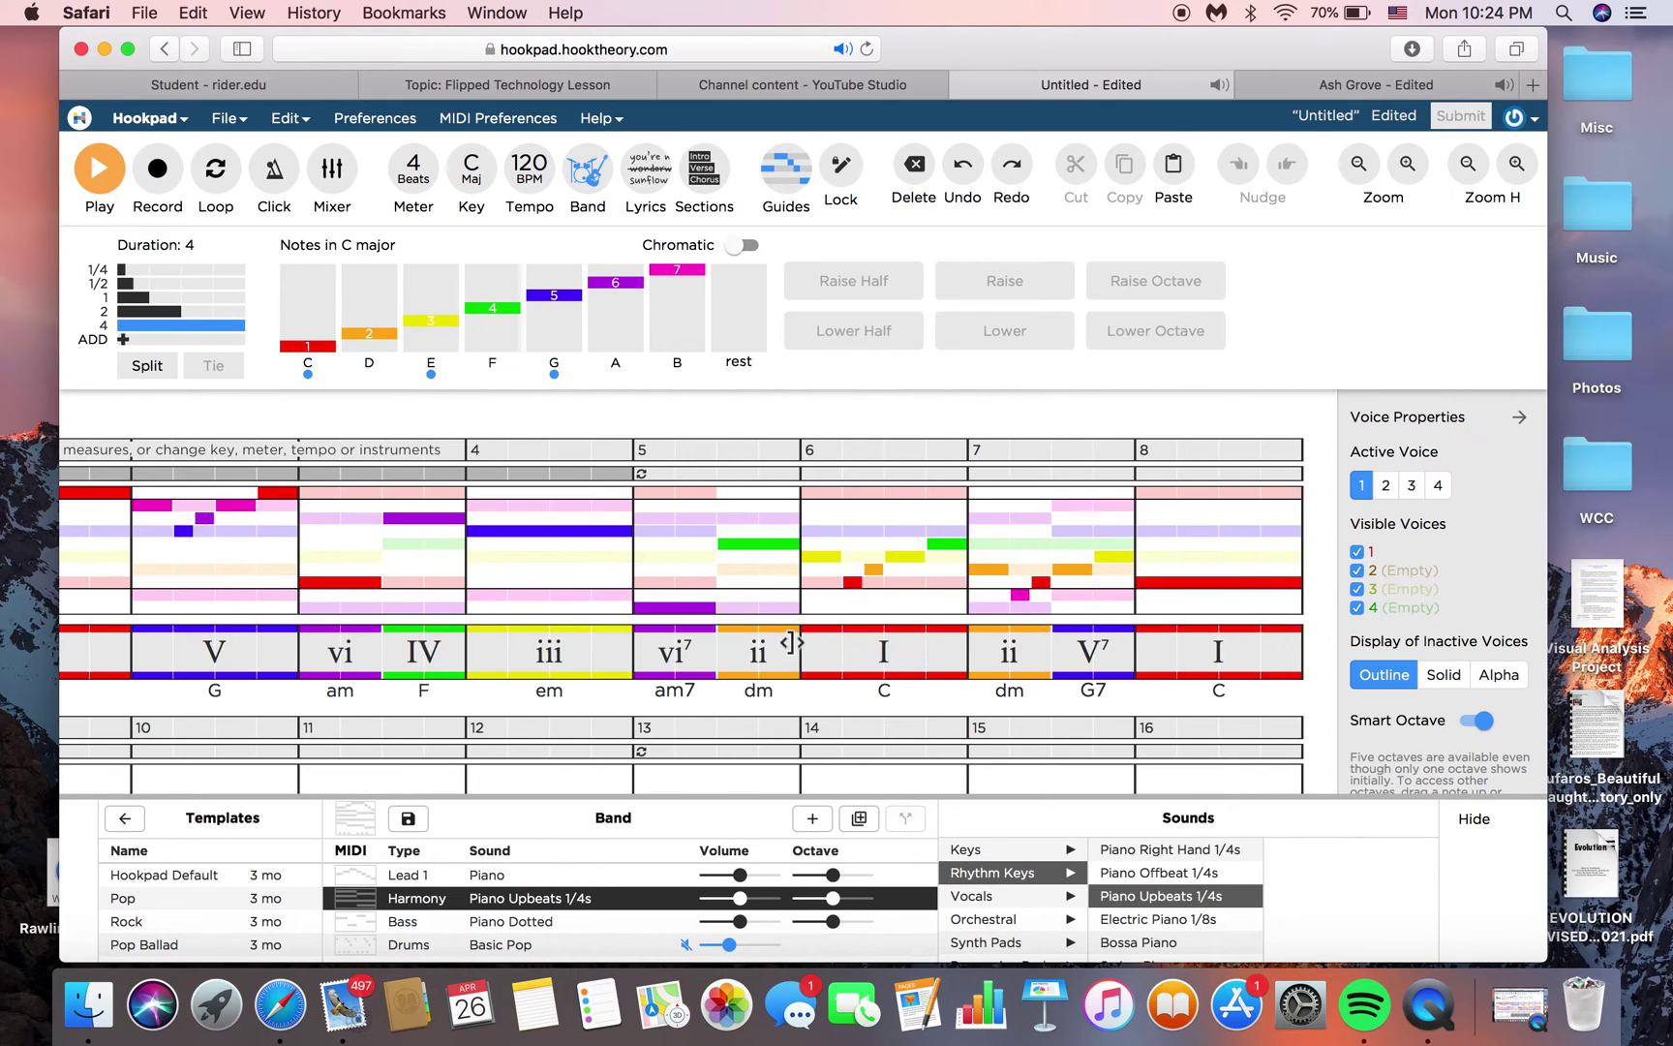
left_click(1110, 666)
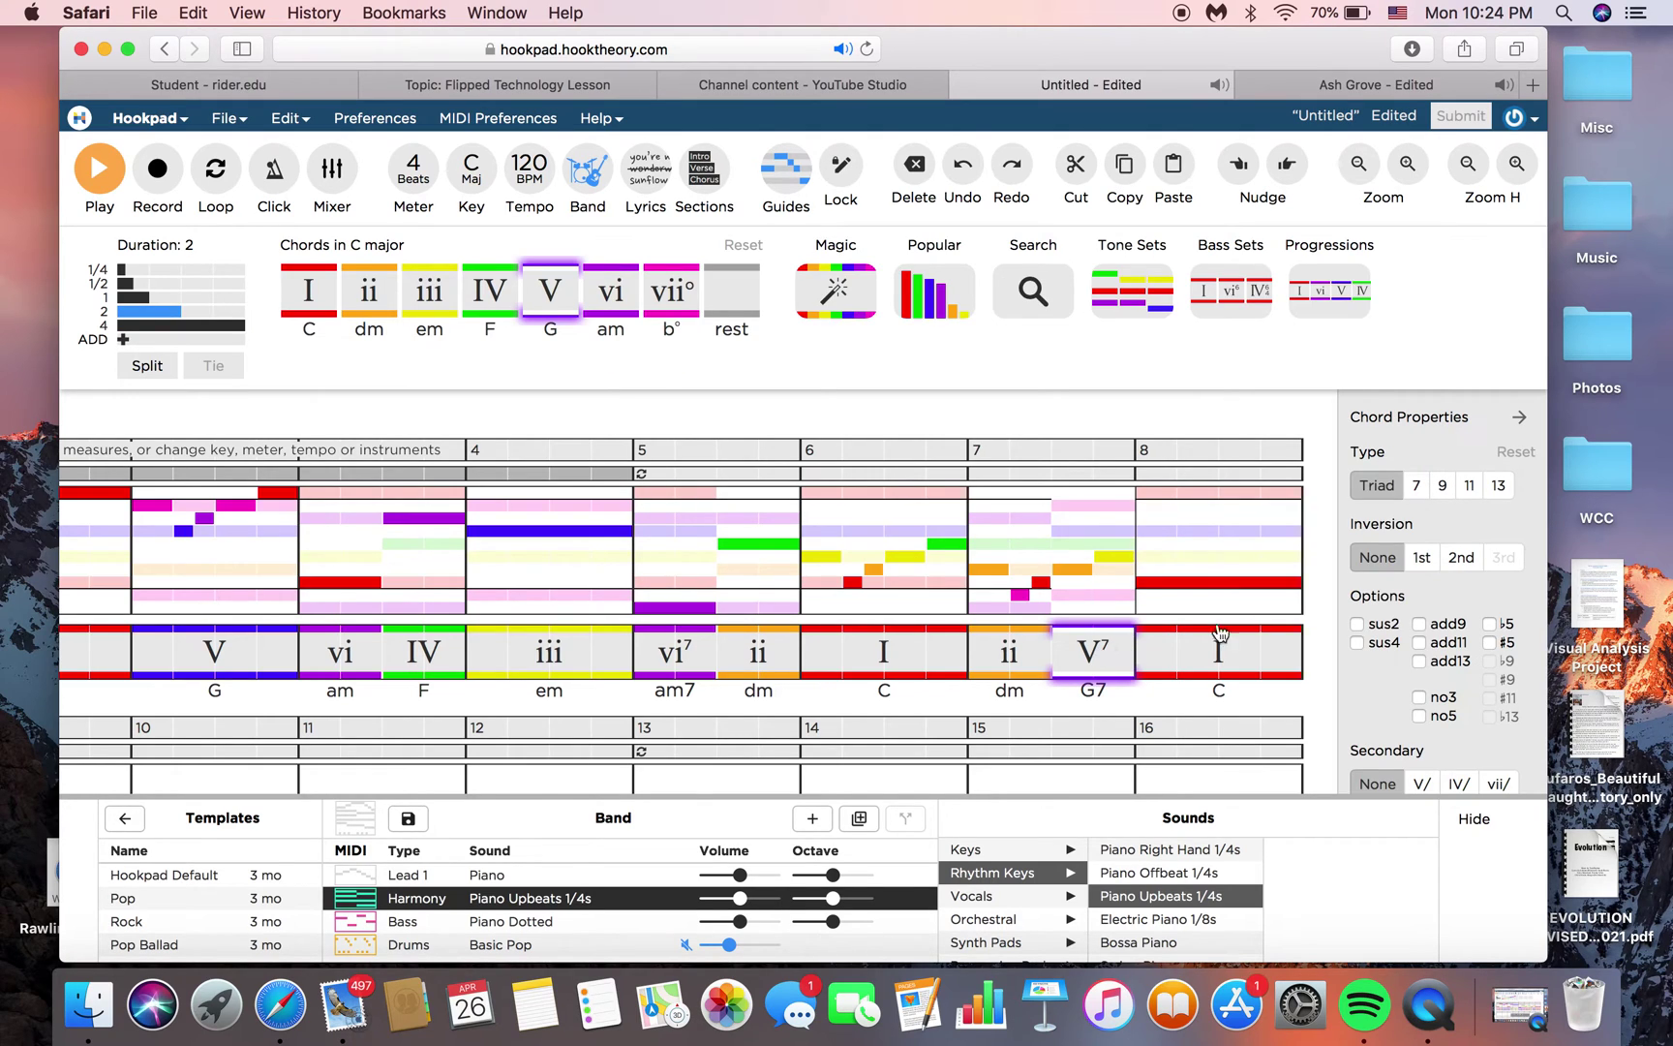
- Scroll the V7 chord's Chord Properties and leave Borrow From at N/A
scroll(1424, 534, "down", 1)
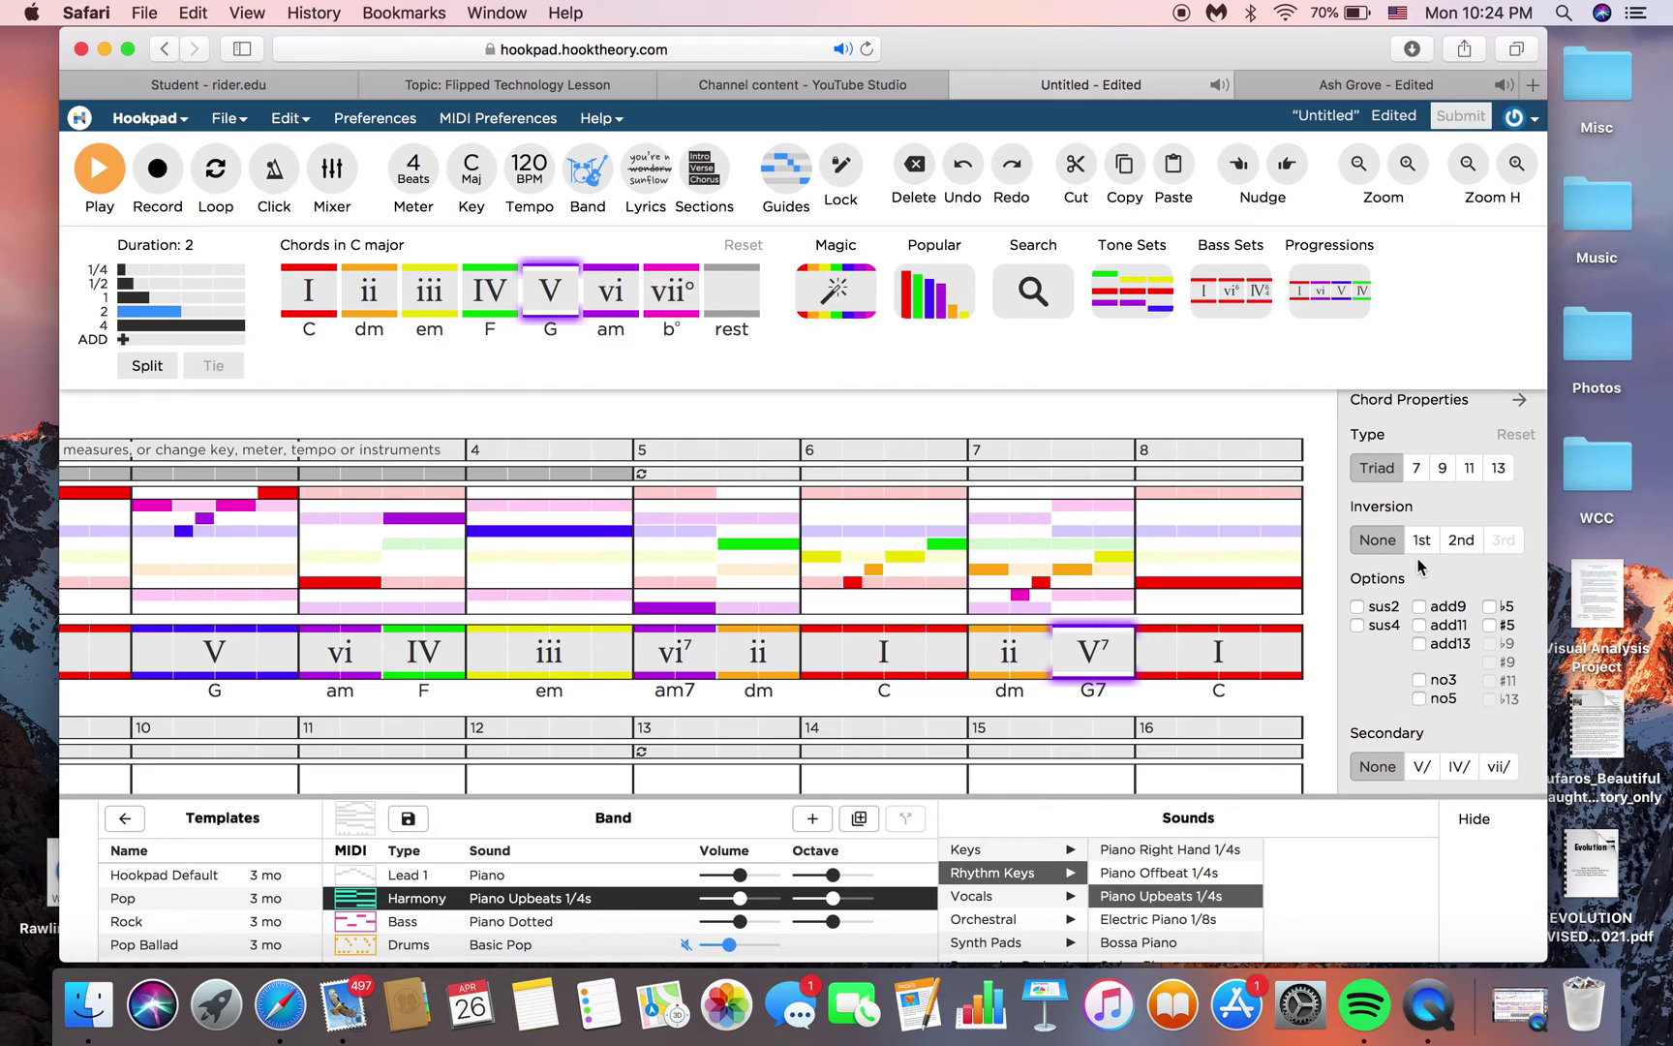
scroll(1445, 573, "down", 3)
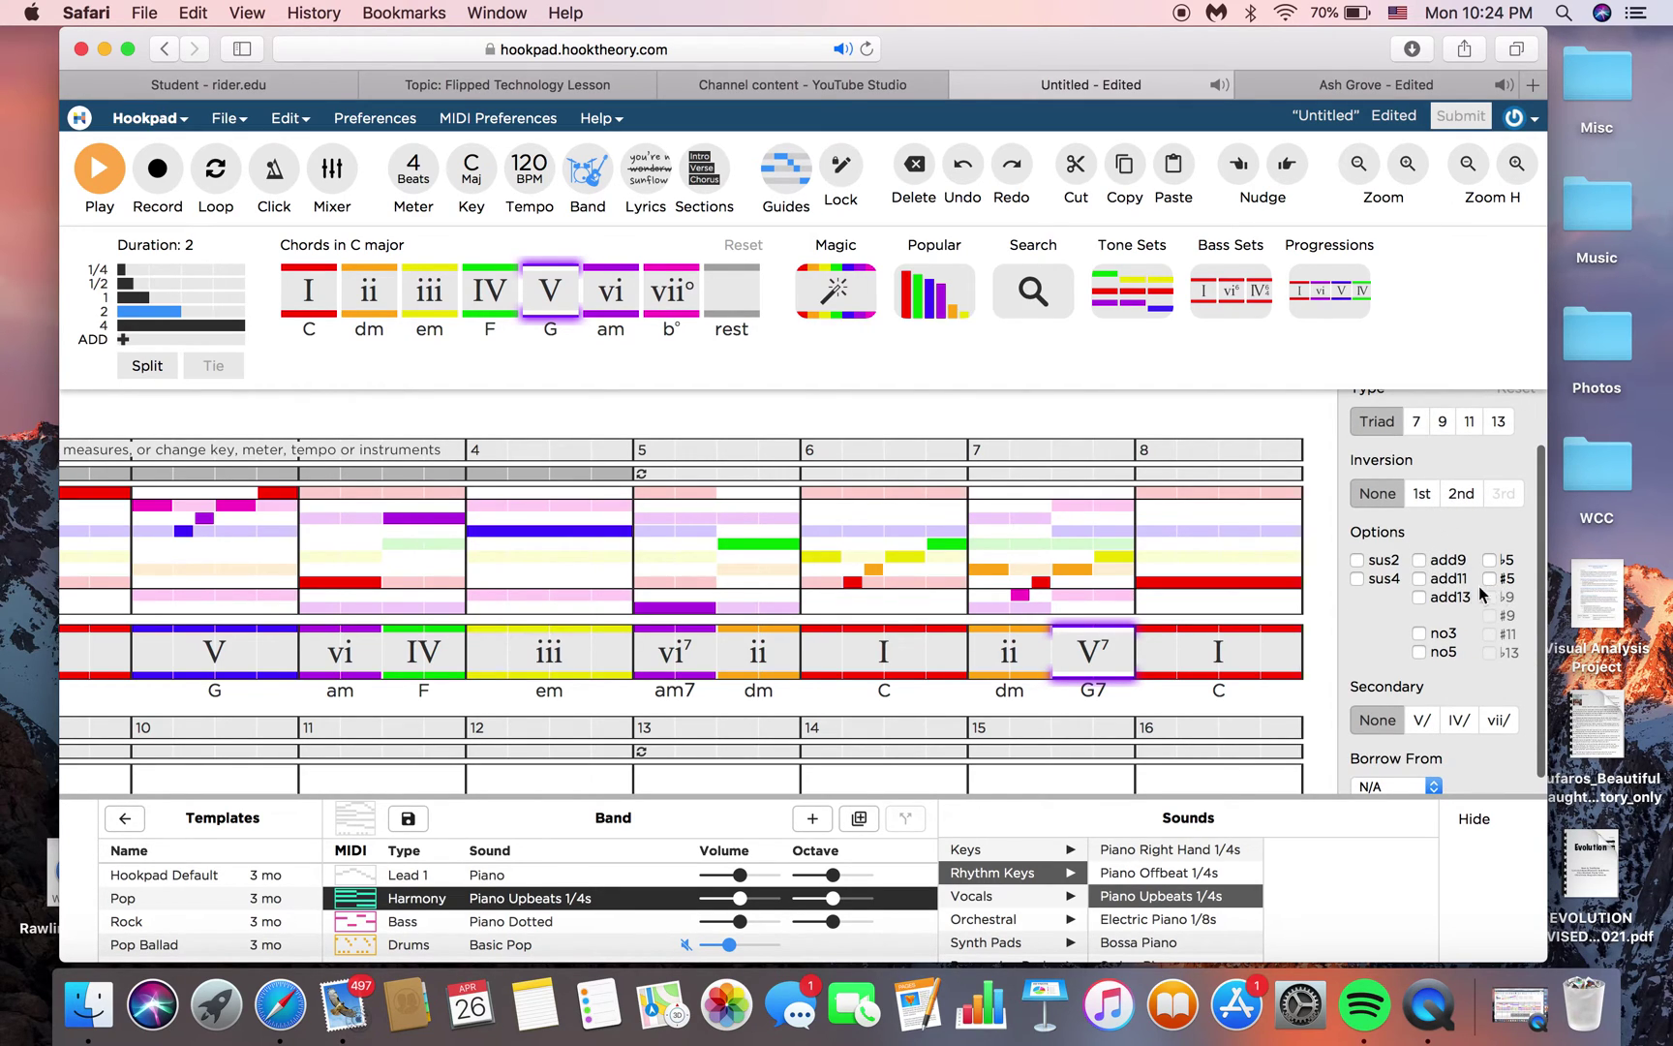
scroll(1462, 583, "down", 1)
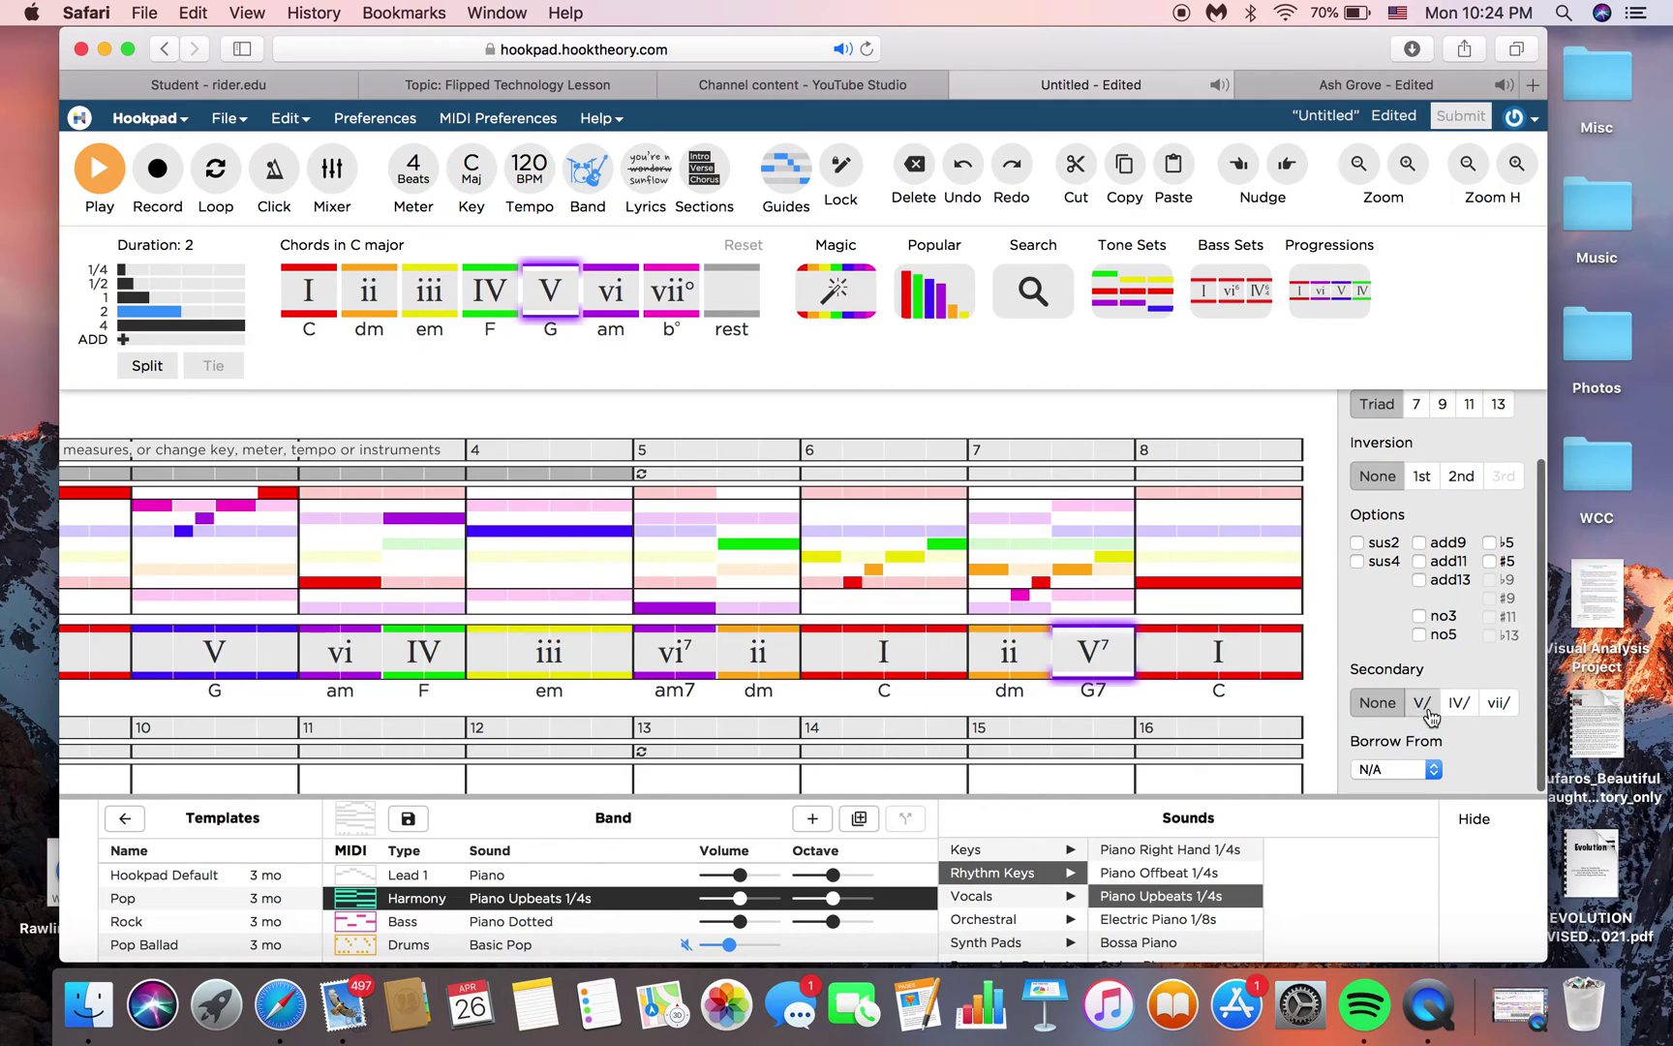
left_click(1399, 770)
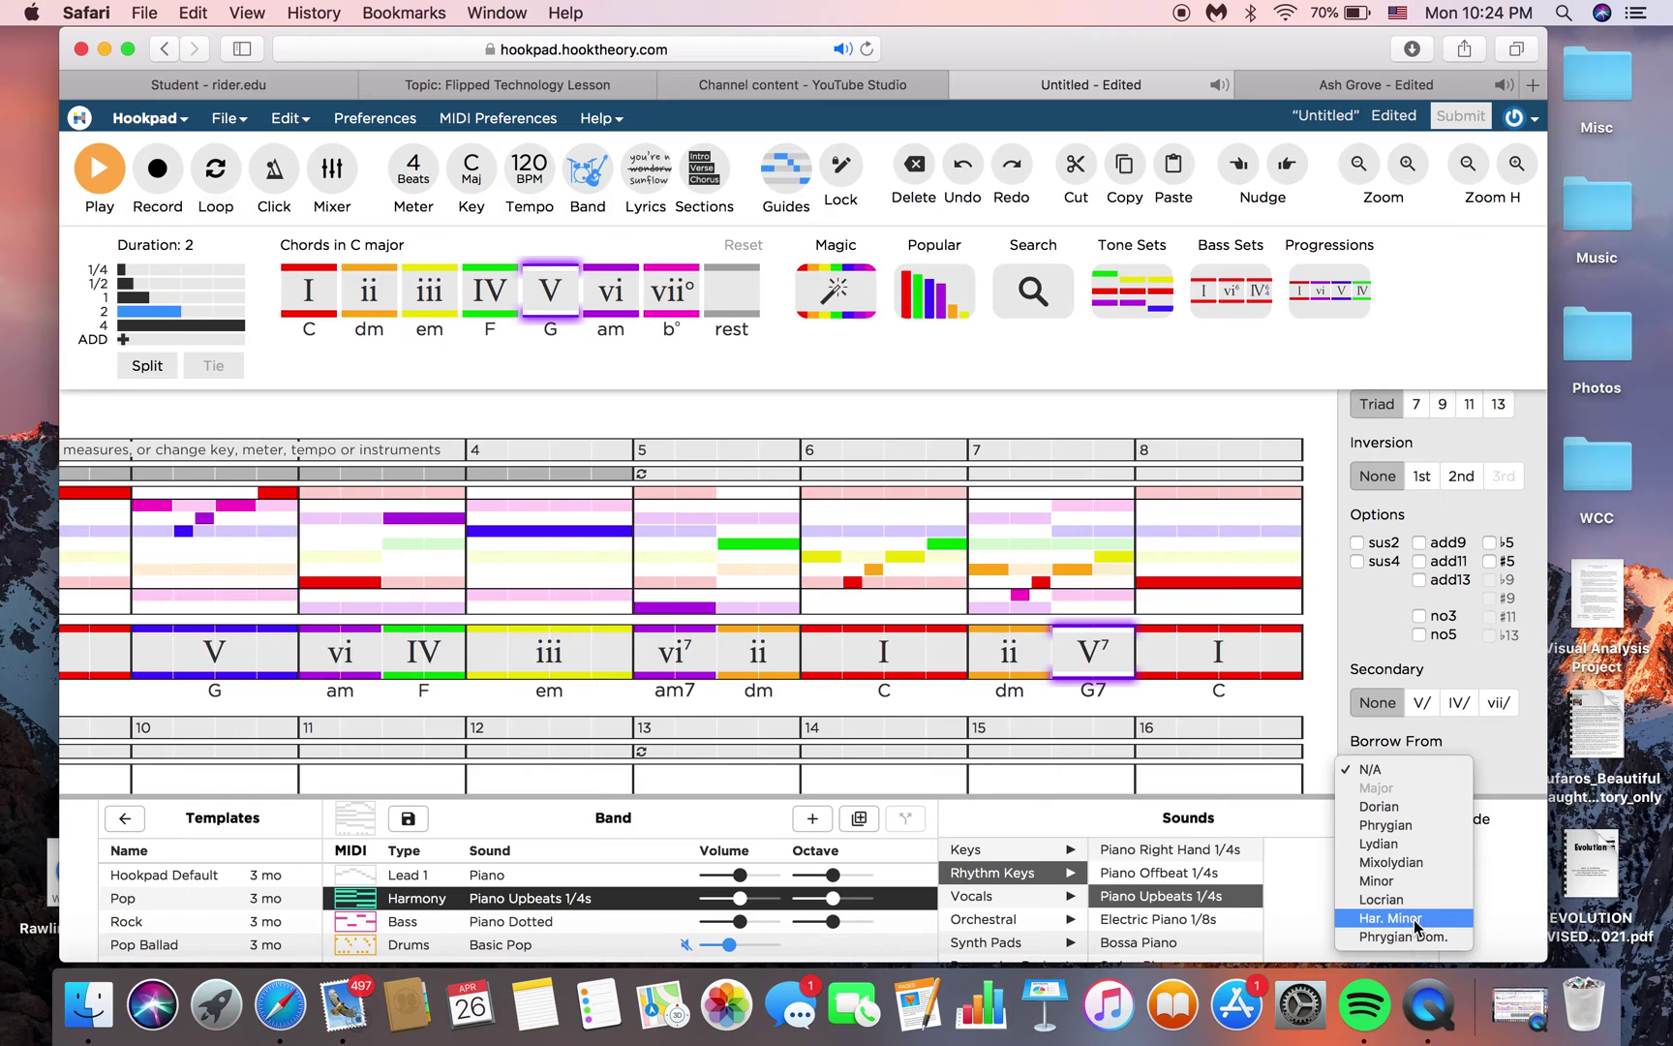
left_click(1373, 769)
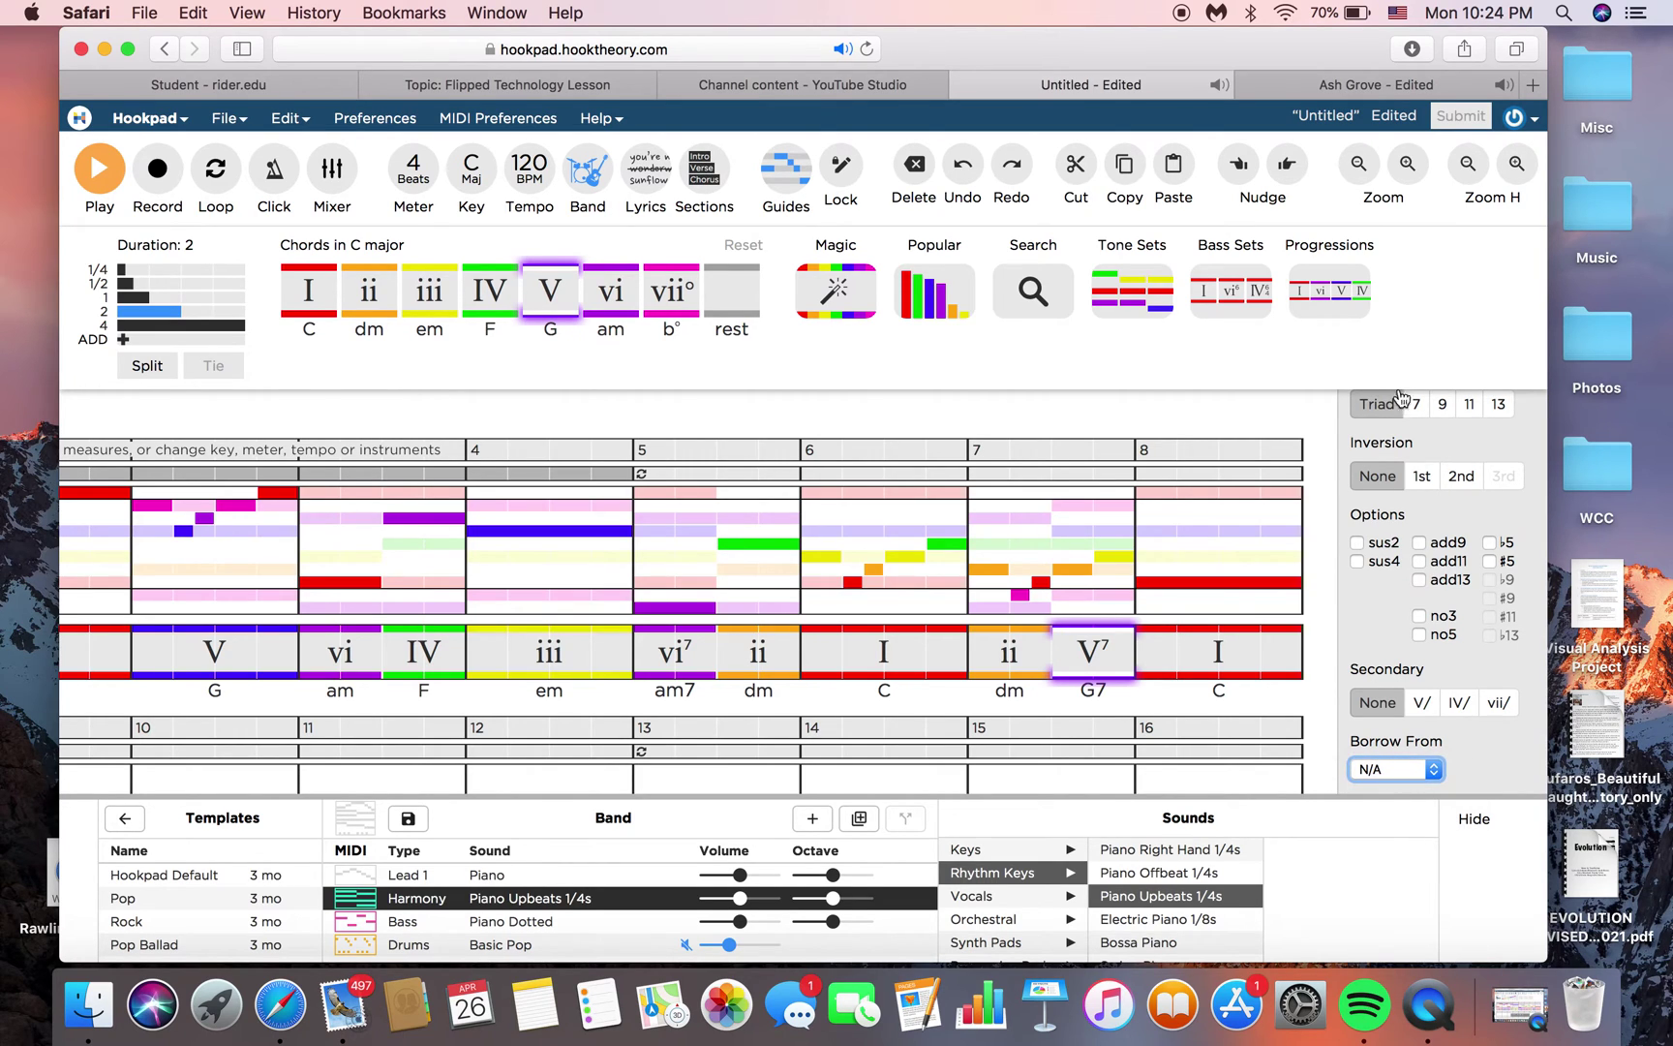
left_click(1315, 377)
- Switch to the Ash Grove song in G major
scroll(774, 455, "left", 3)
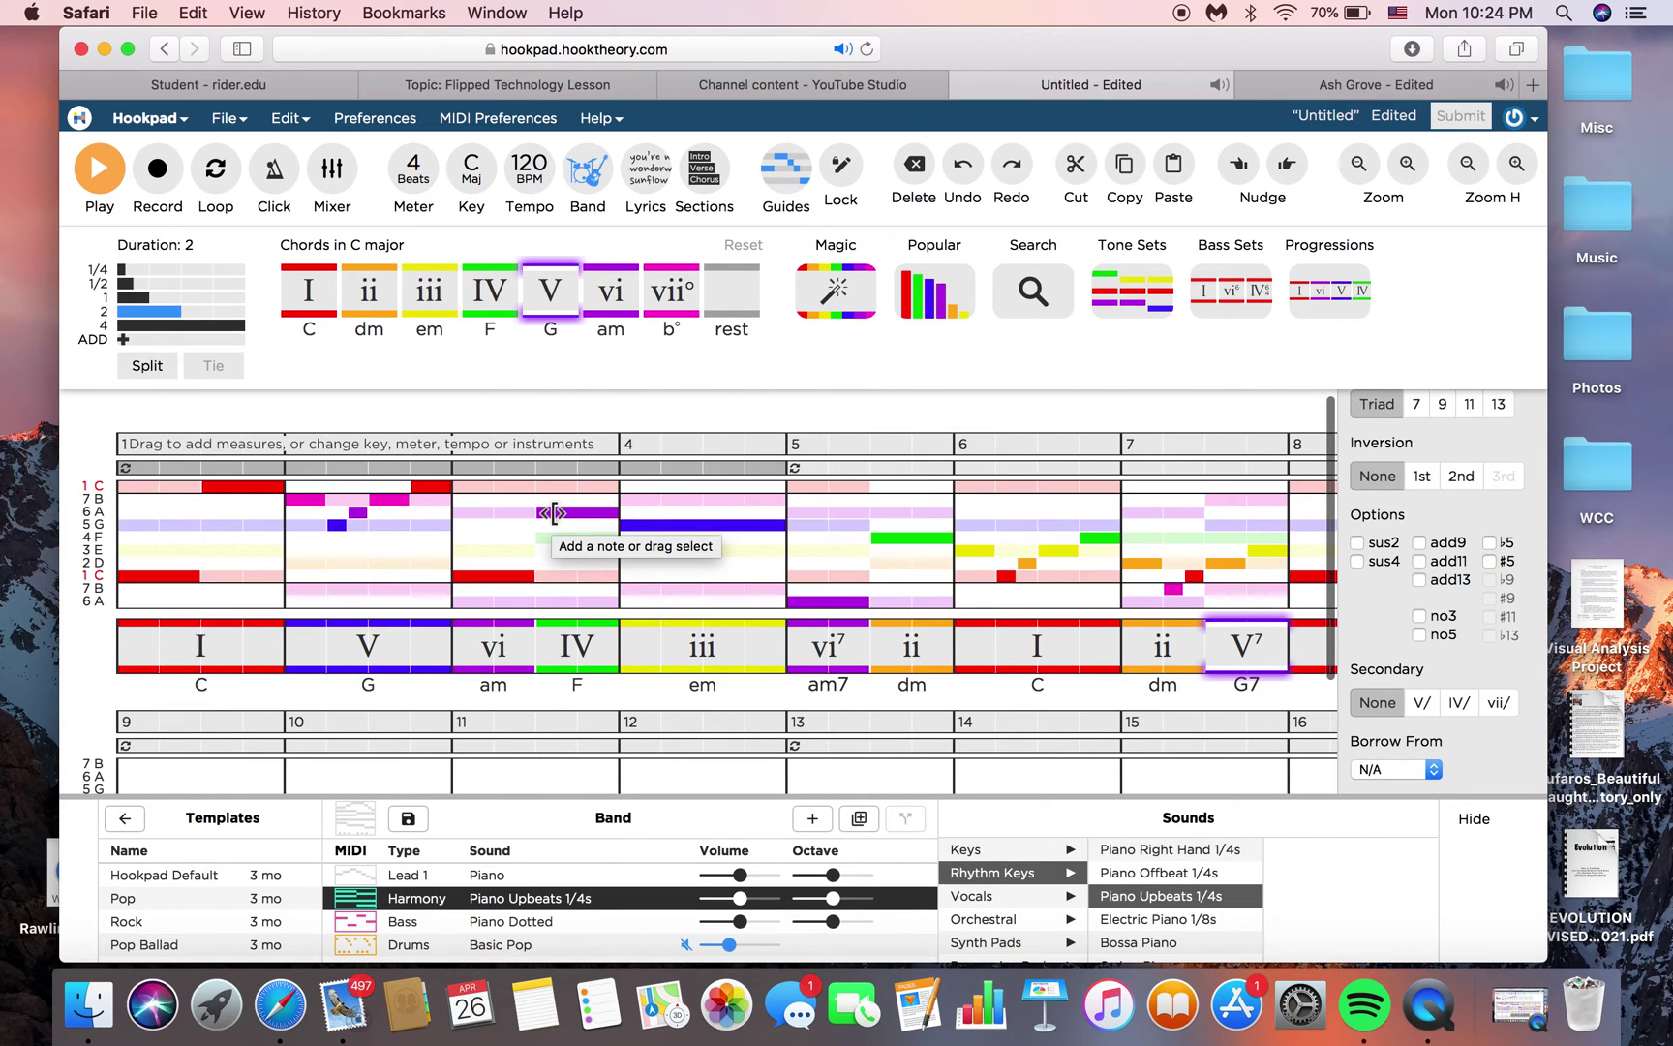
scroll(715, 628, "right", 1)
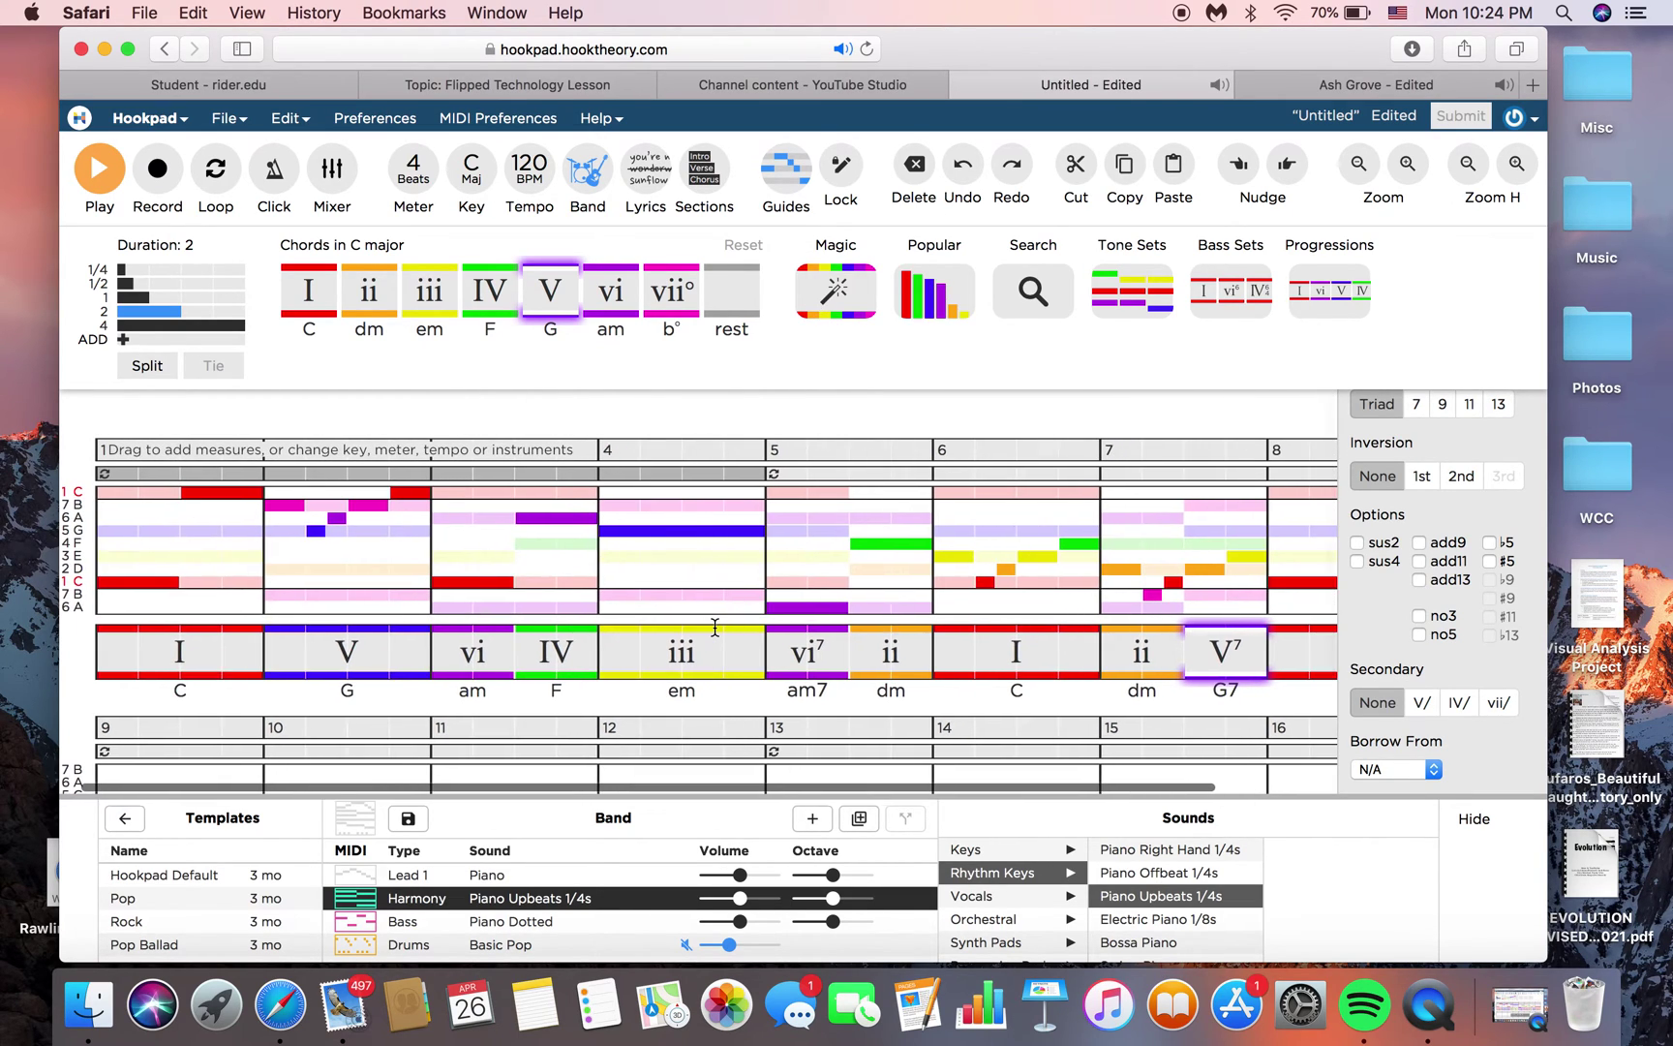
scroll(714, 628, "left", 1)
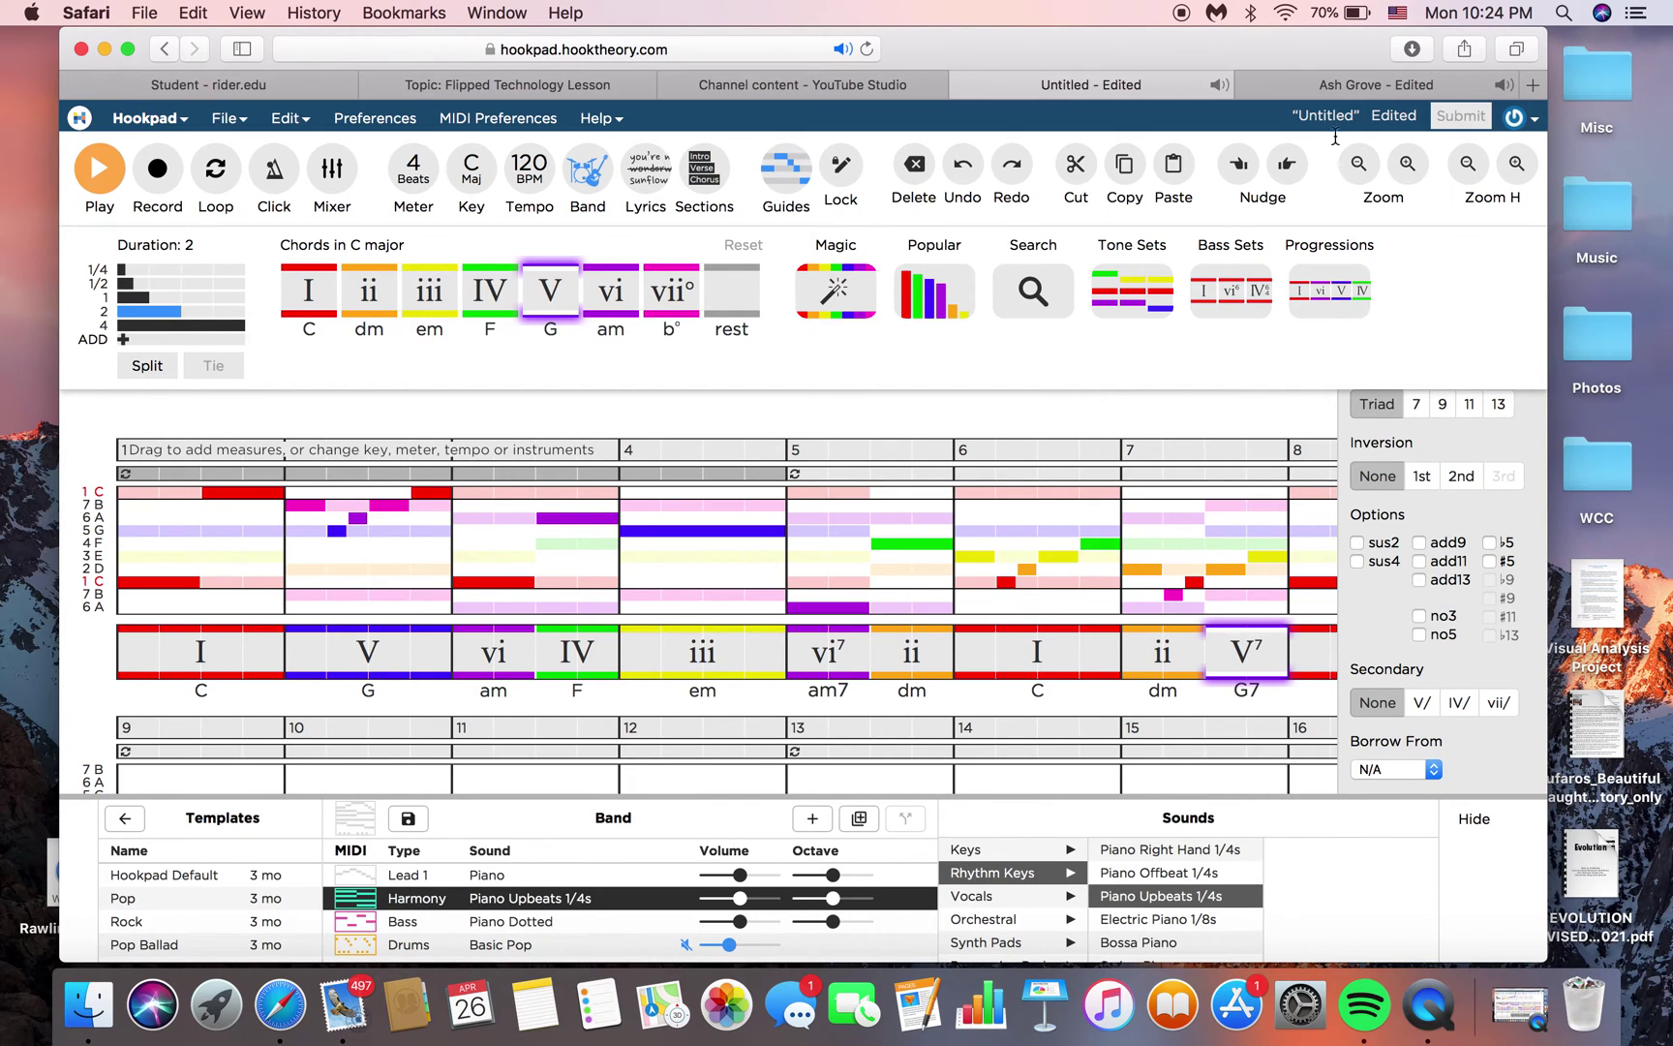
left_click(1336, 94)
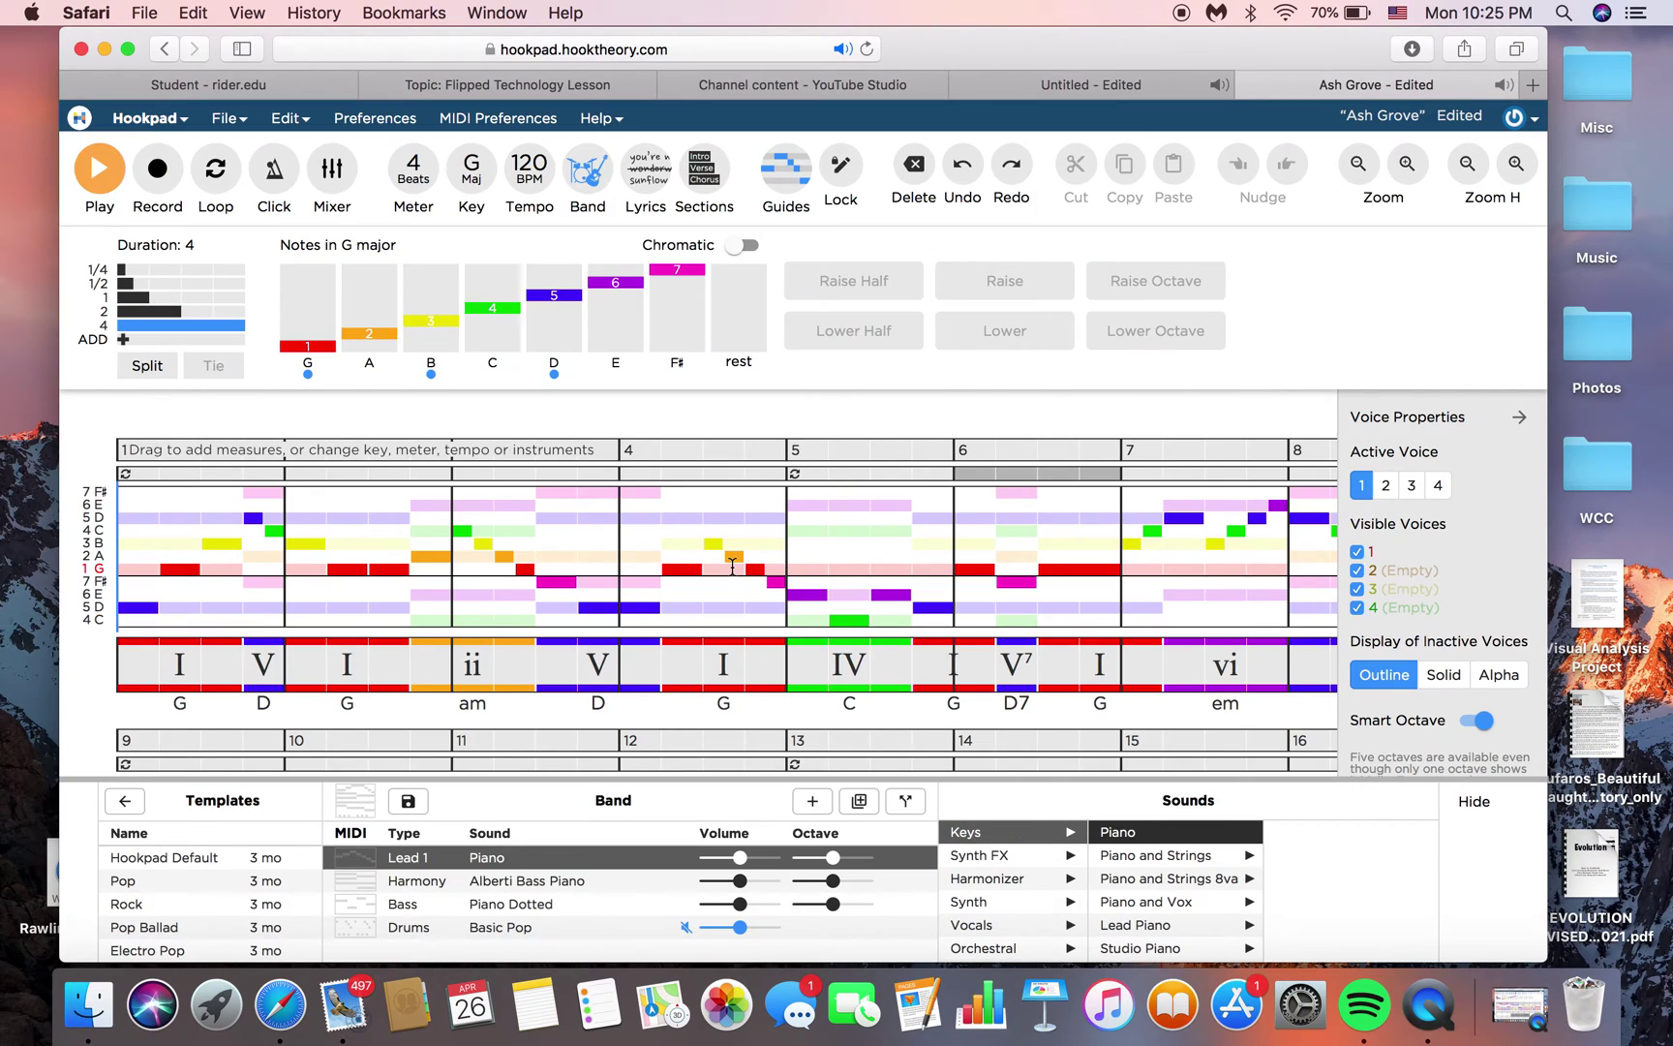
scroll(717, 590, "down", 5)
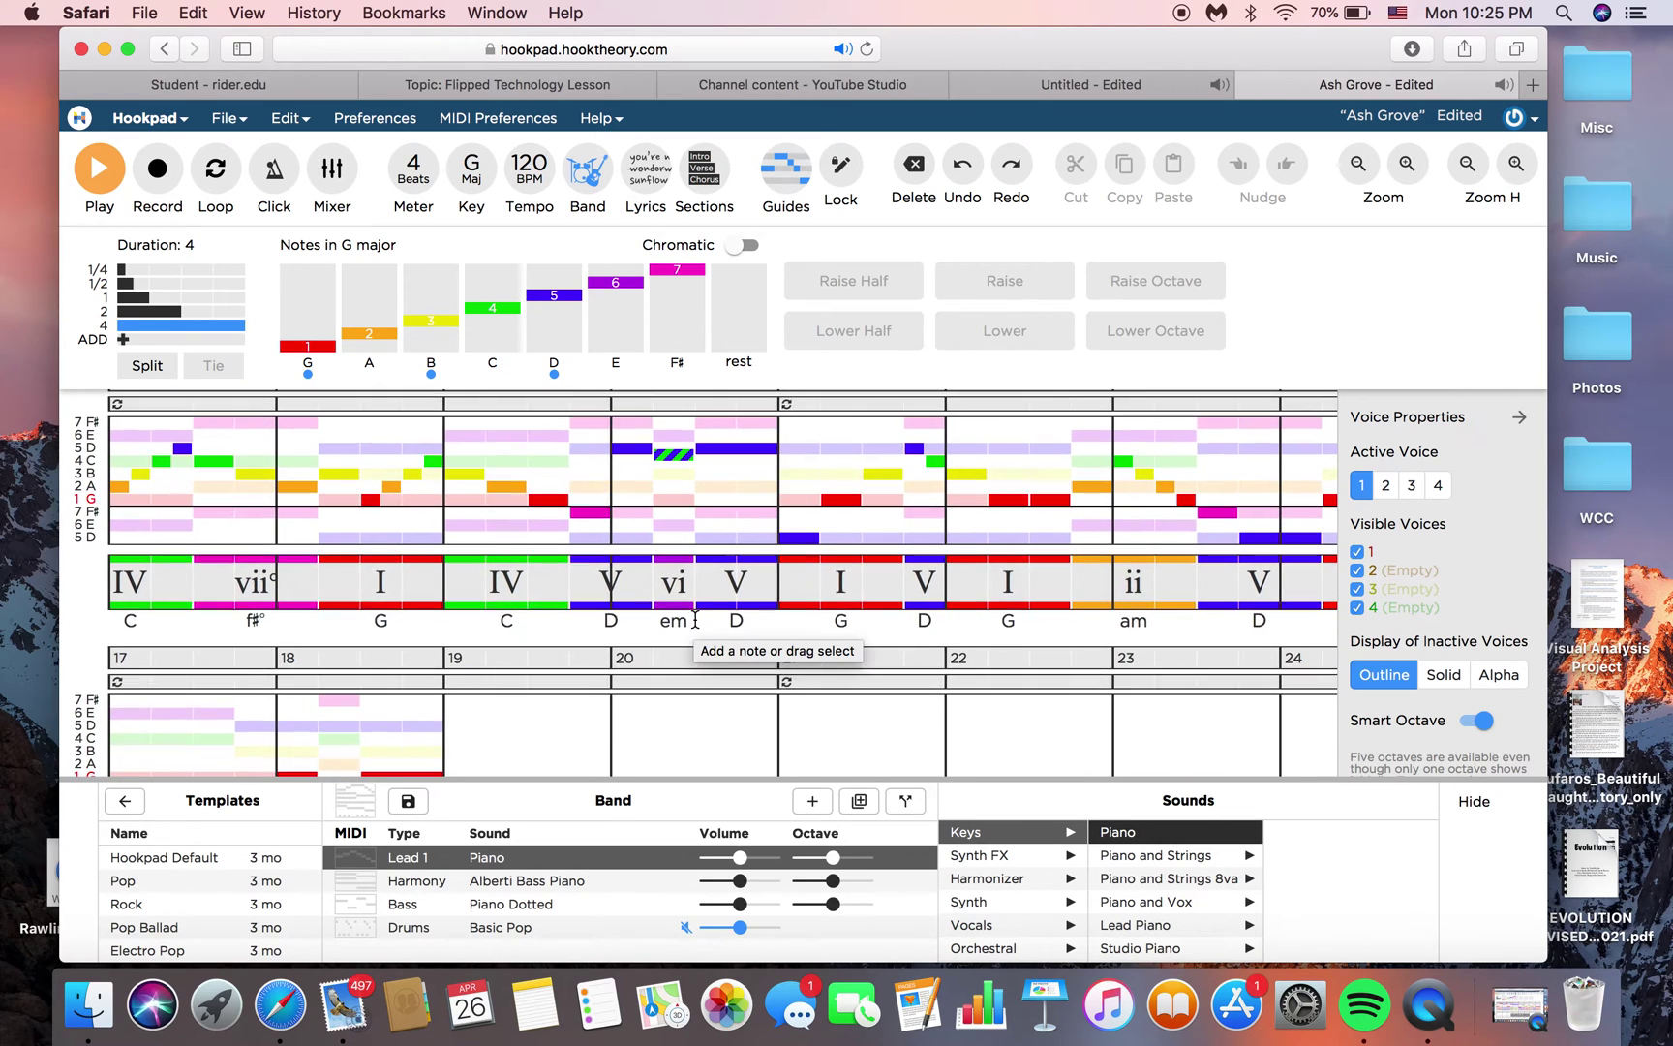
scroll(695, 619, "up", 5)
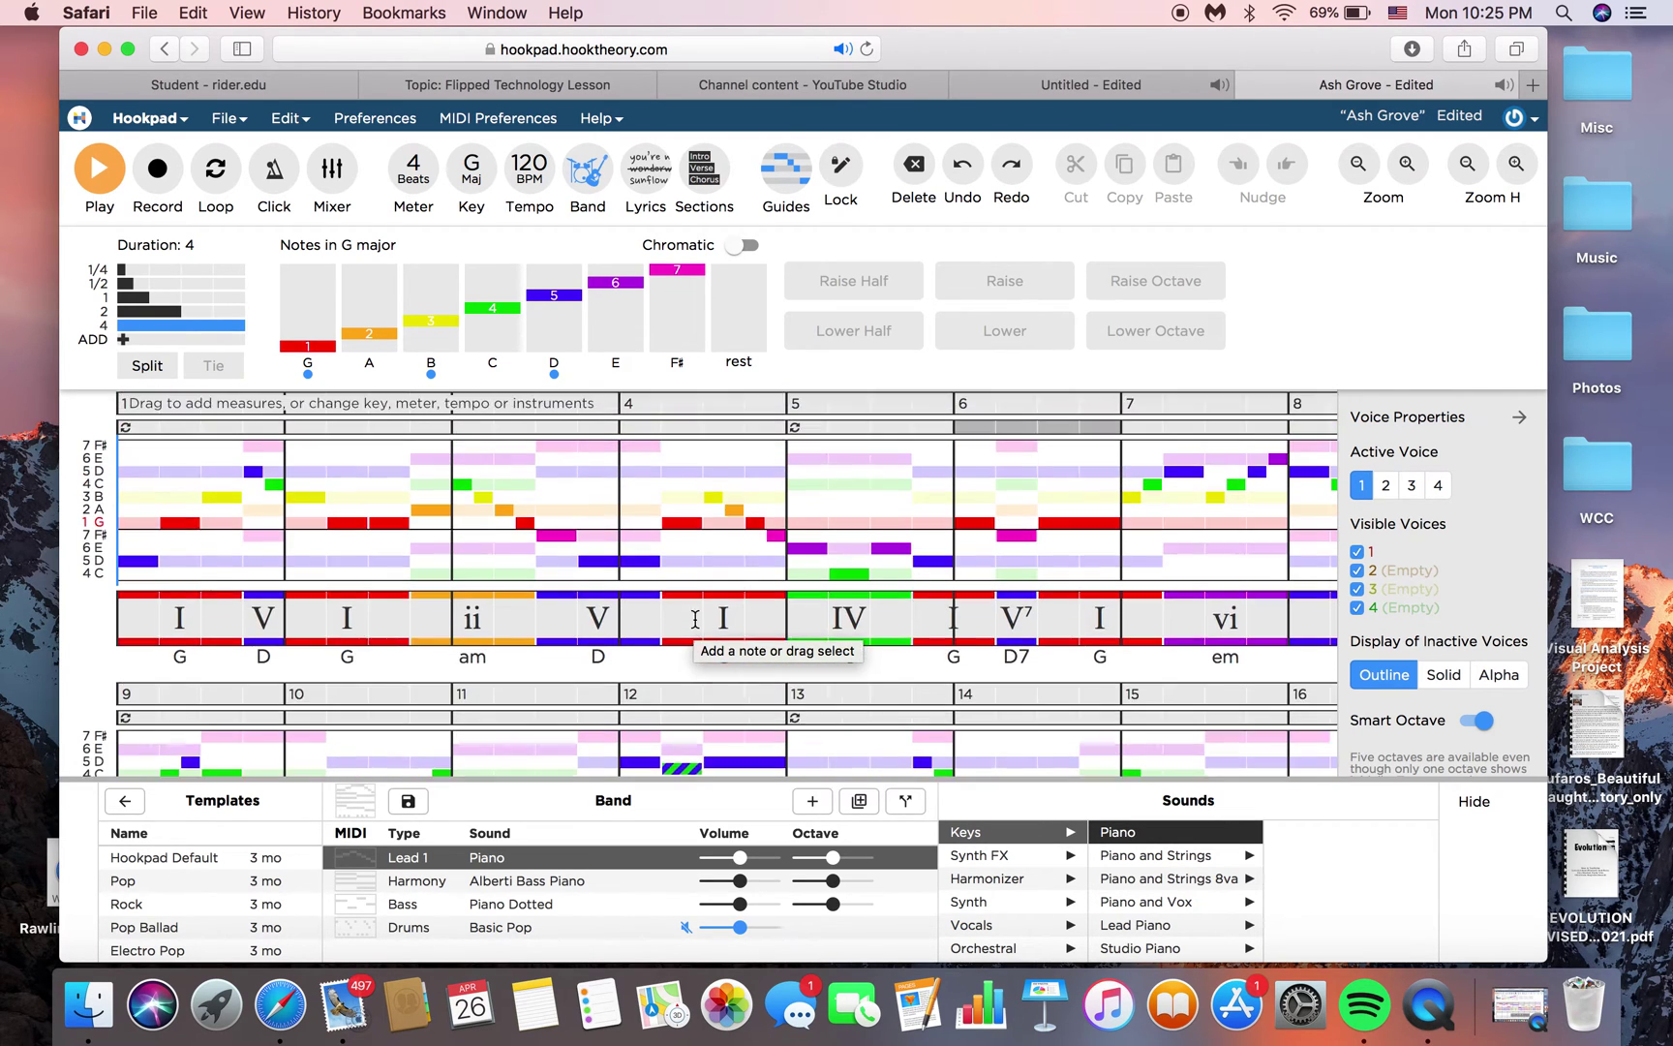
scroll(695, 620, "up", 2)
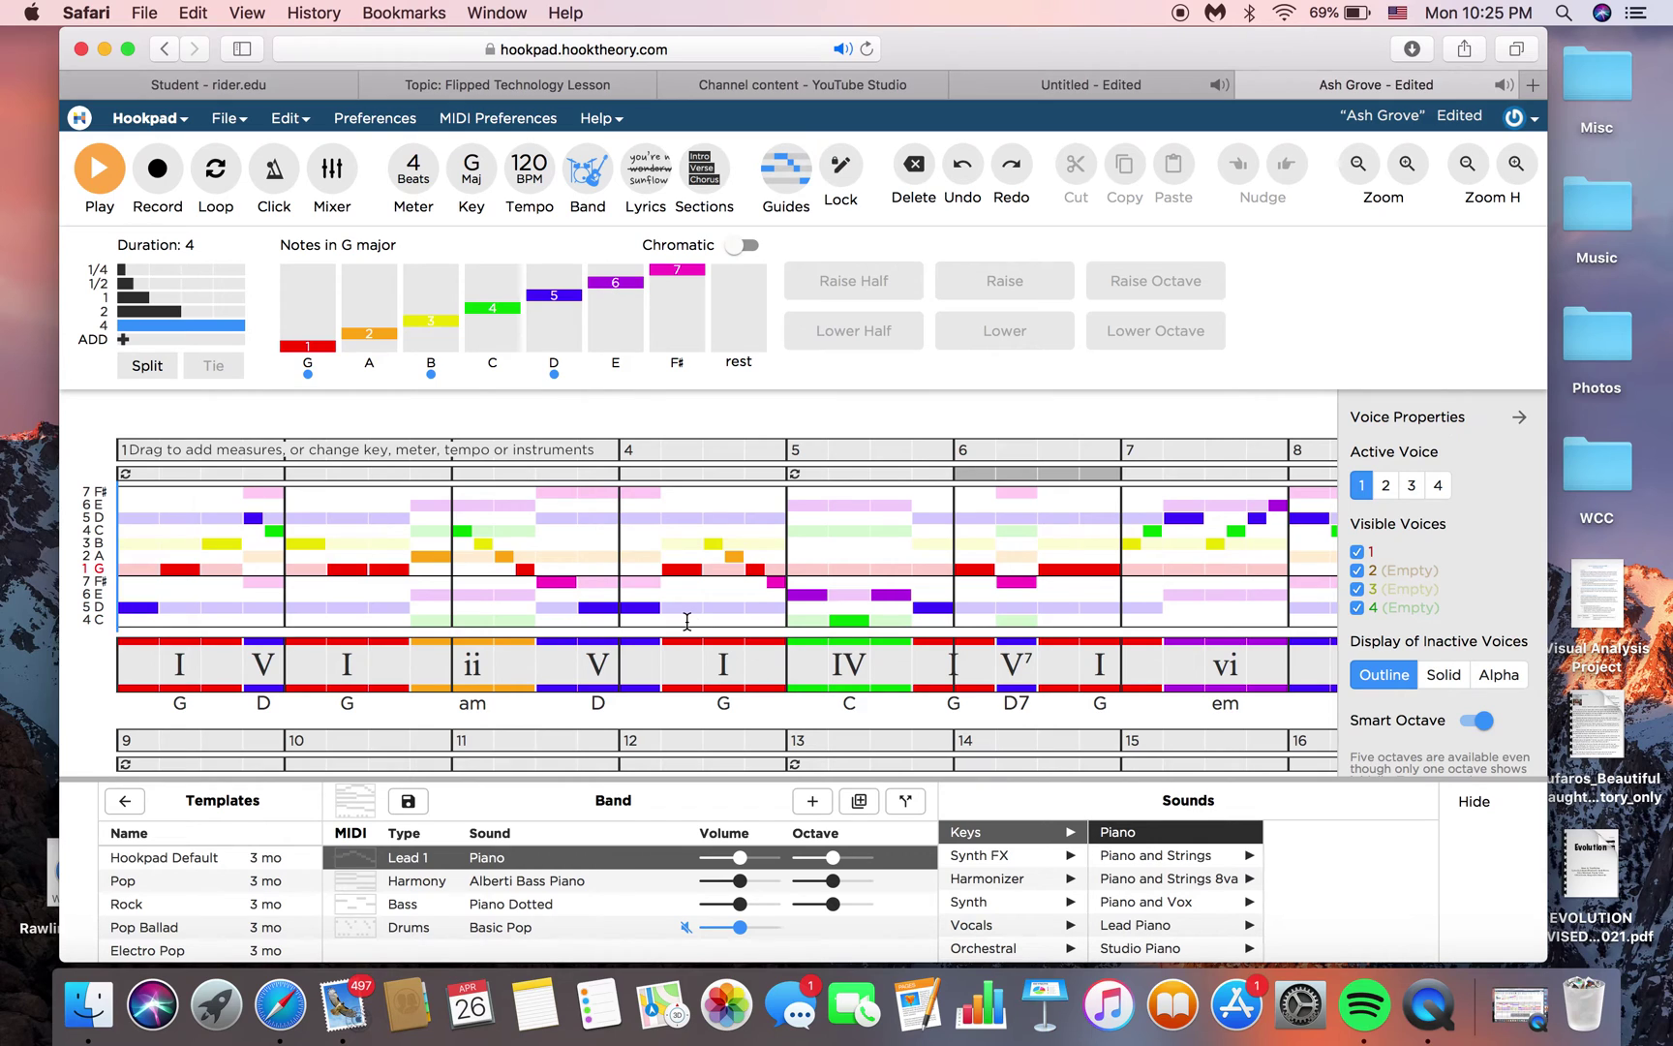
scroll(686, 621, "right", 3)
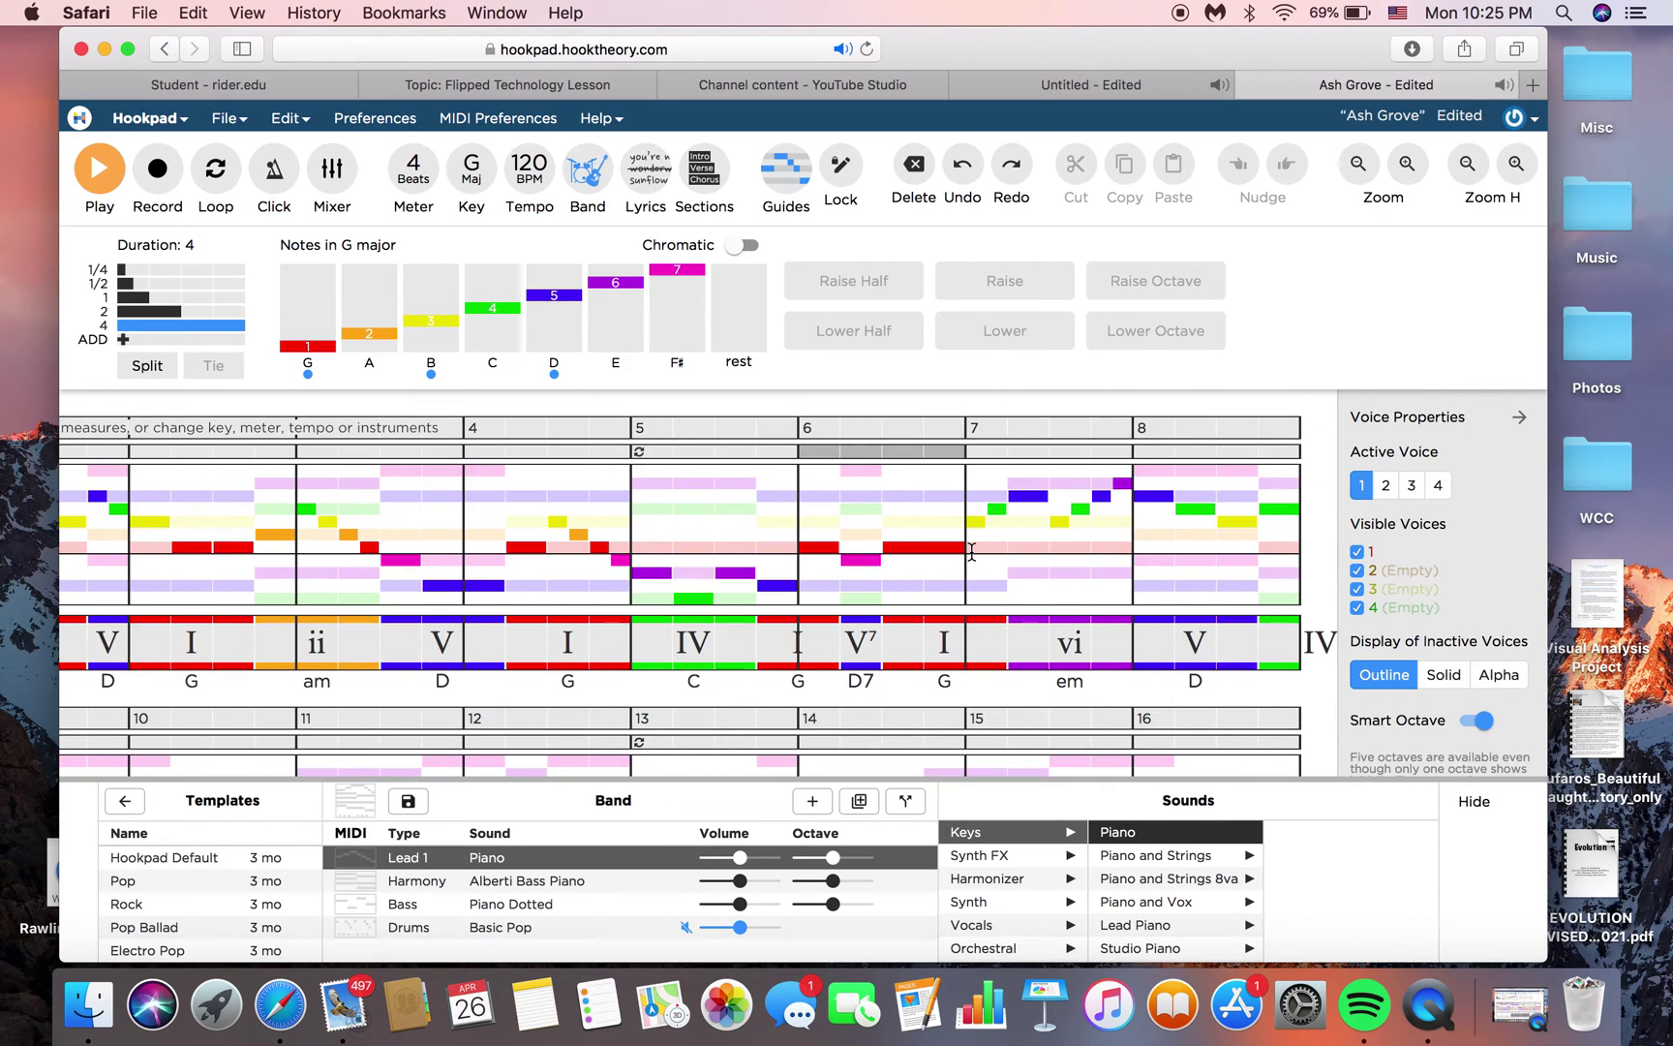
left_click(963, 481)
key("space")
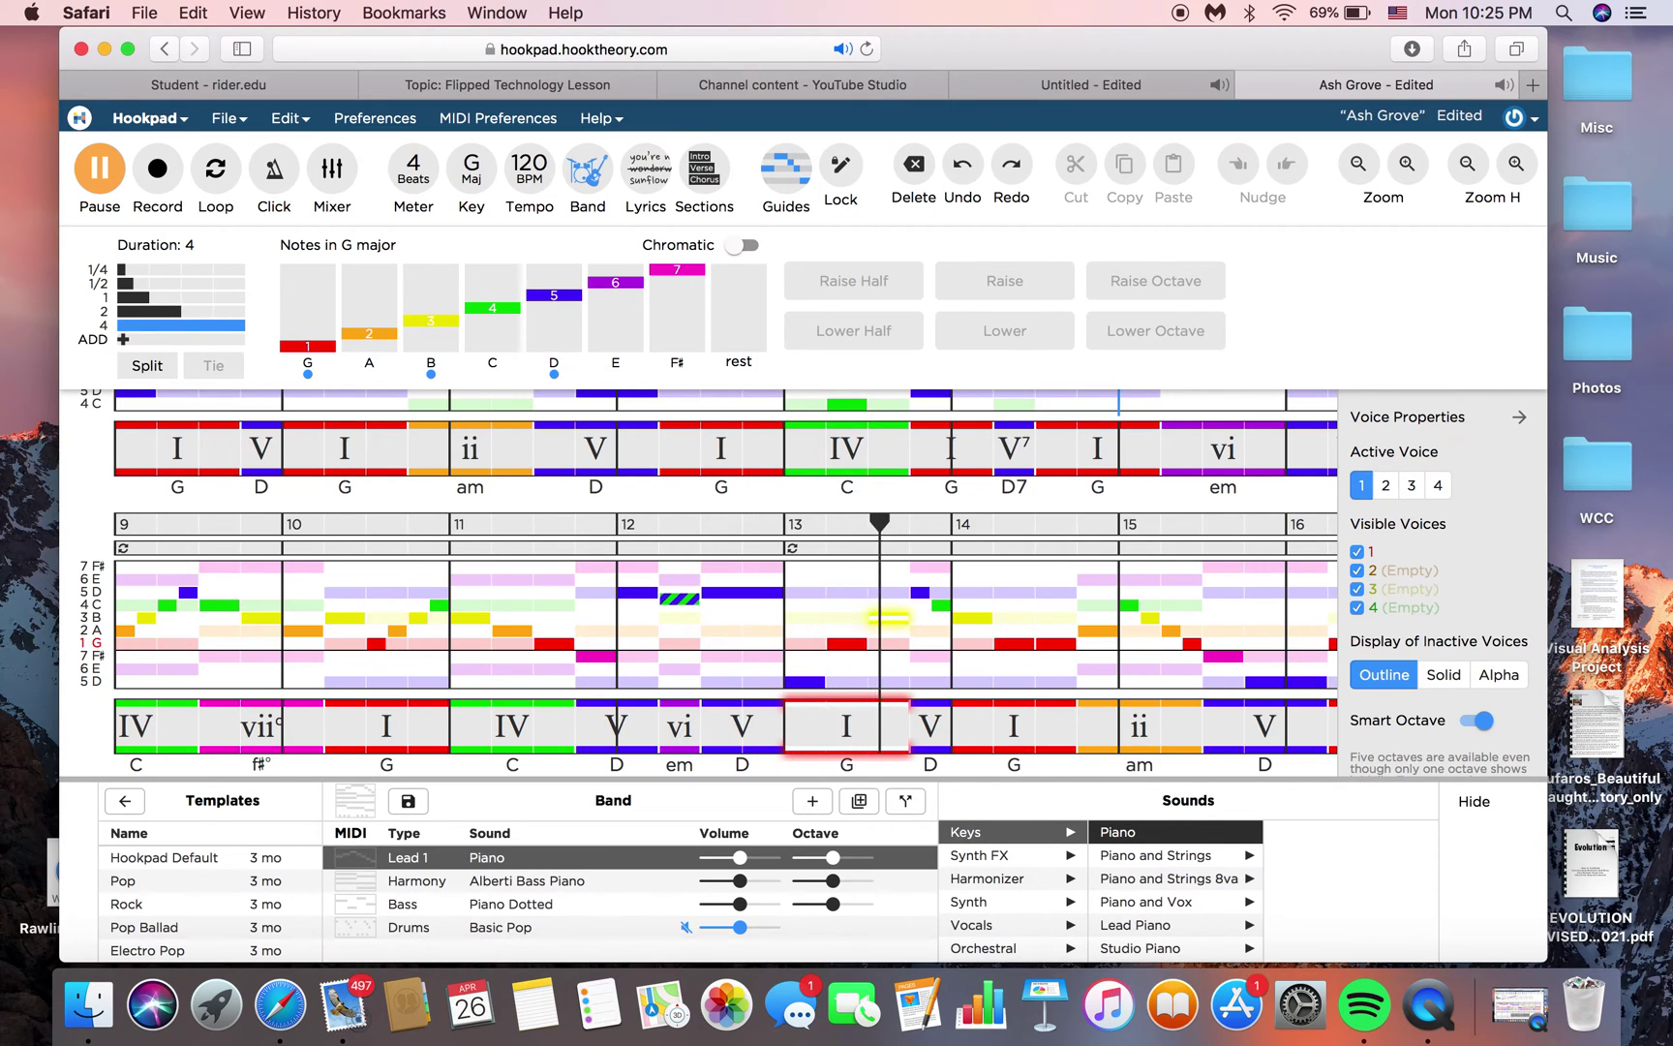
key("space")
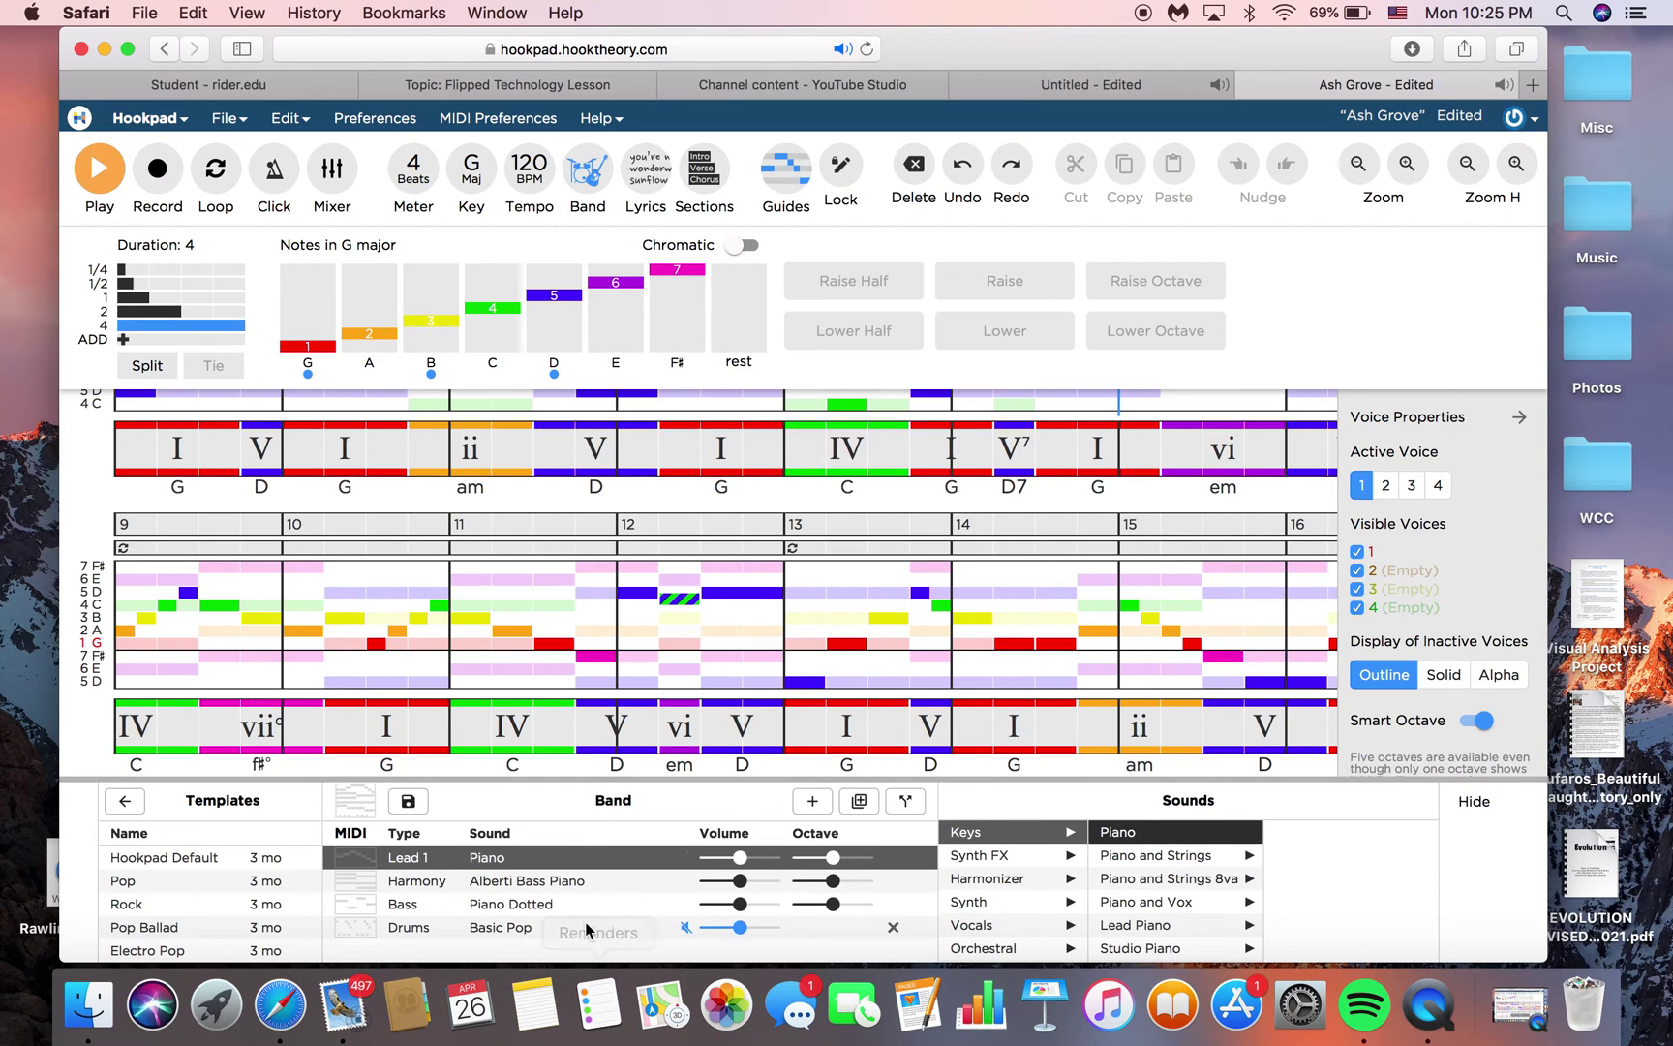
- Unmute the Drums, play Ash Grove from measure 11, and stop around measure 13
left_click(691, 931)
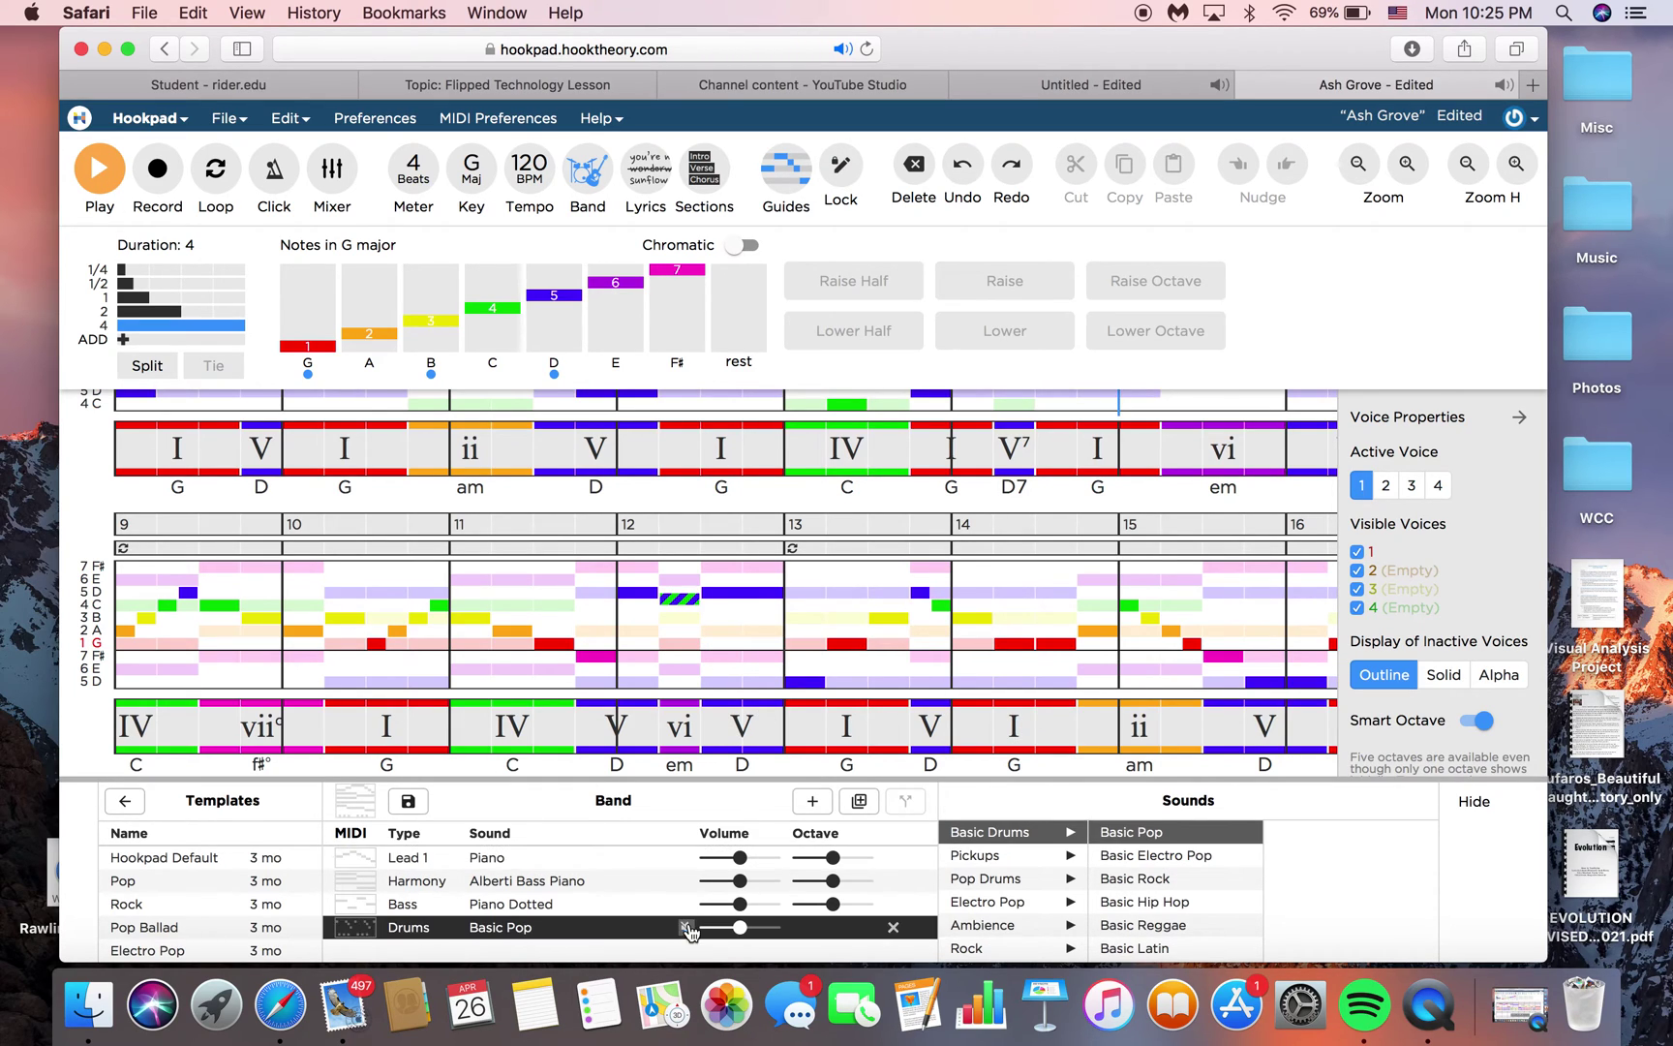
left_click(578, 521)
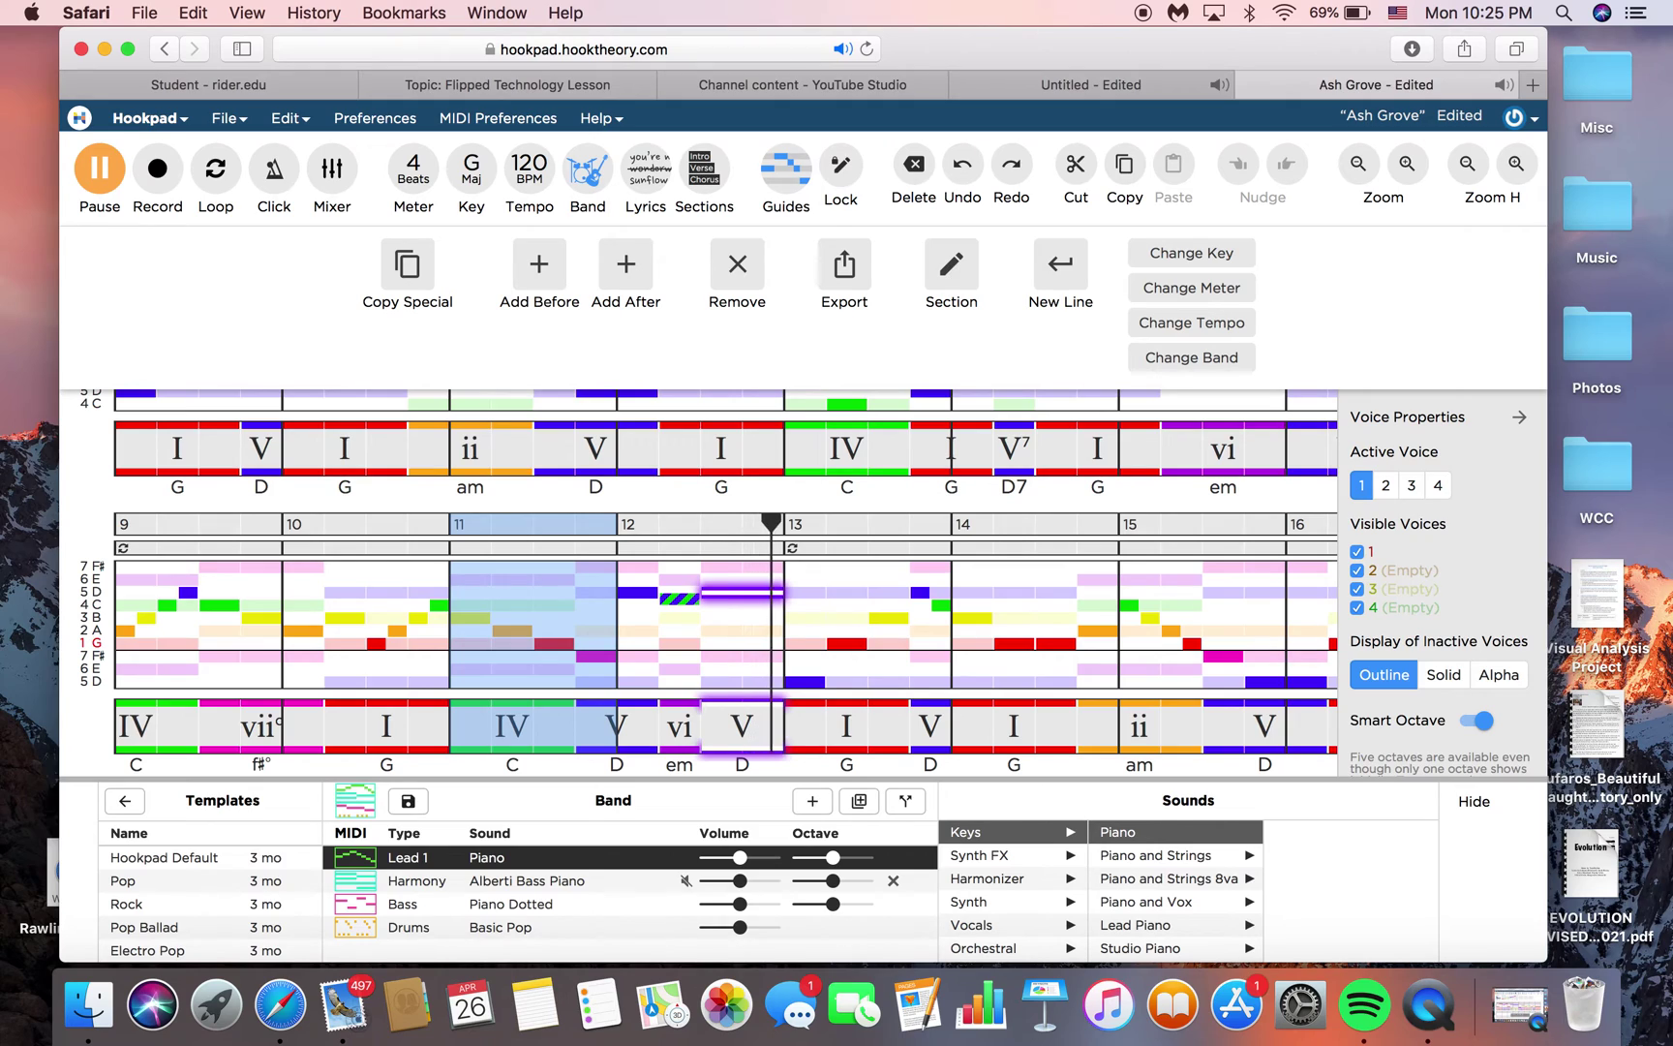
key("space")
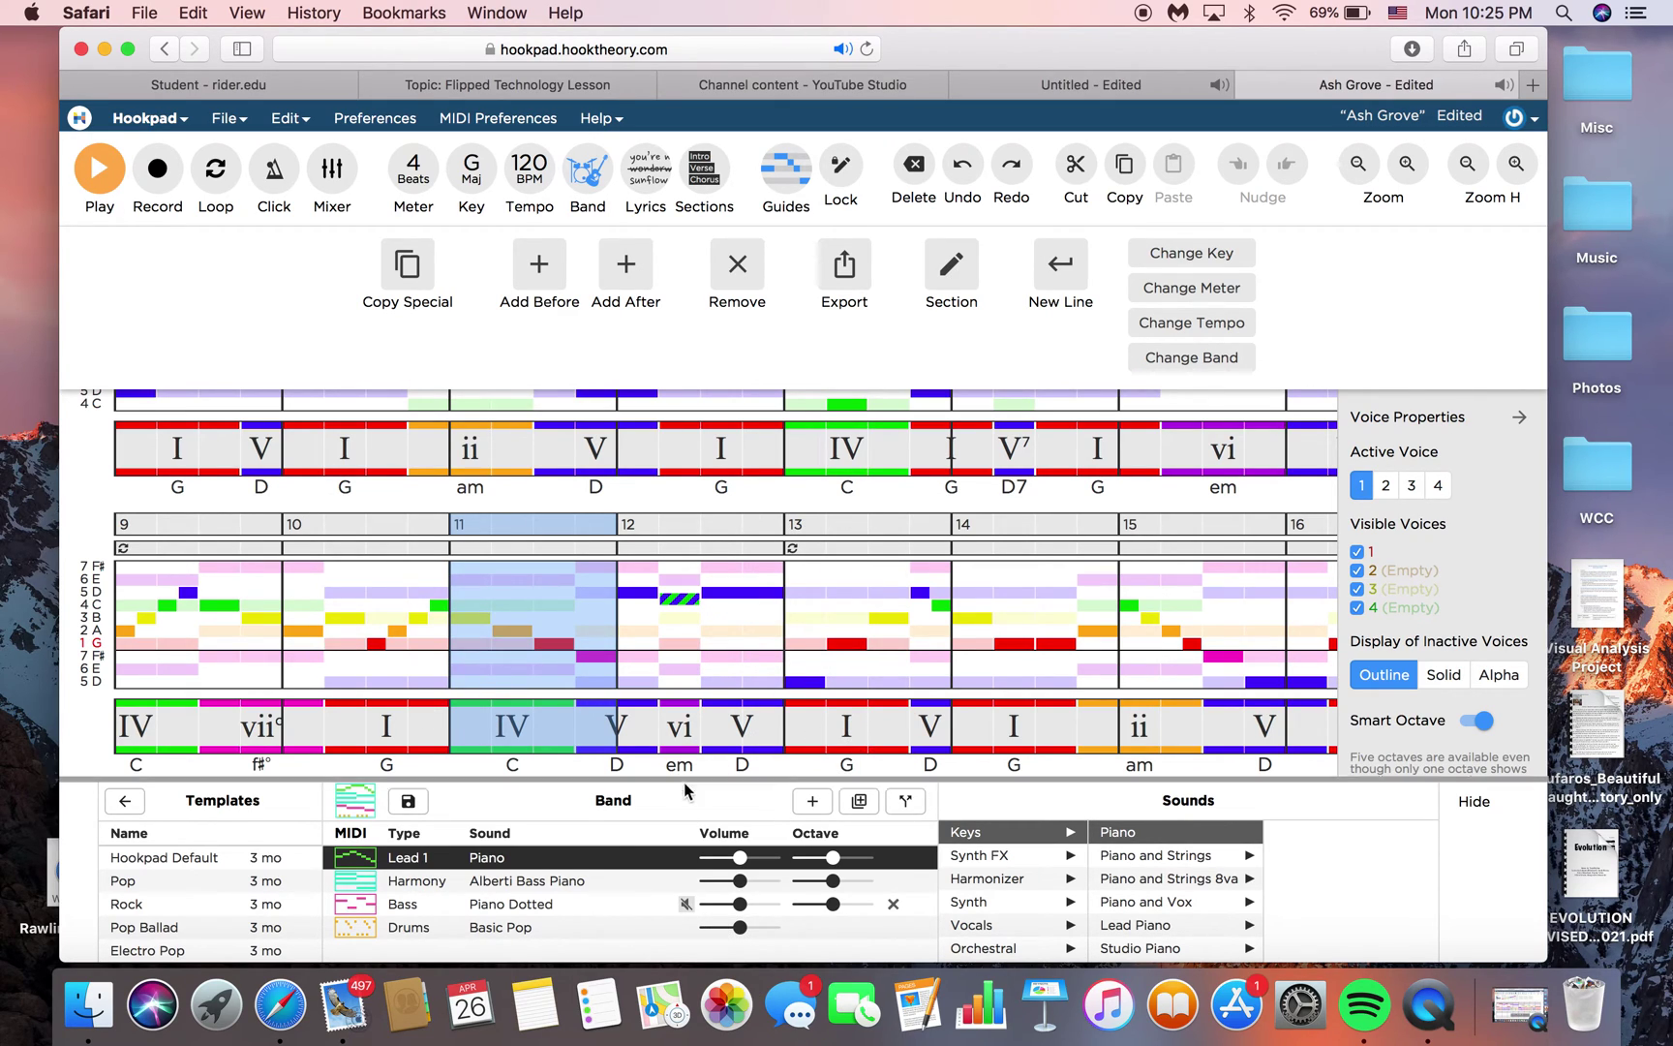
scroll(742, 451, "up", 5)
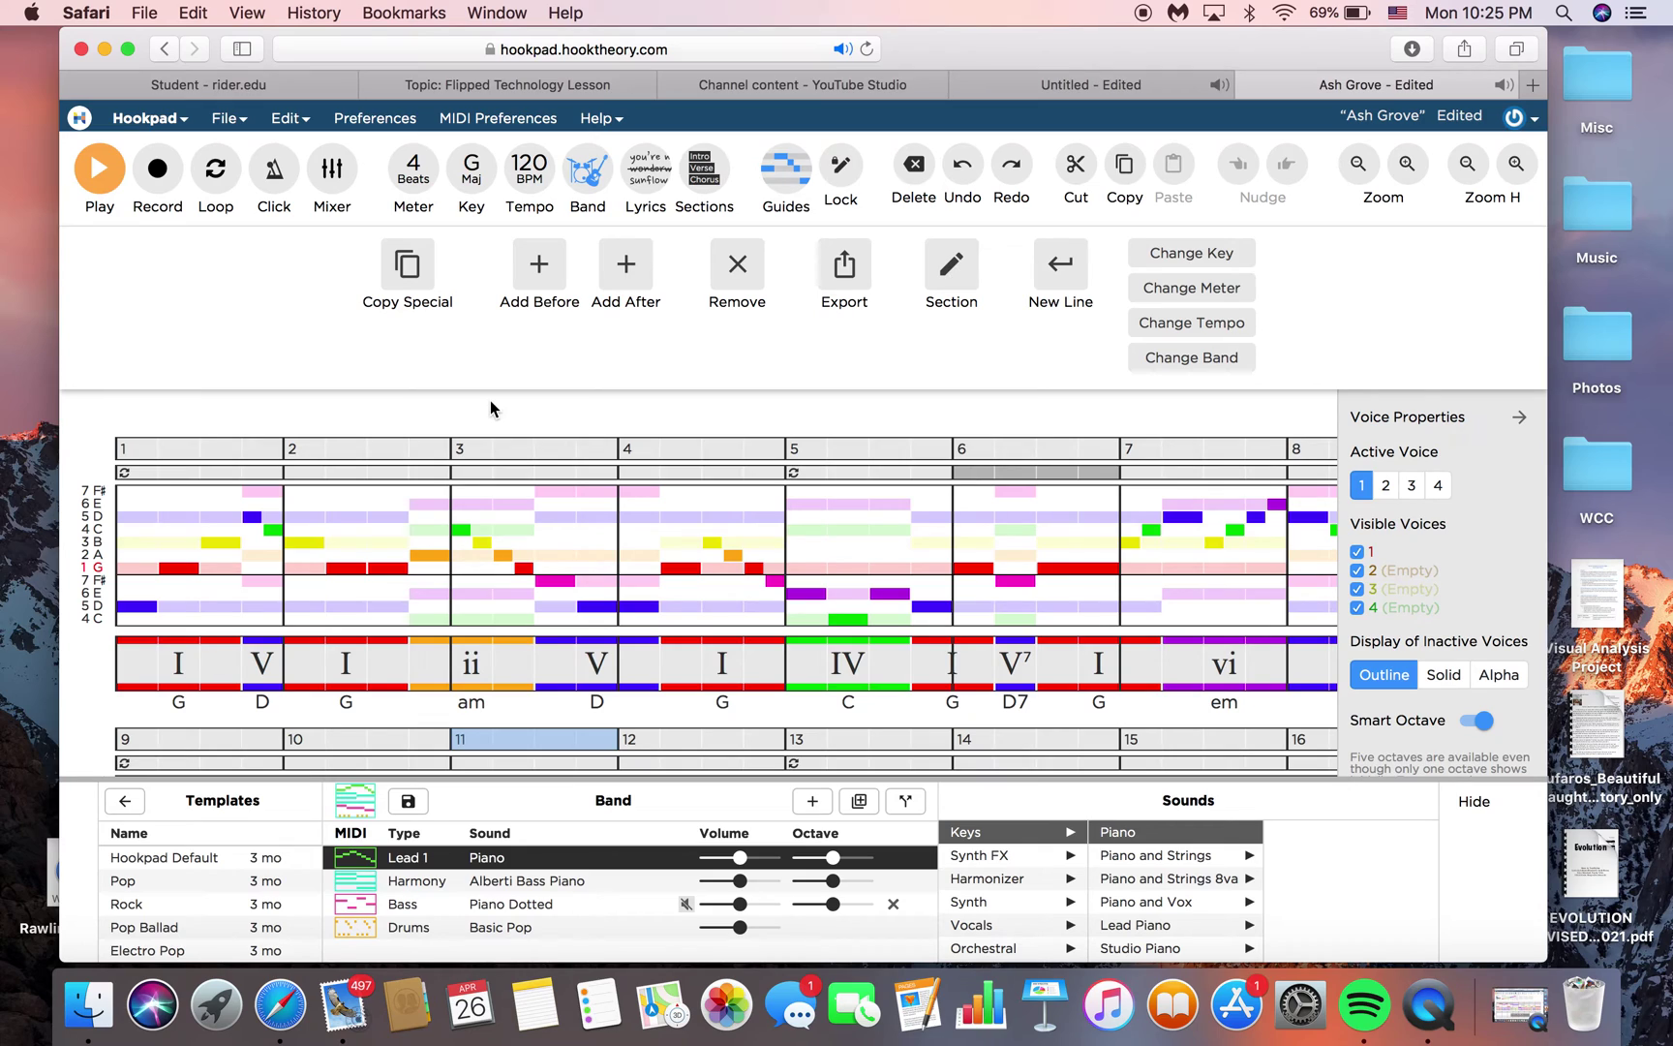
left_click(514, 527)
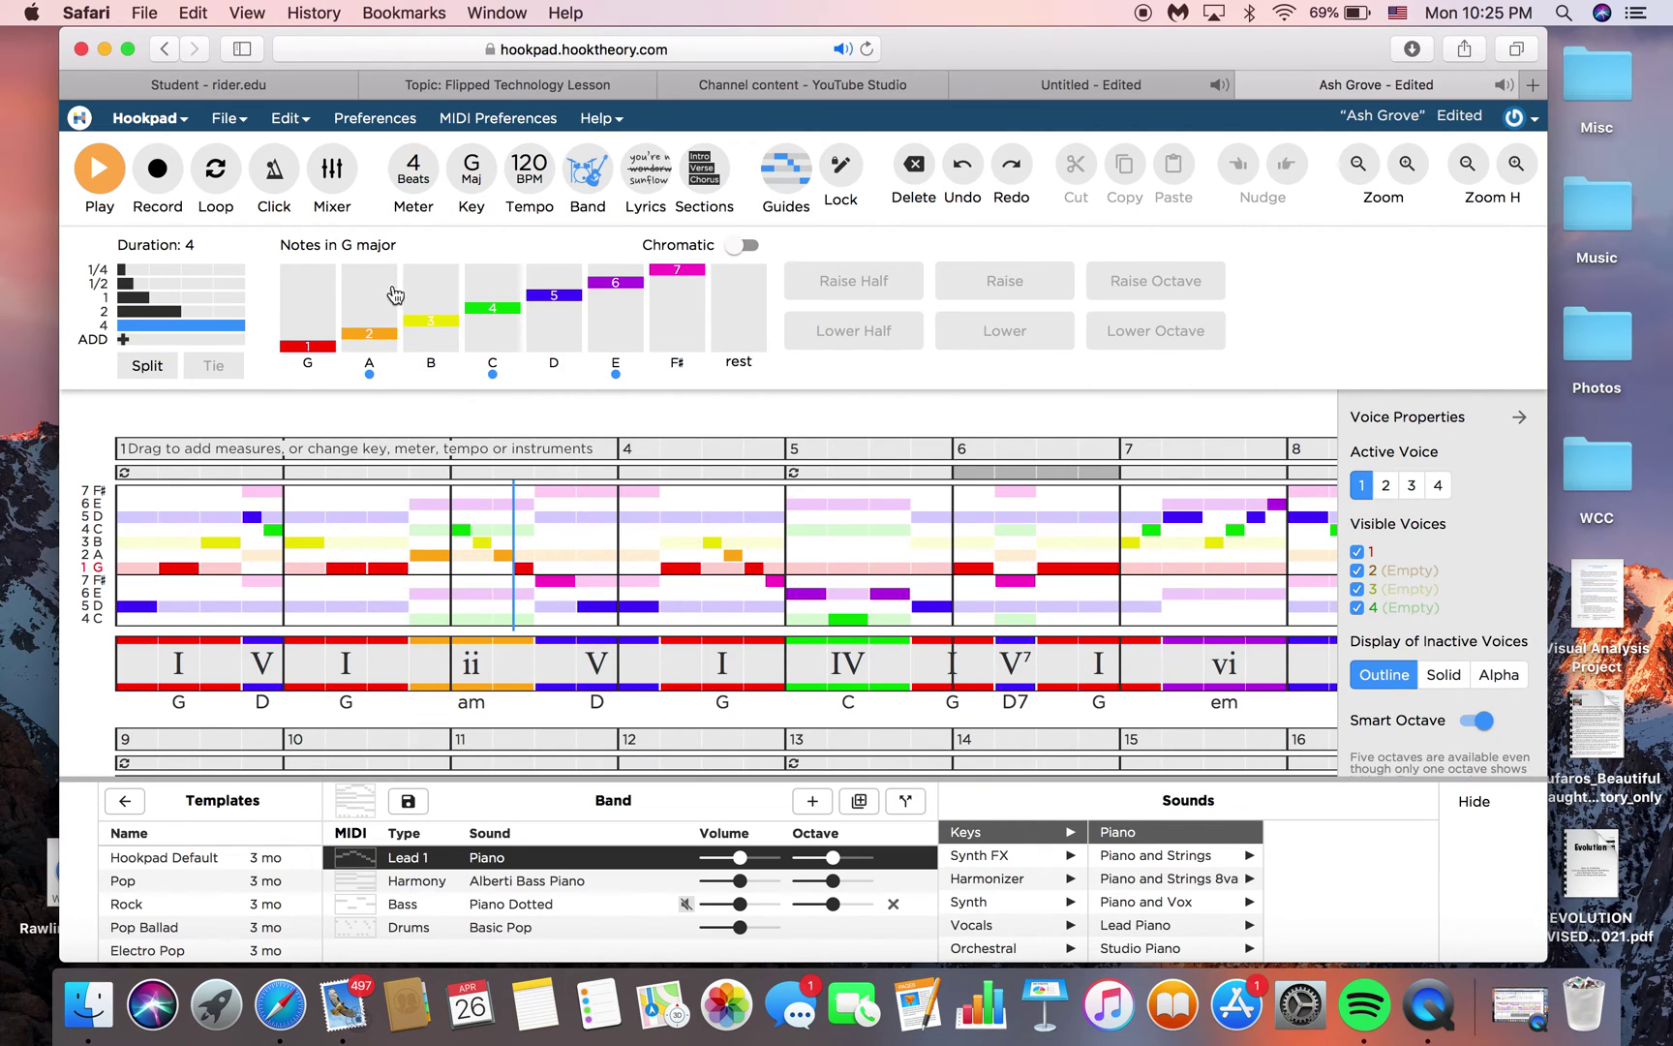
scroll(549, 600, "down", 2)
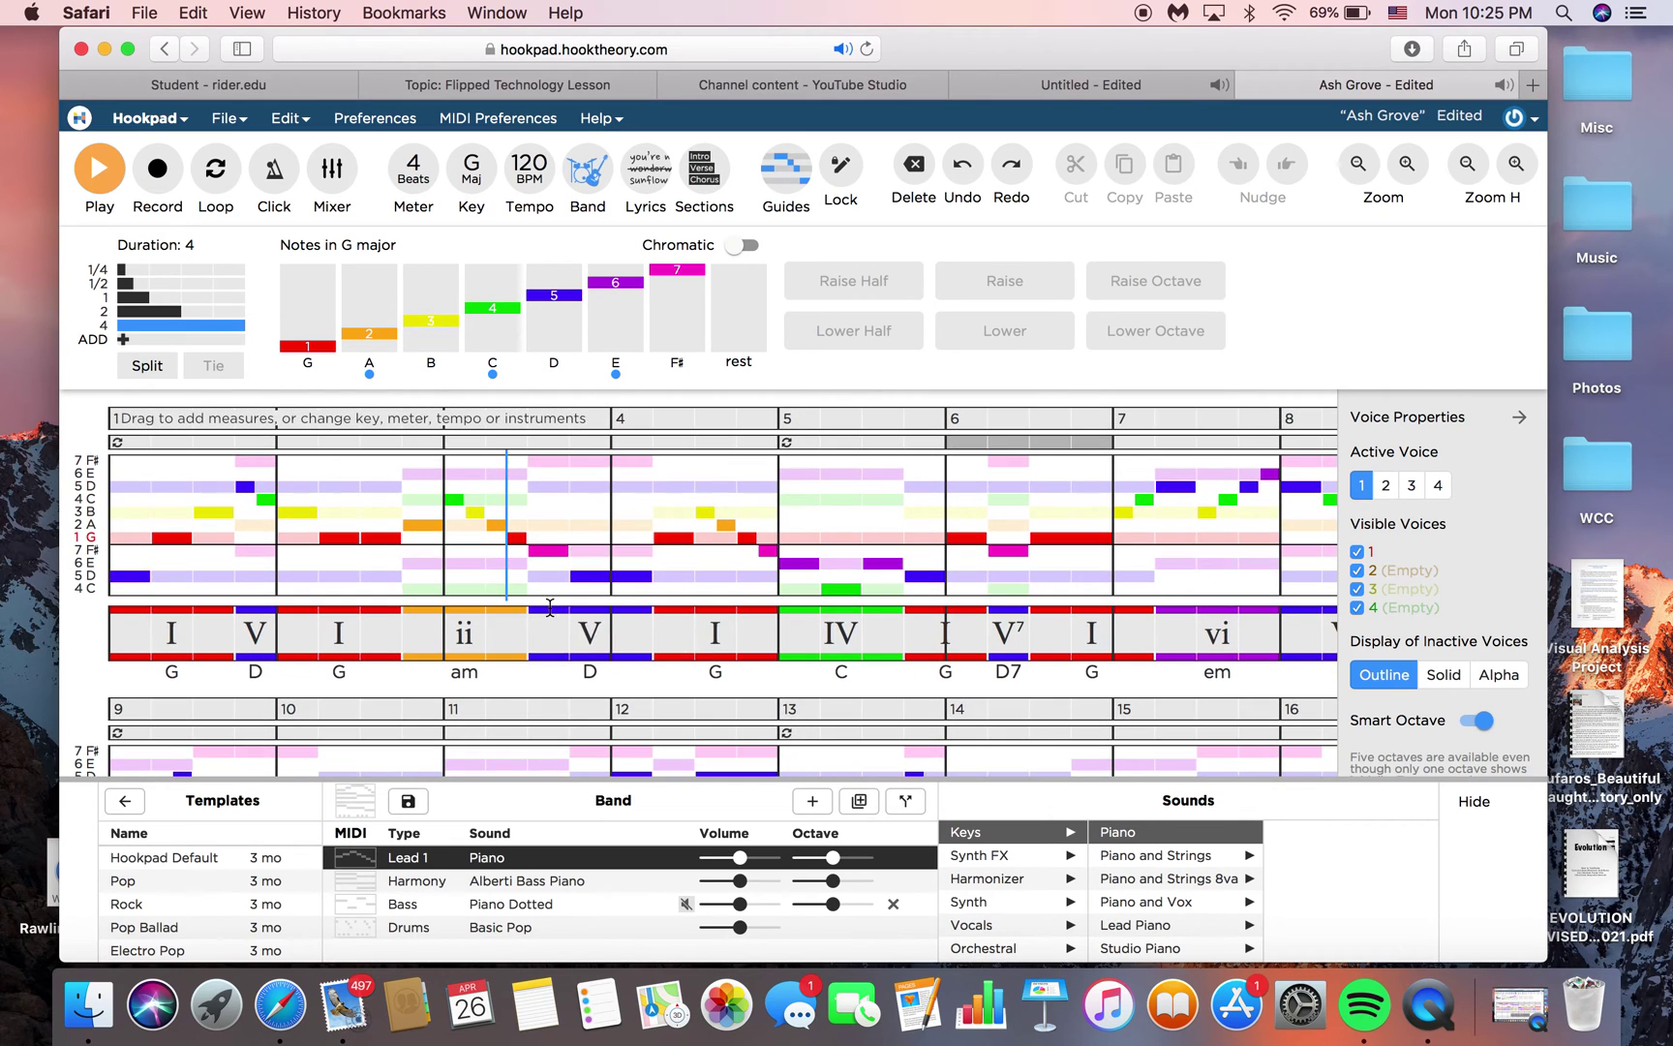
scroll(548, 607, "down", 3)
scroll(549, 607, "up", 4)
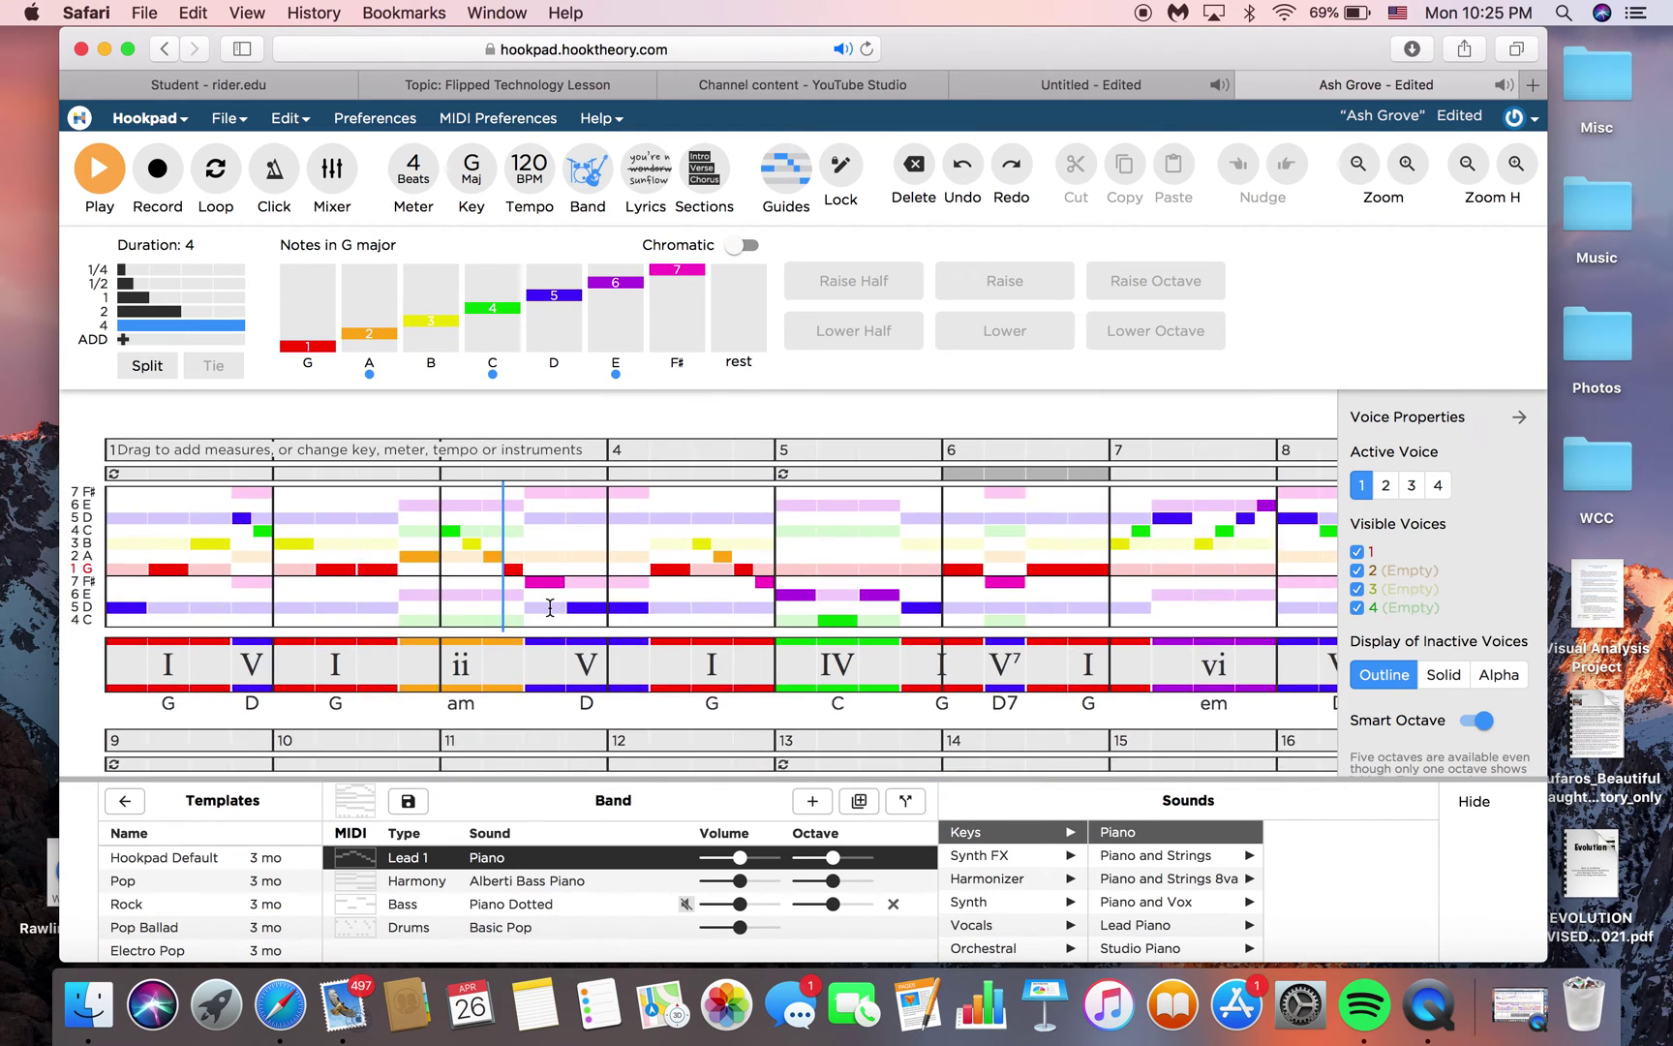
scroll(549, 607, "left", 1)
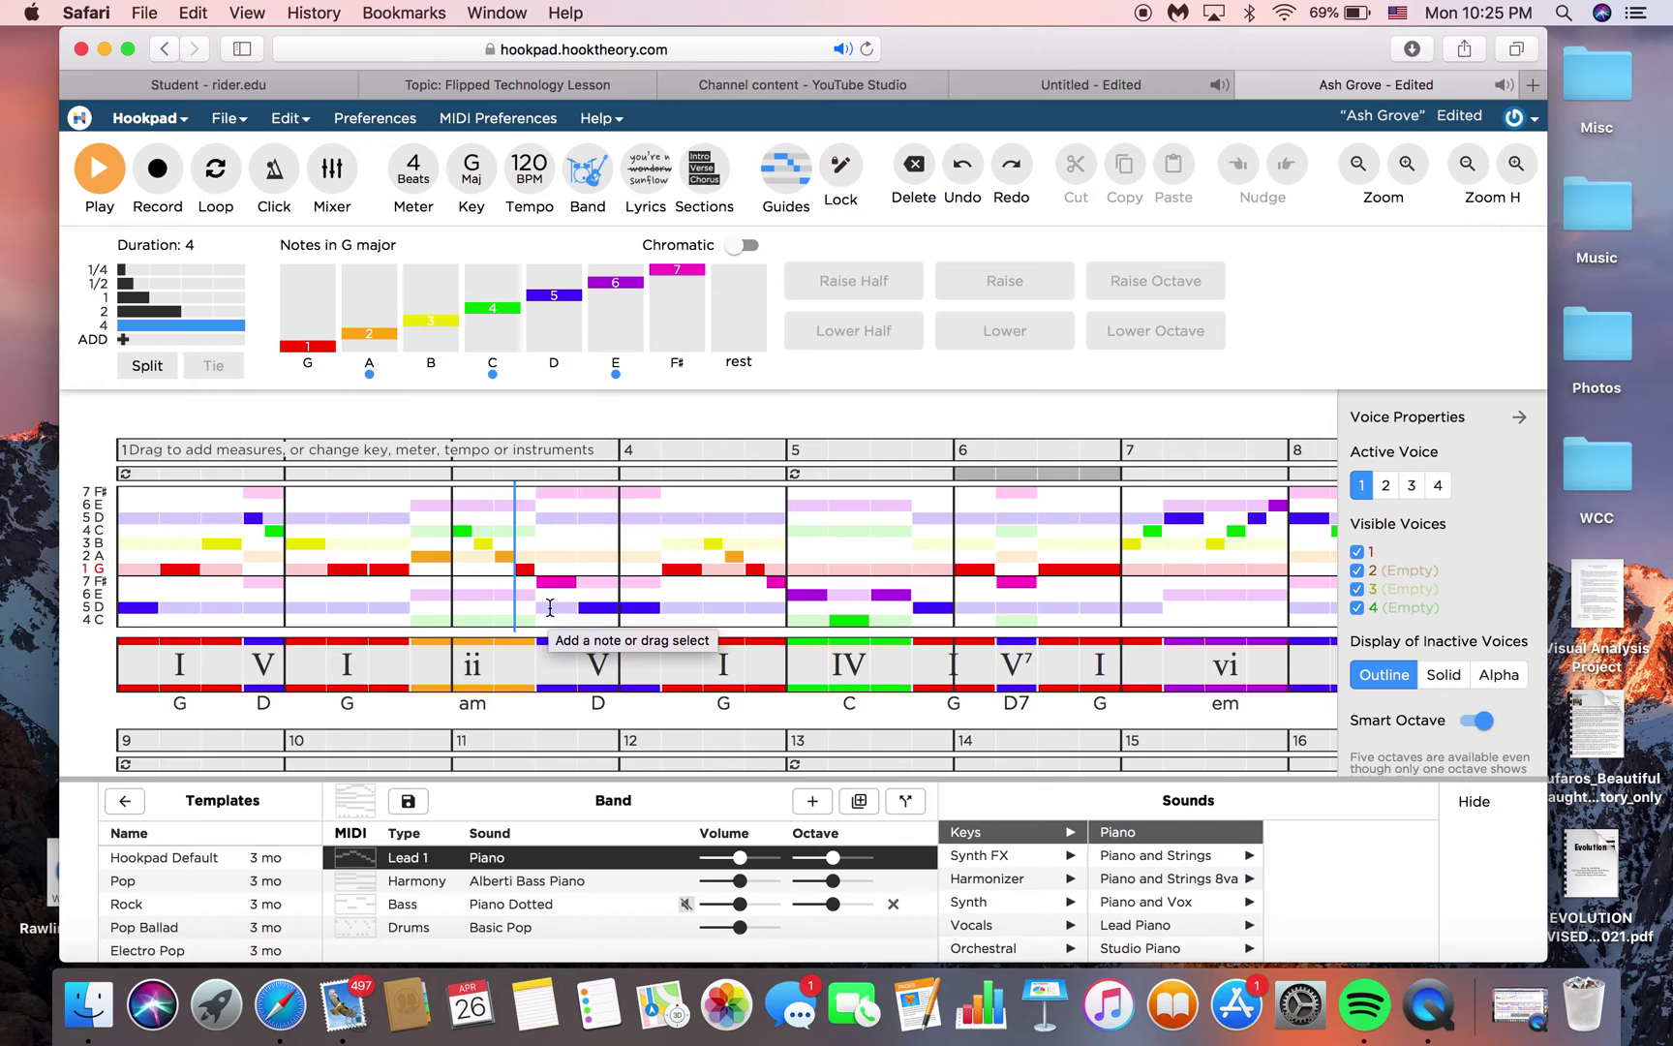
scroll(549, 607, "down", 2)
scroll(549, 607, "right", 1)
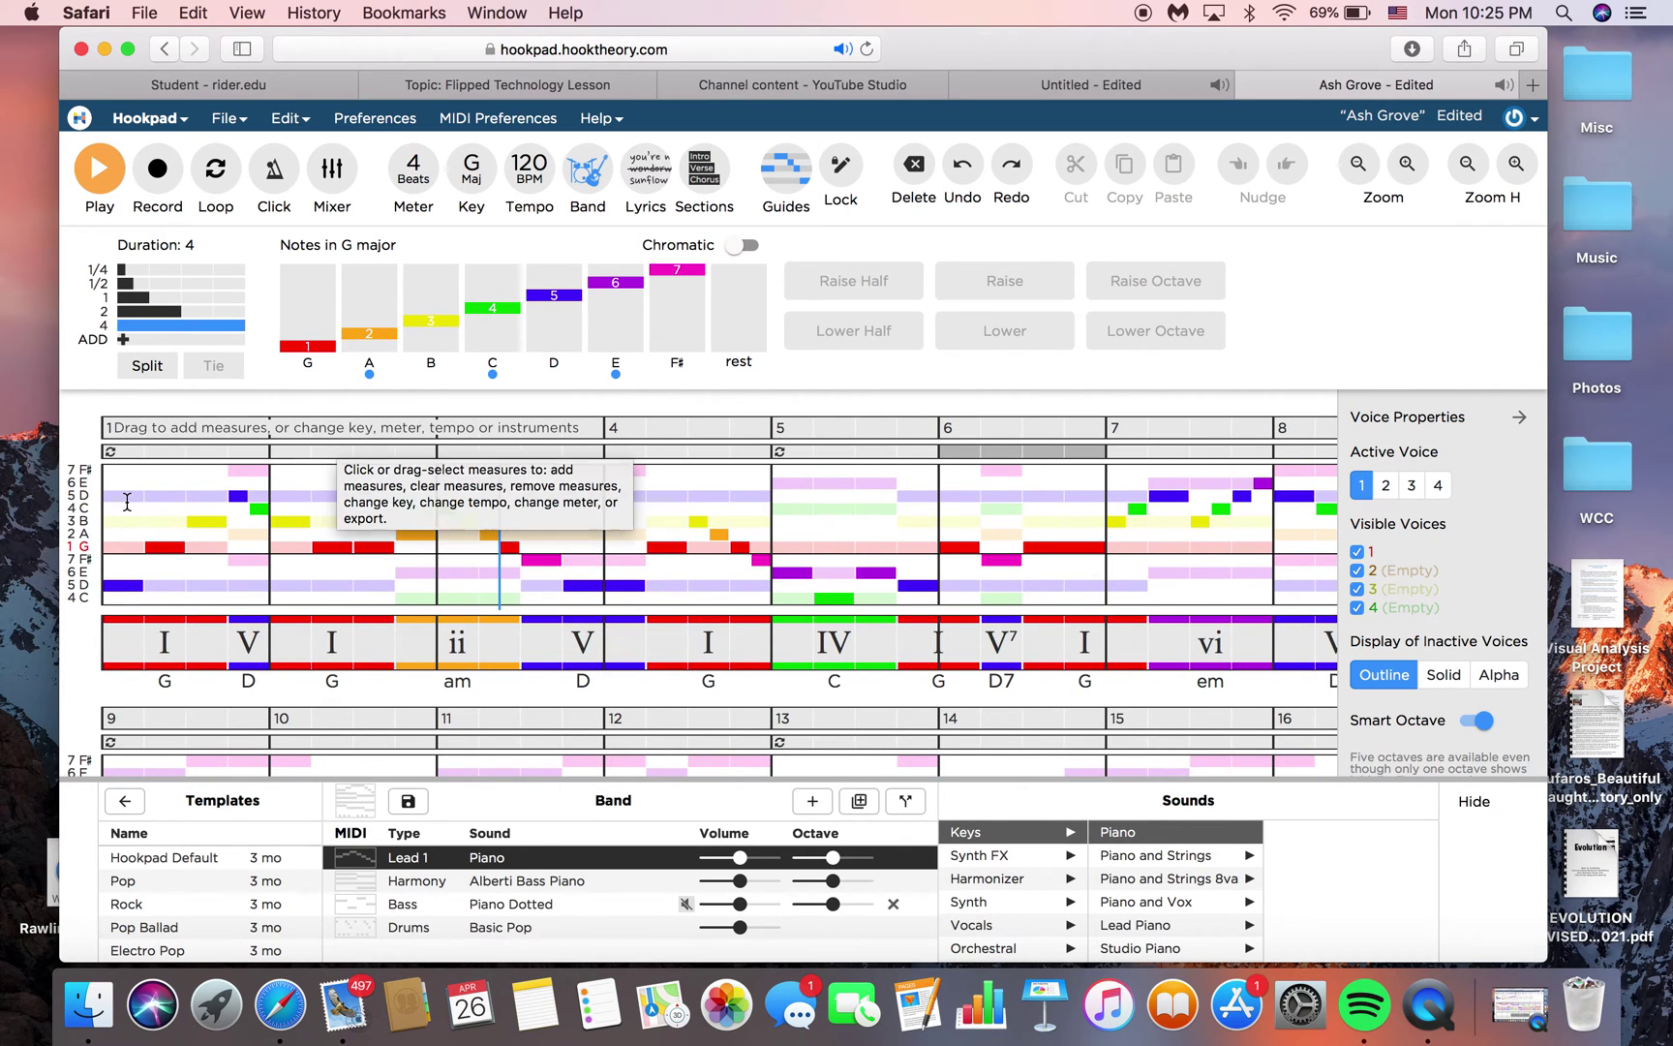
scroll(866, 535, "down", 5)
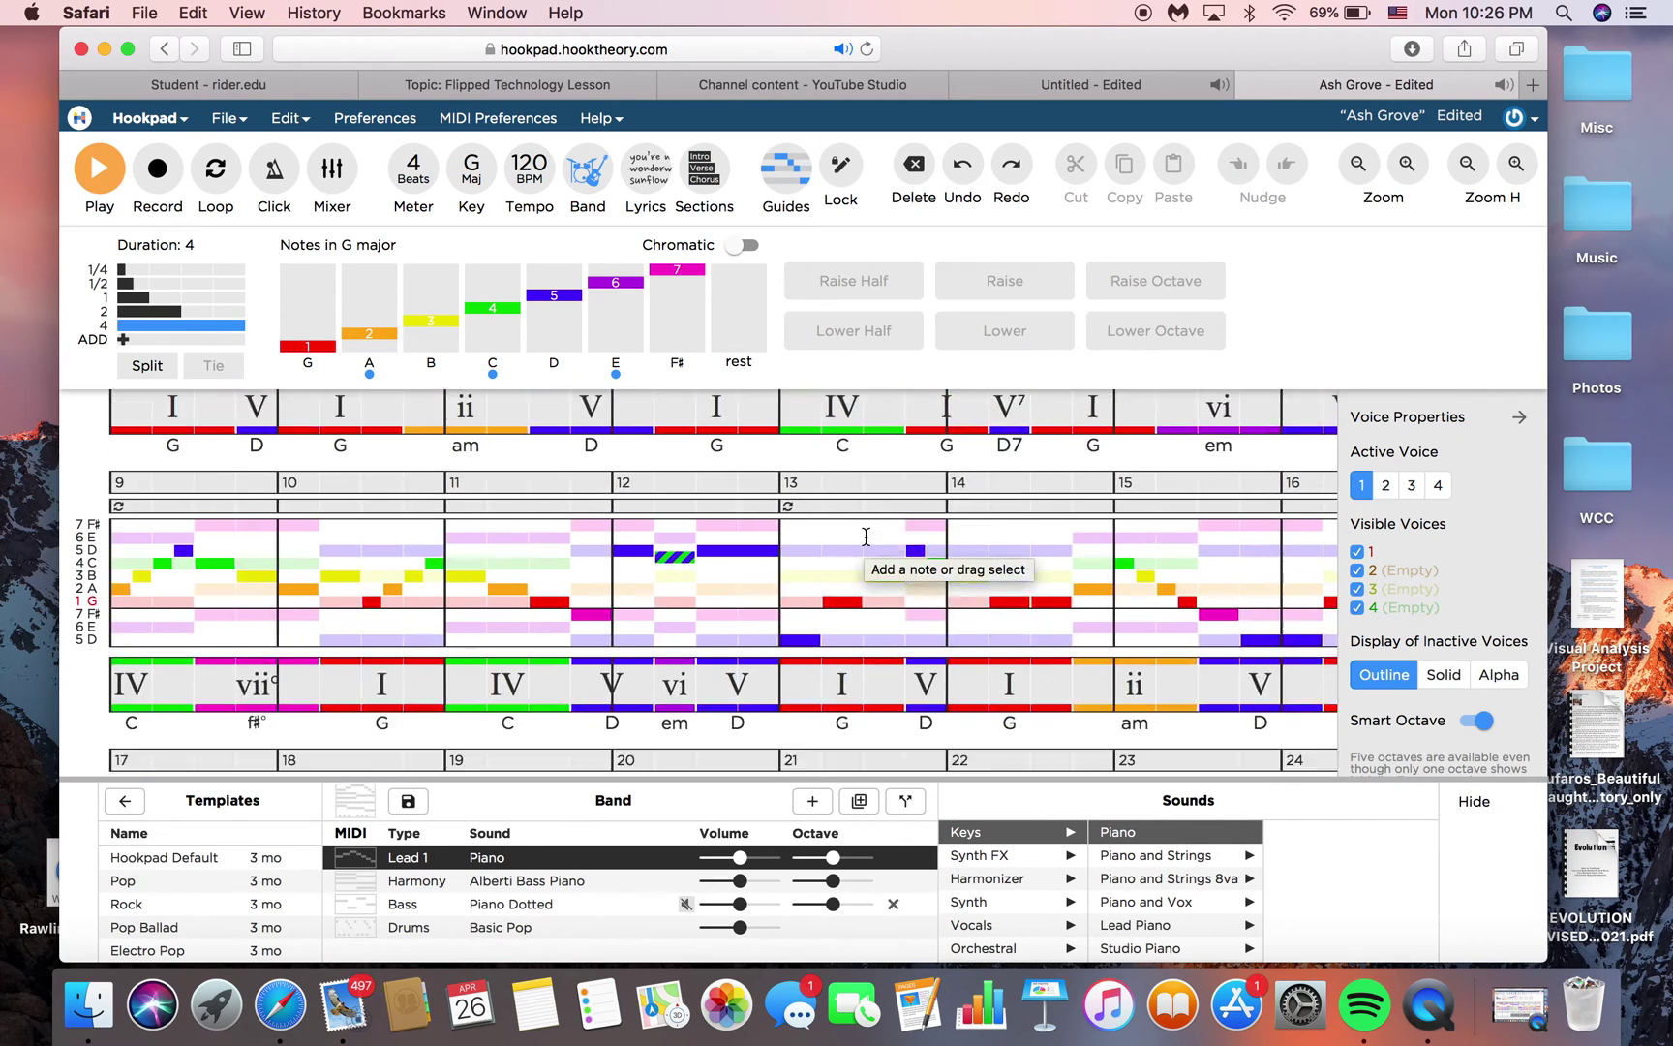
scroll(867, 535, "up", 5)
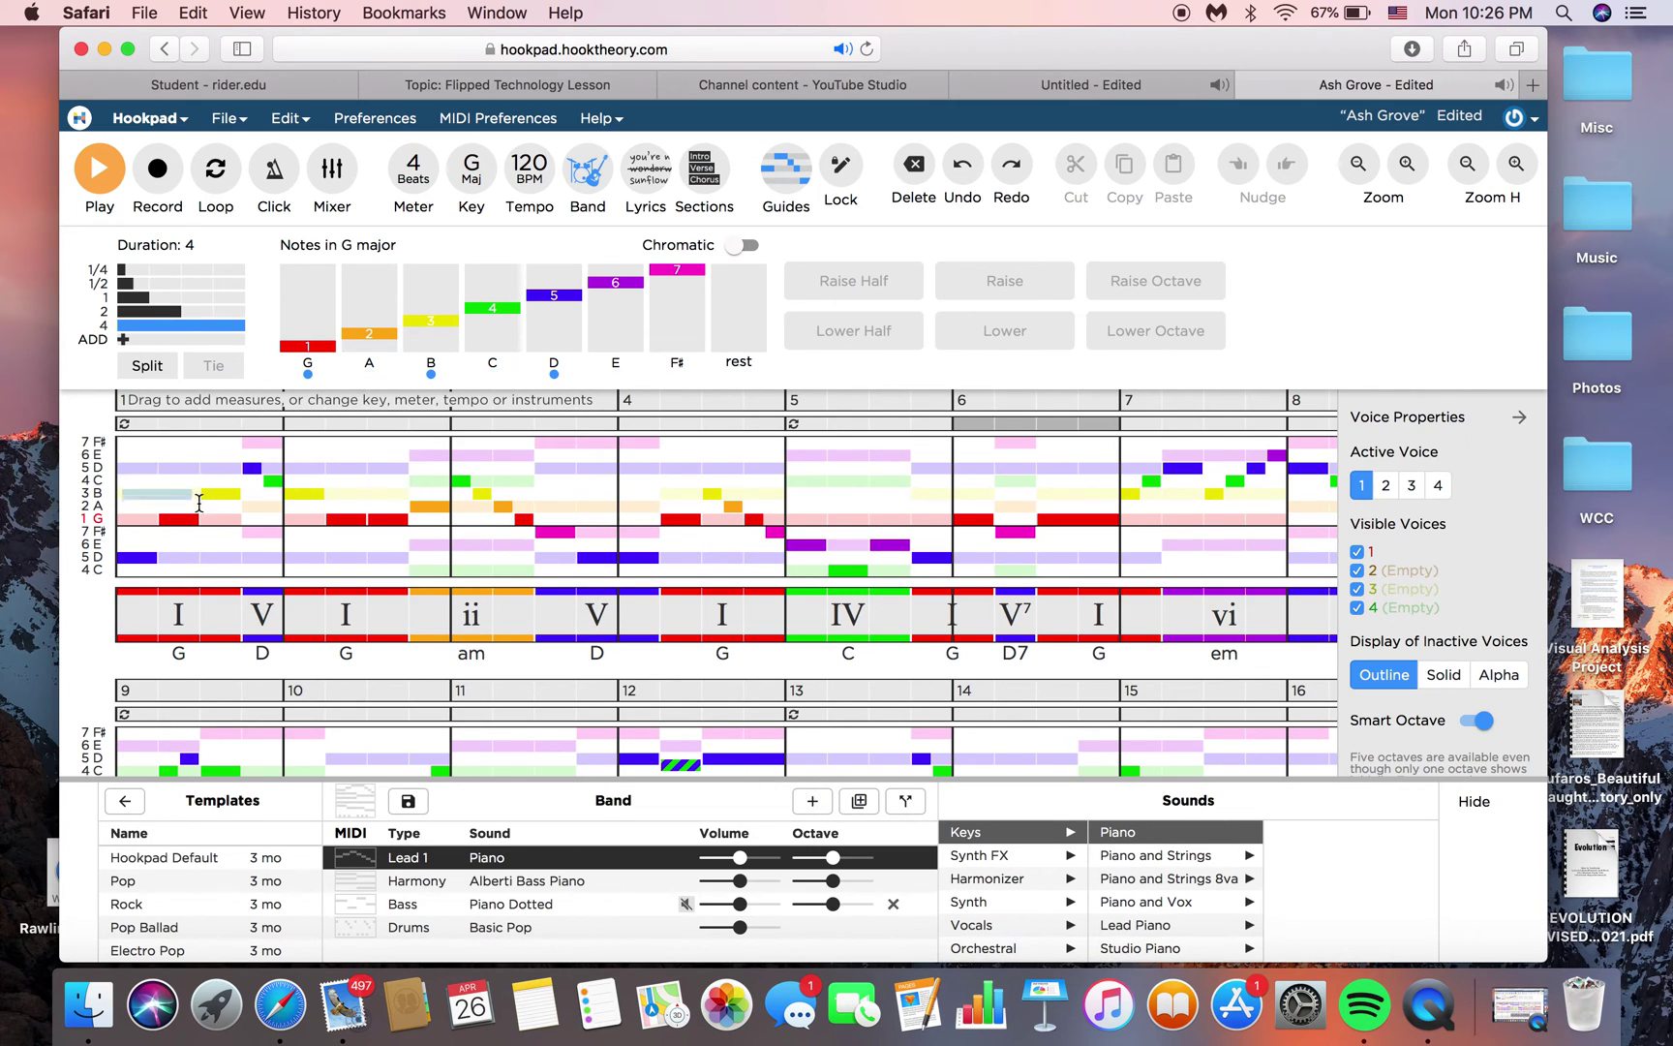
left_click_drag(242, 484, 112, 571)
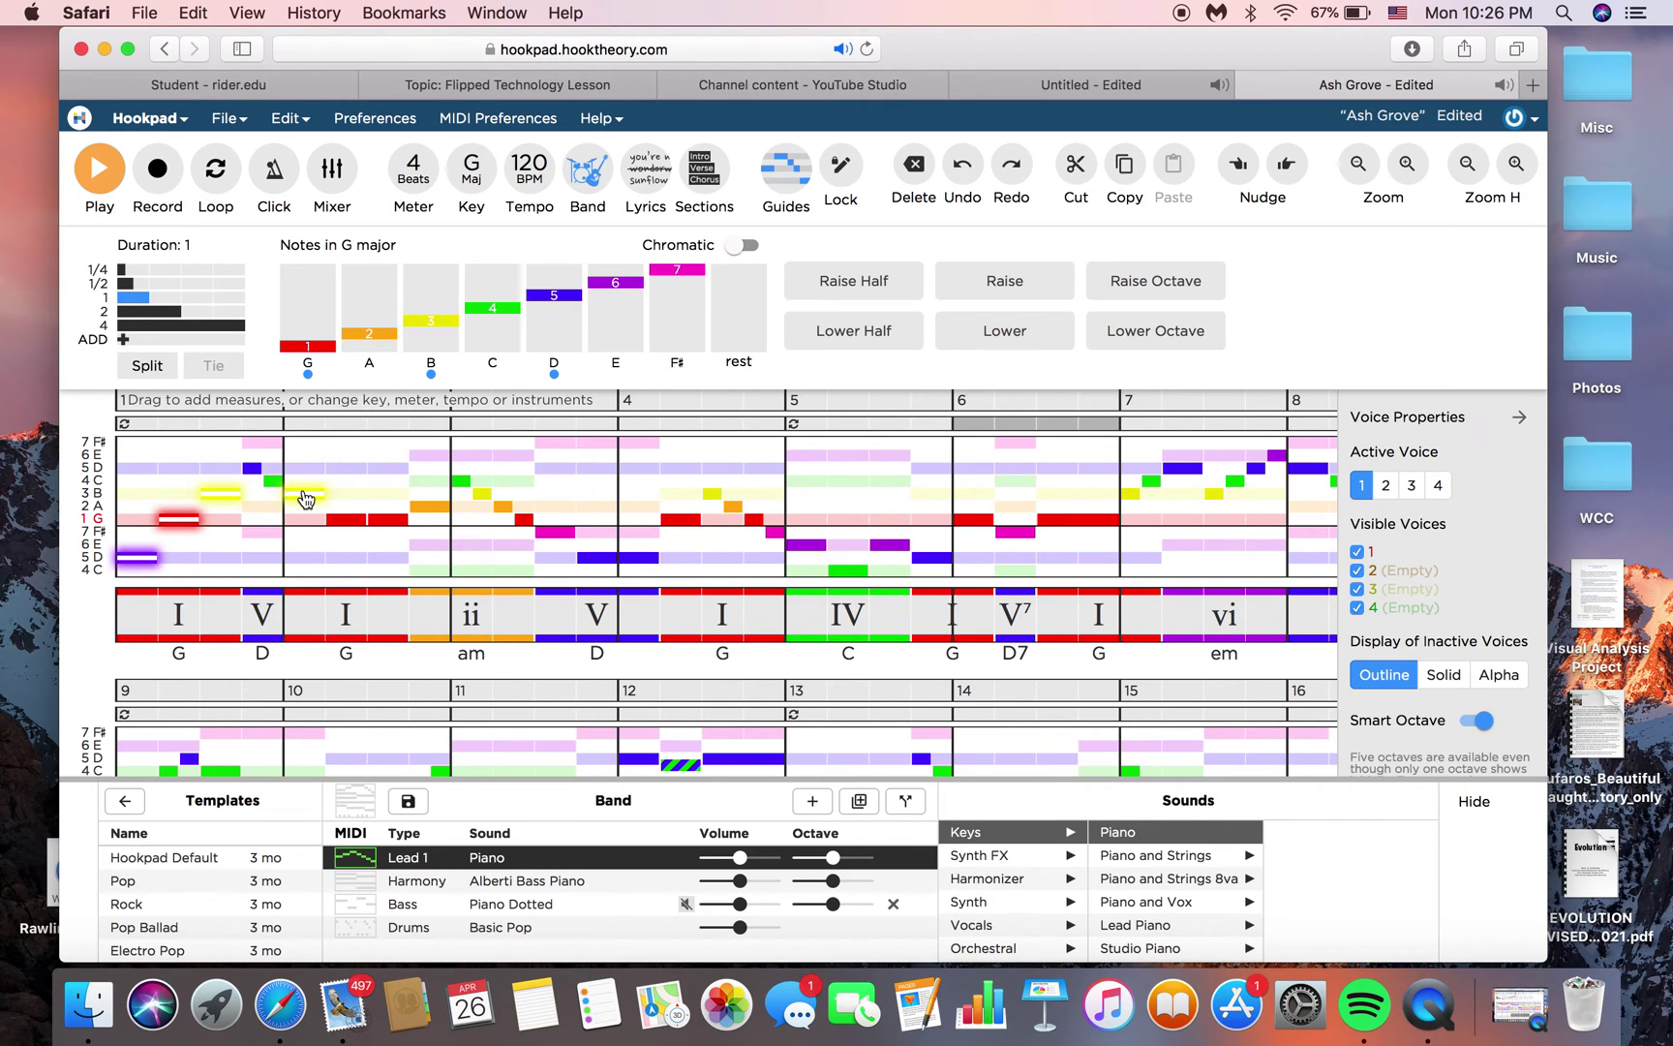
key("Down")
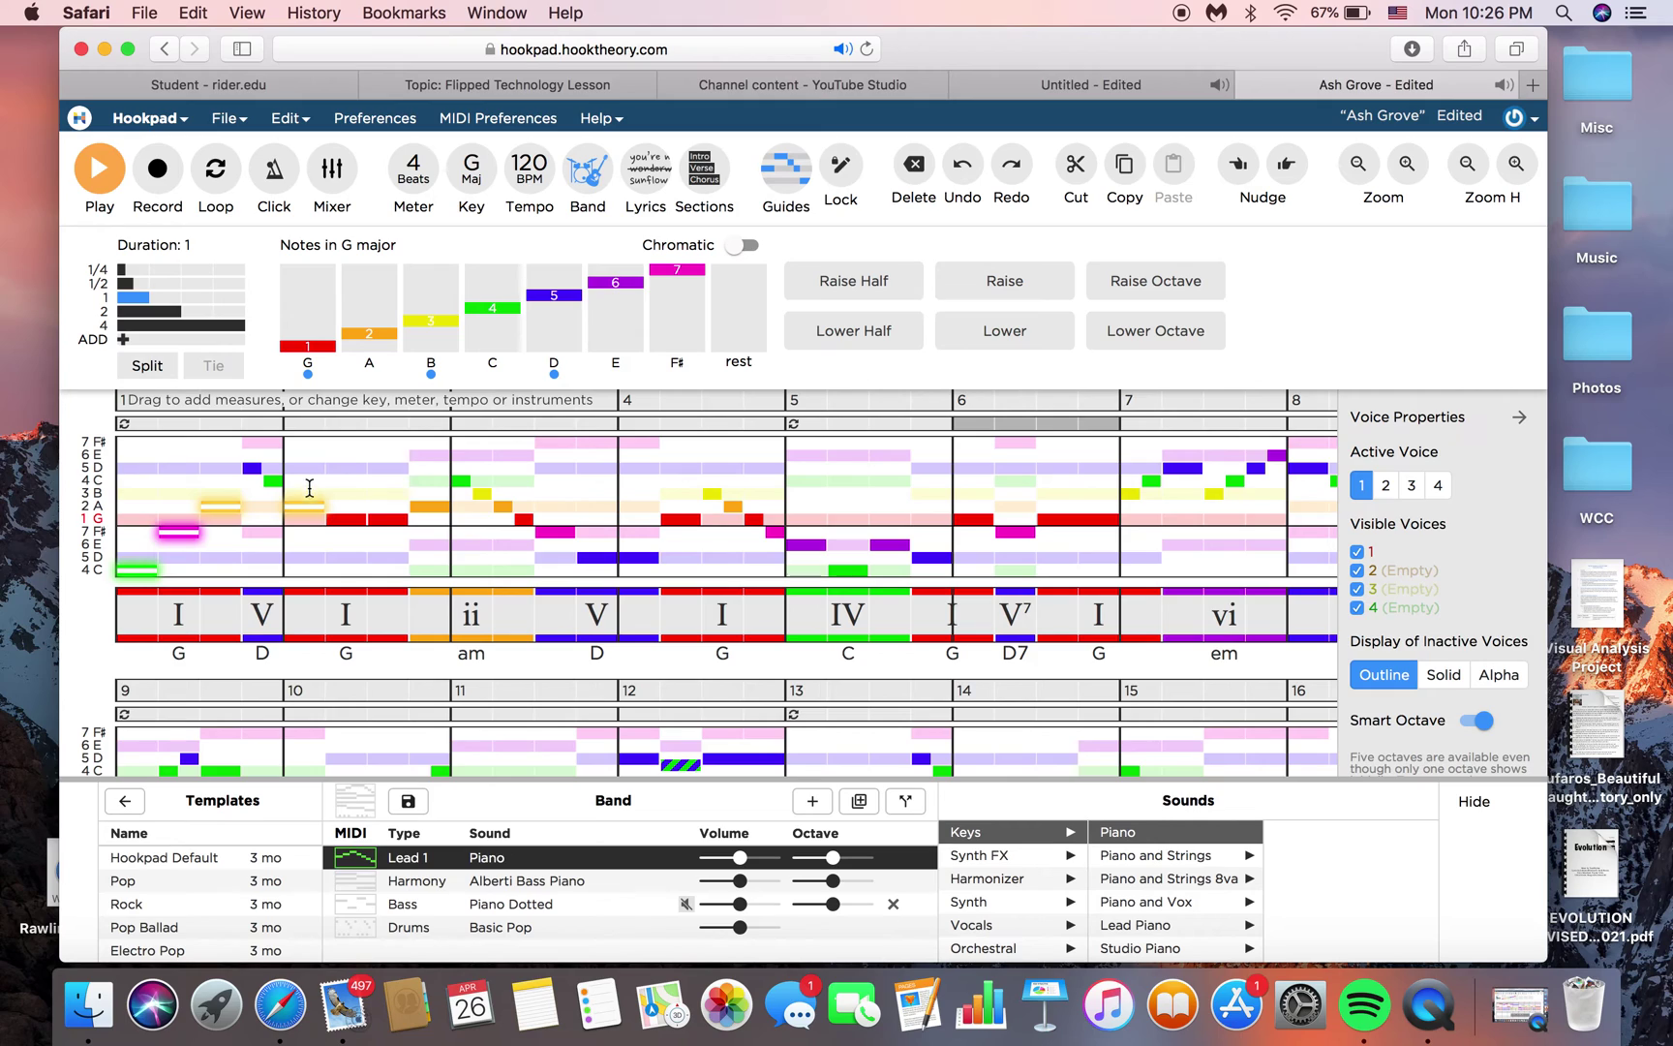
key("Up")
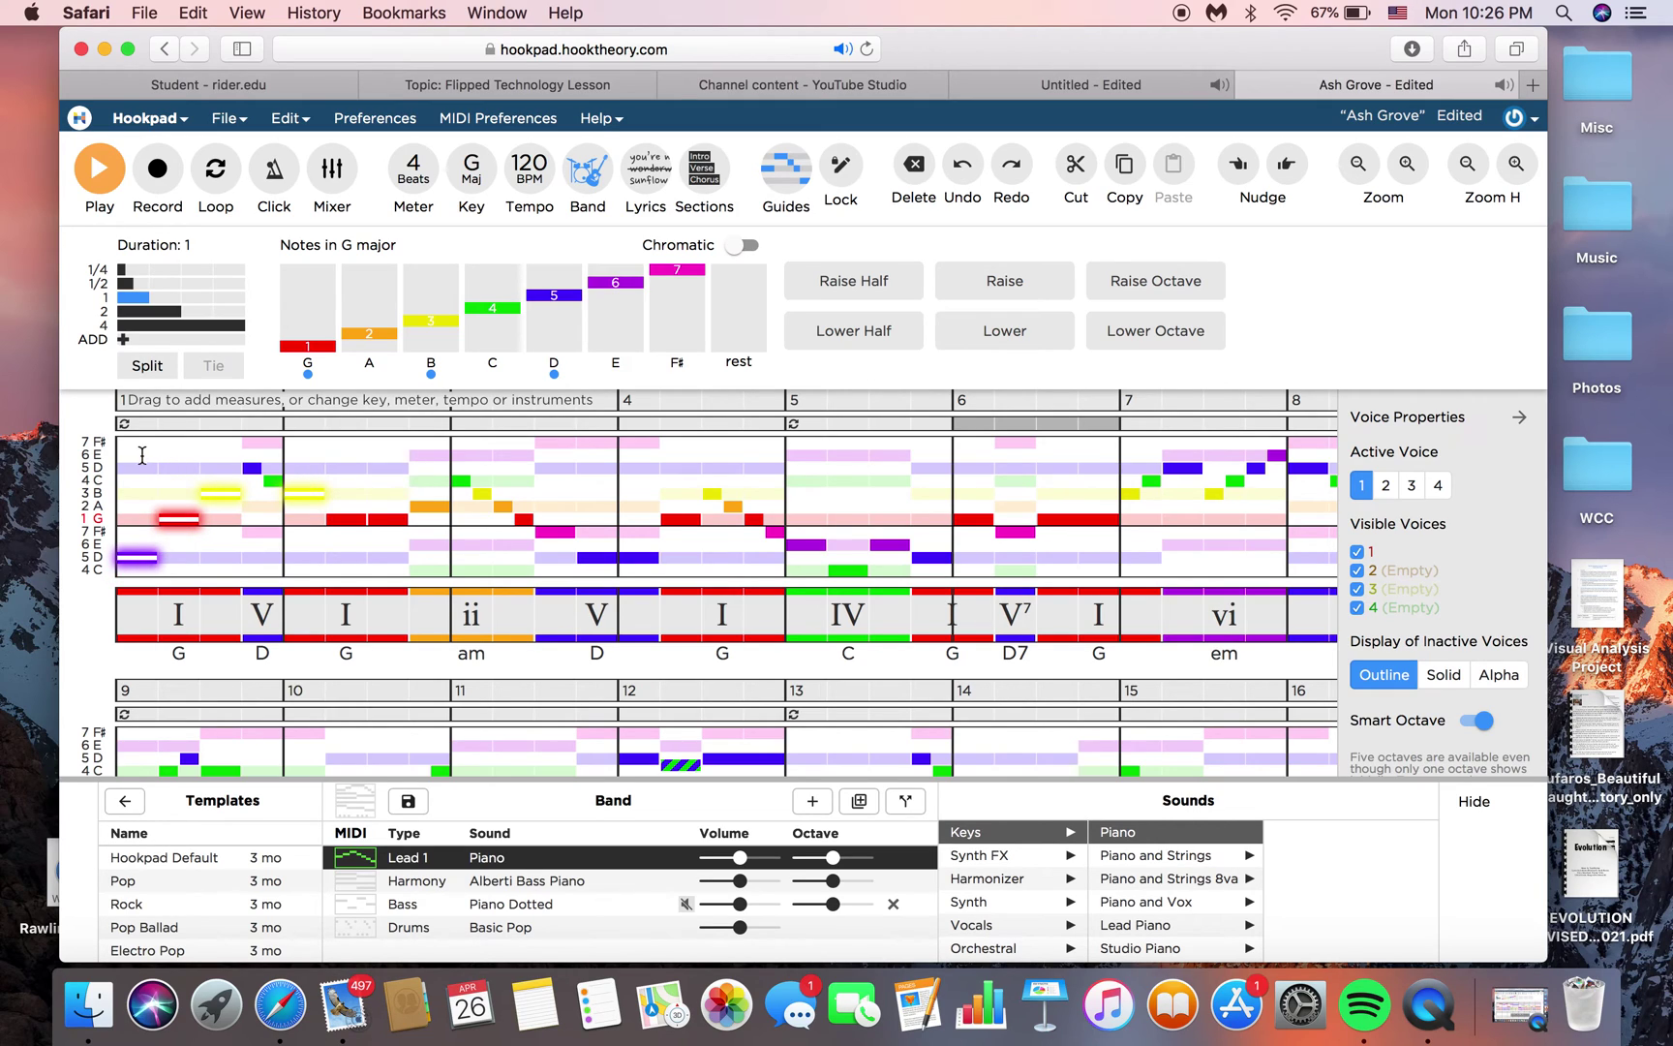
key("Escape")
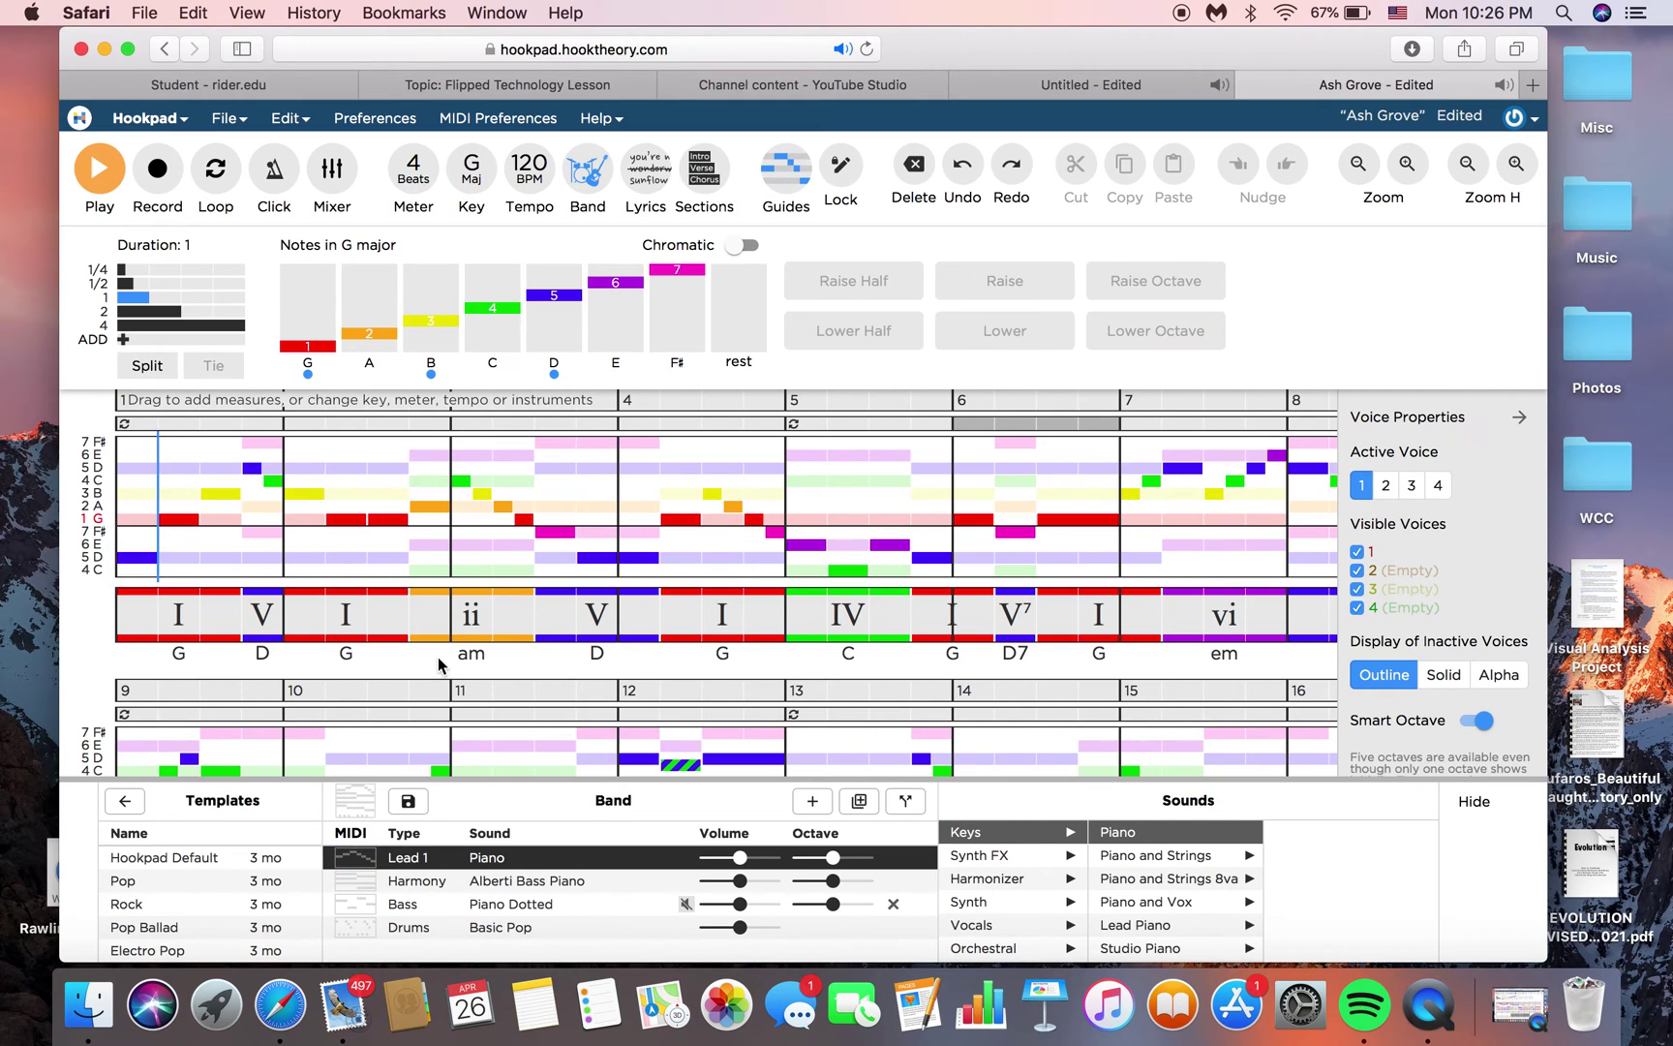
scroll(438, 656, "down", 3)
scroll(438, 656, "up", 4)
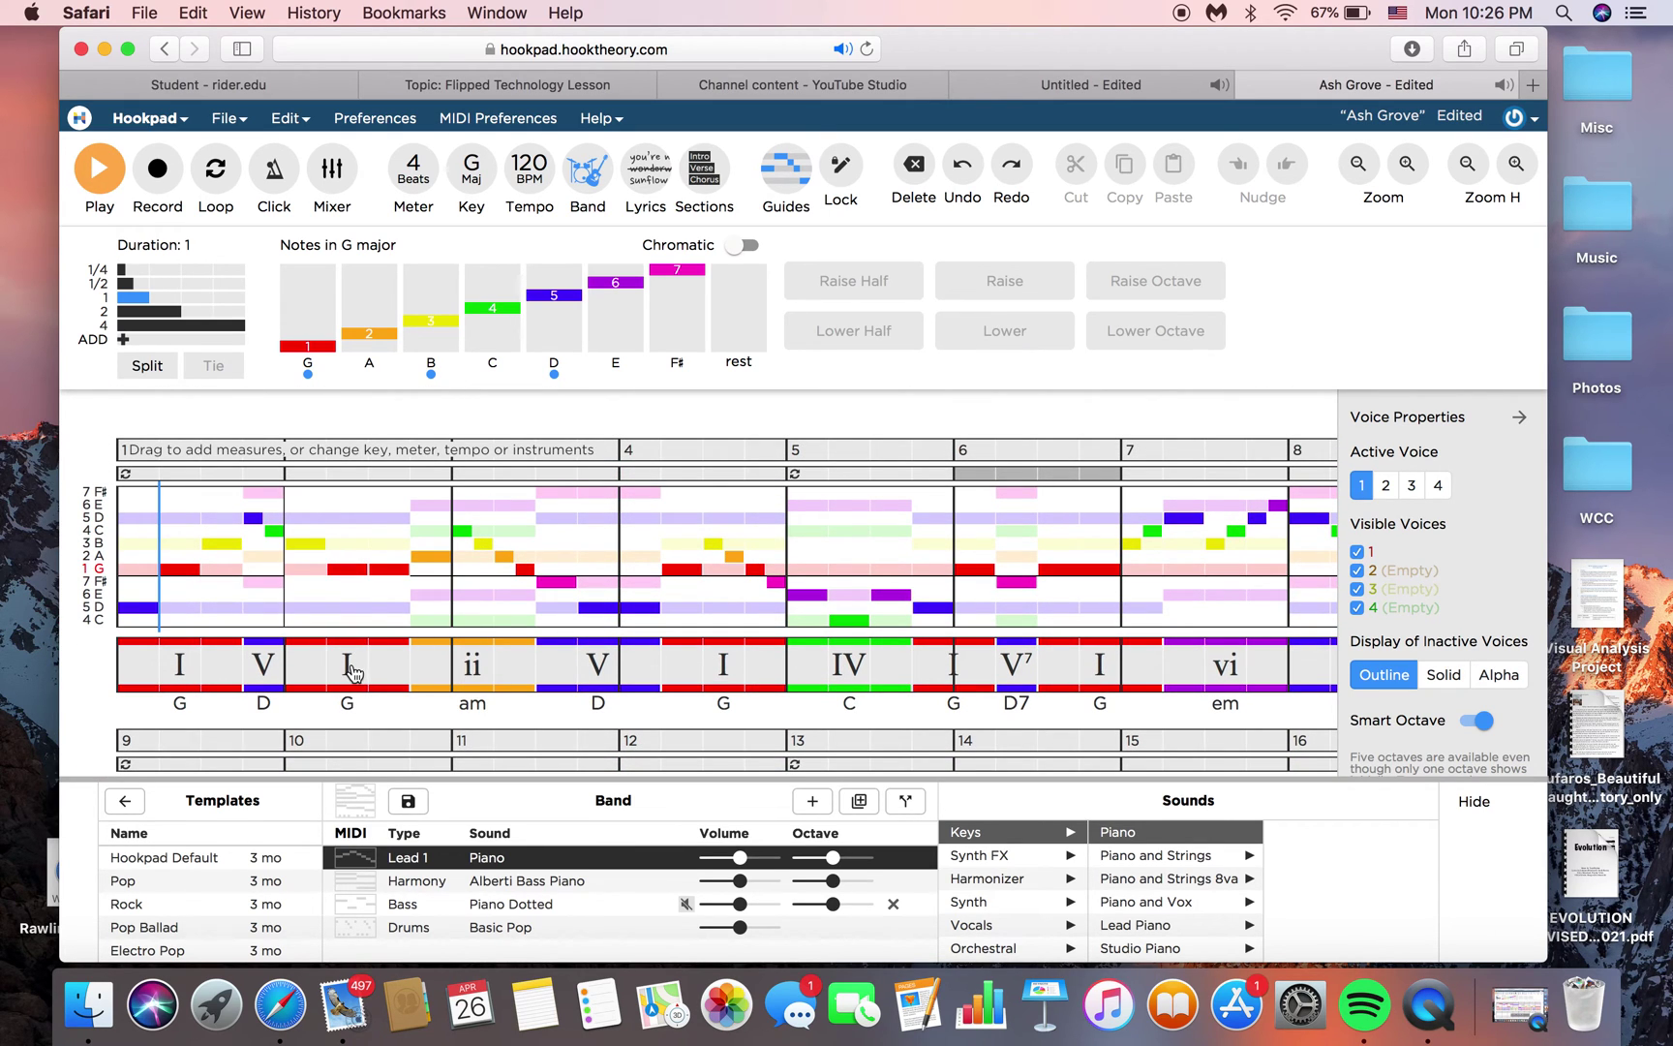
left_click(350, 668)
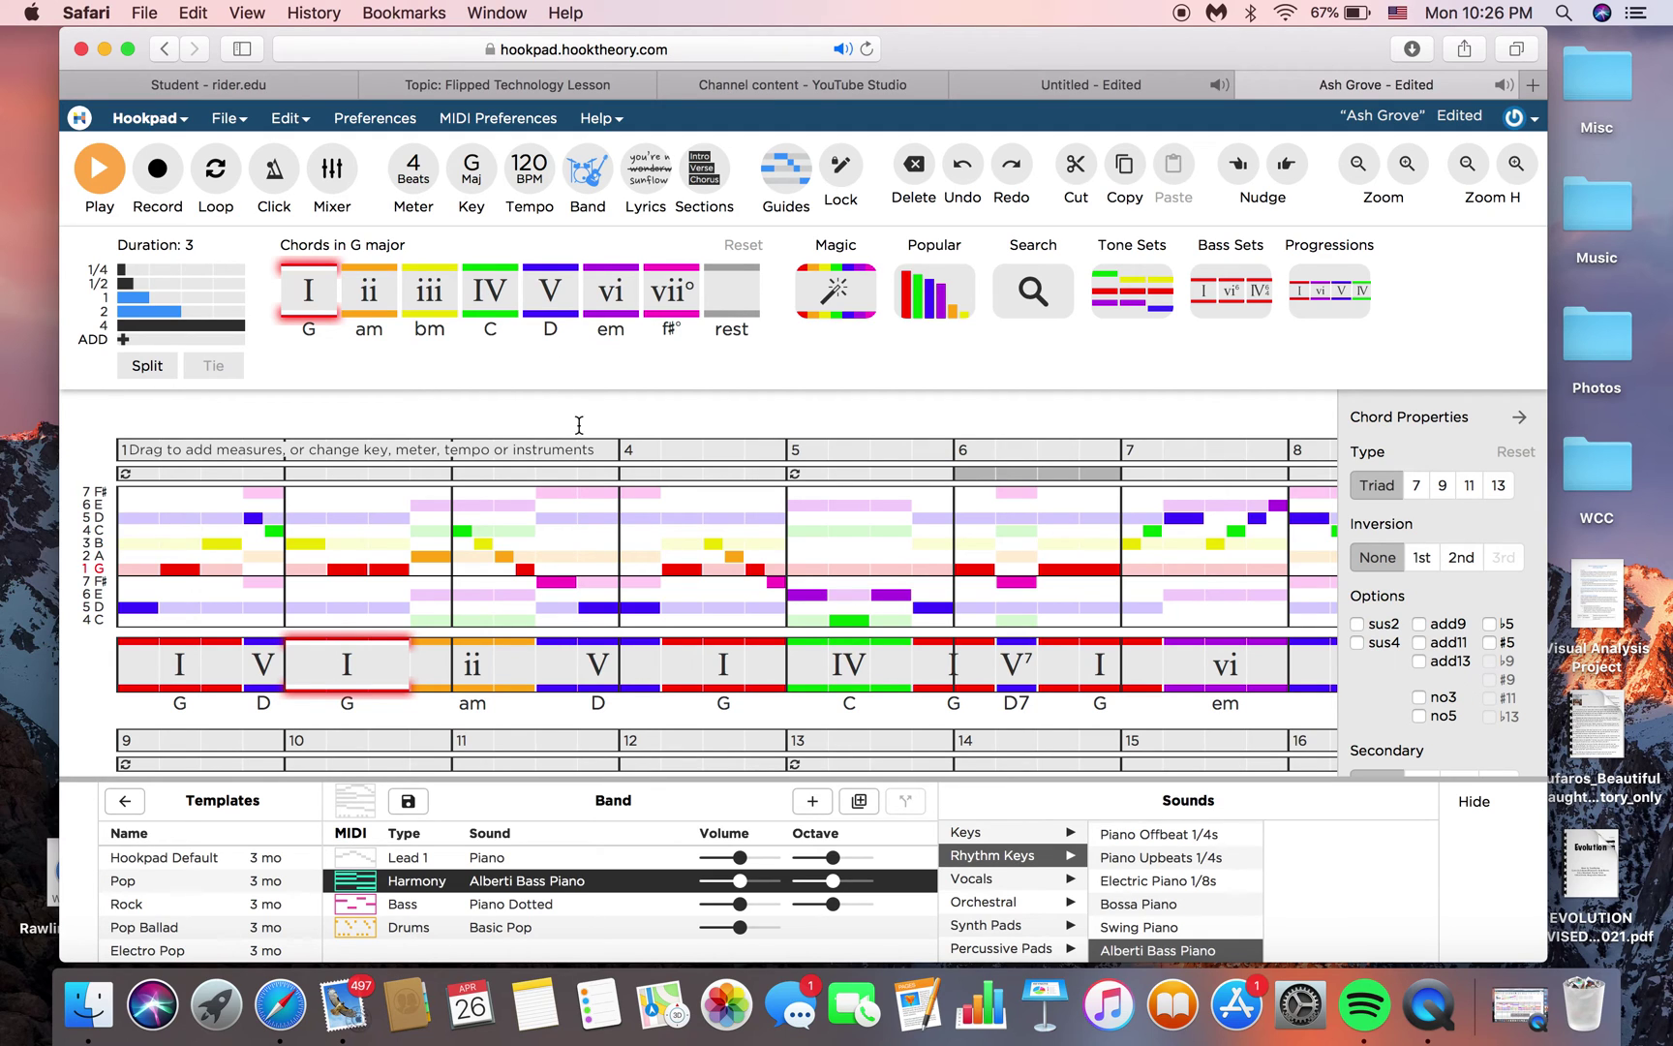
- Scroll the Ash Grove score down and back up to review it
scroll(711, 542, "down", 5)
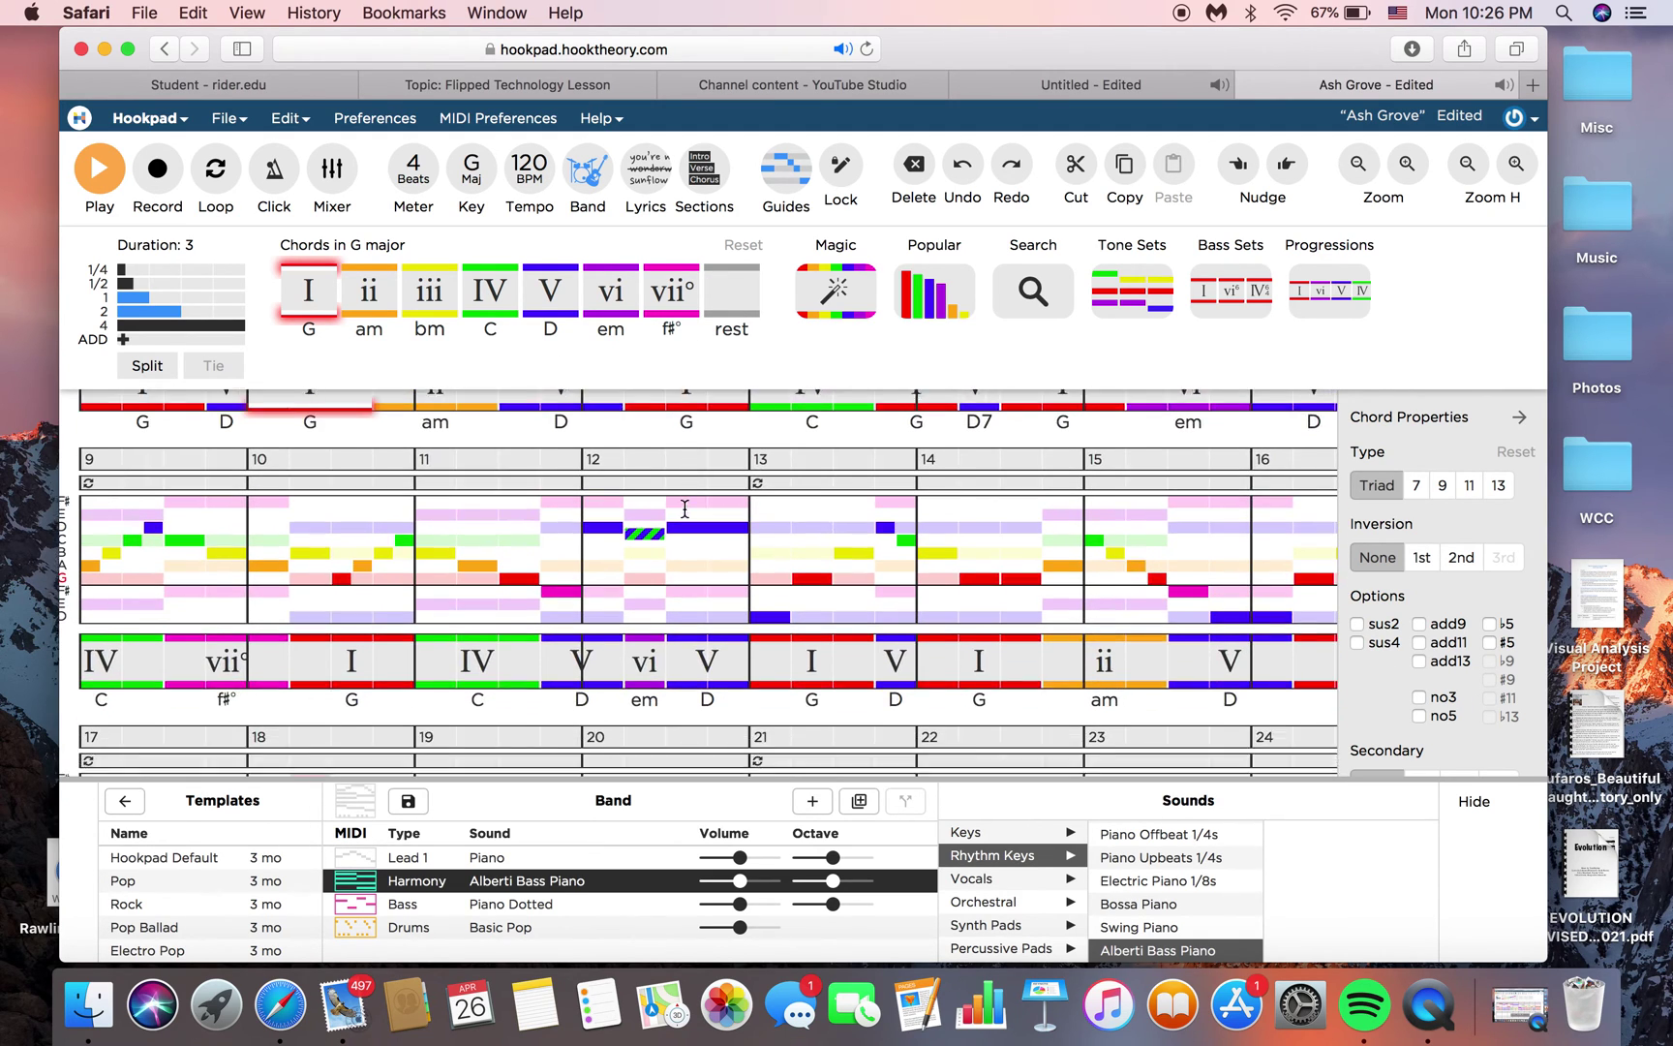
scroll(721, 588, "up", 5)
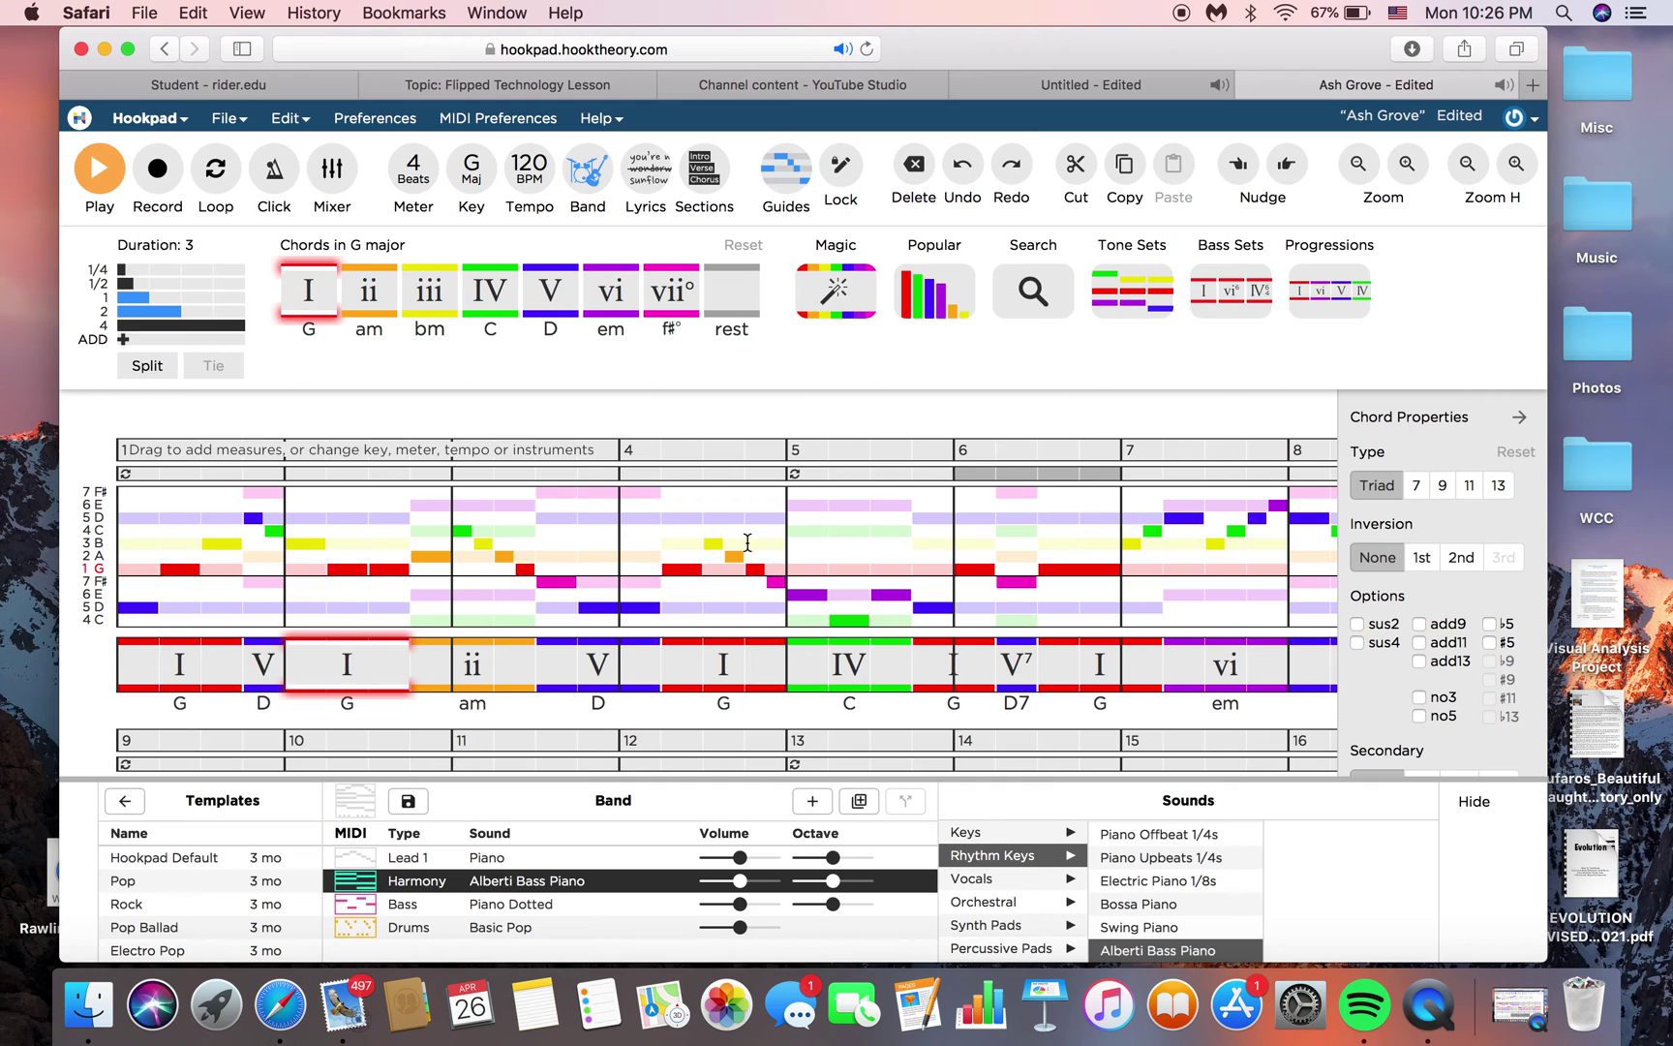
scroll(747, 542, "down", 3)
scroll(747, 542, "up", 3)
- Open the lyrics editor, type 'The ash', then delete it so the lyrics box is empty
left_click(667, 160)
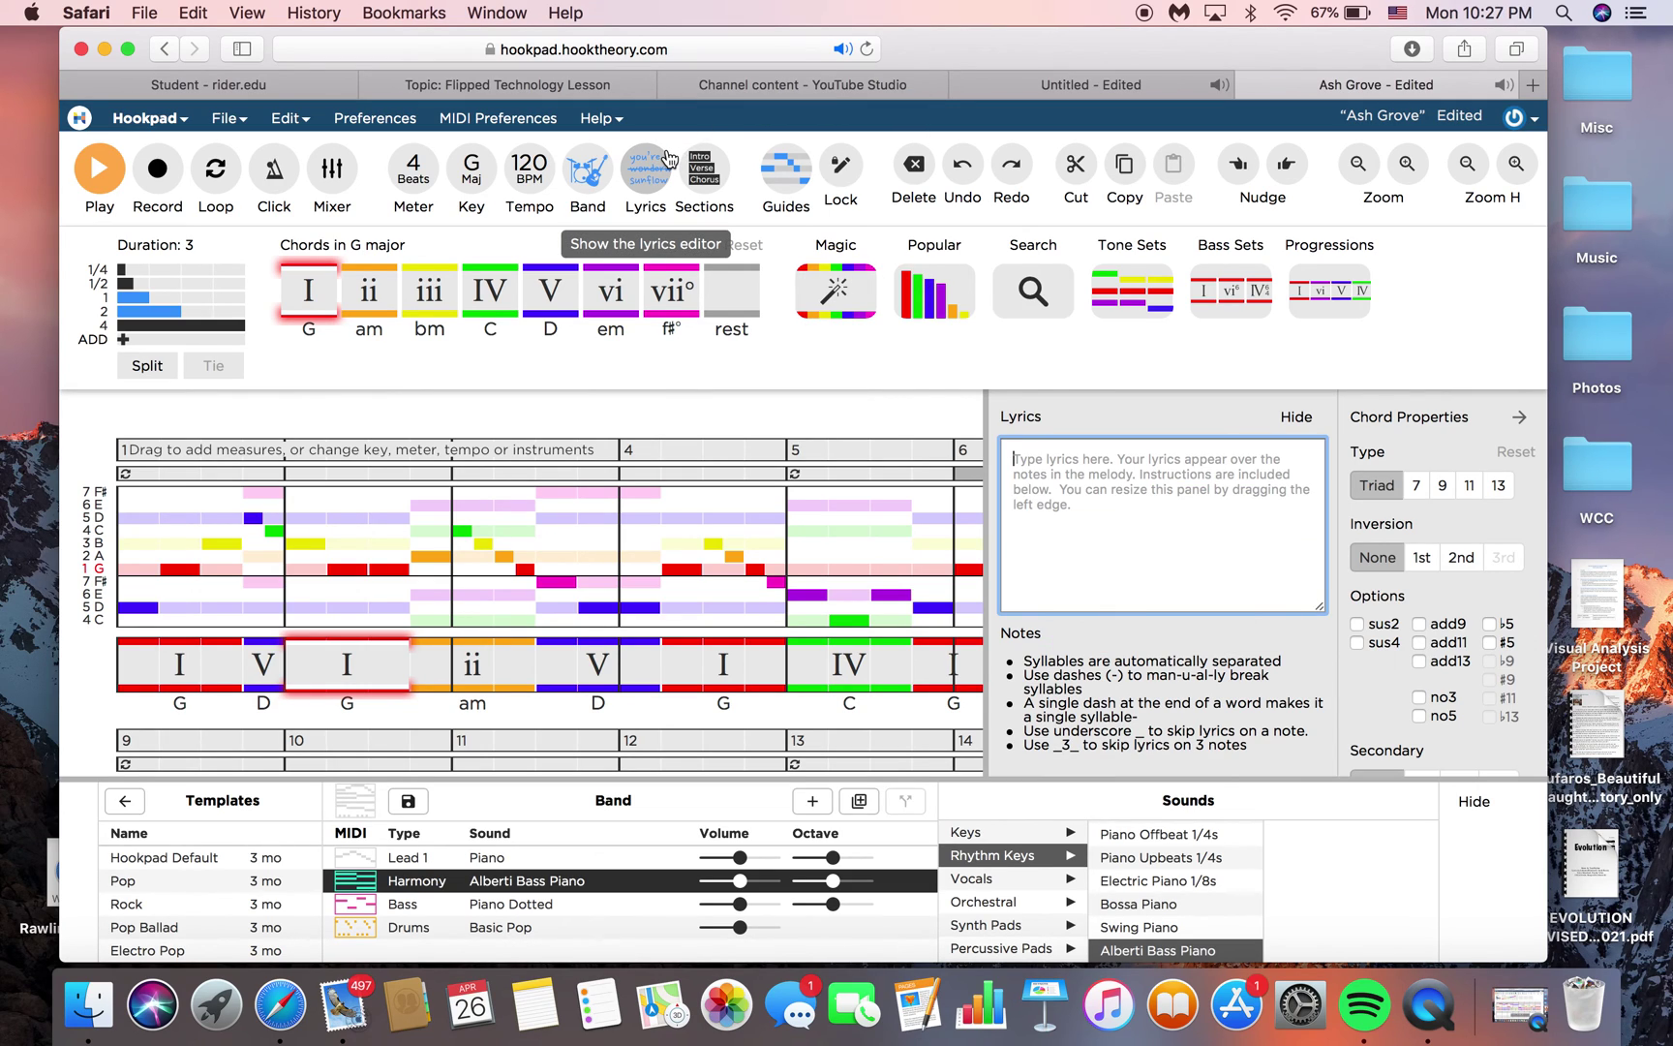
type("The ash grove-one-ve")
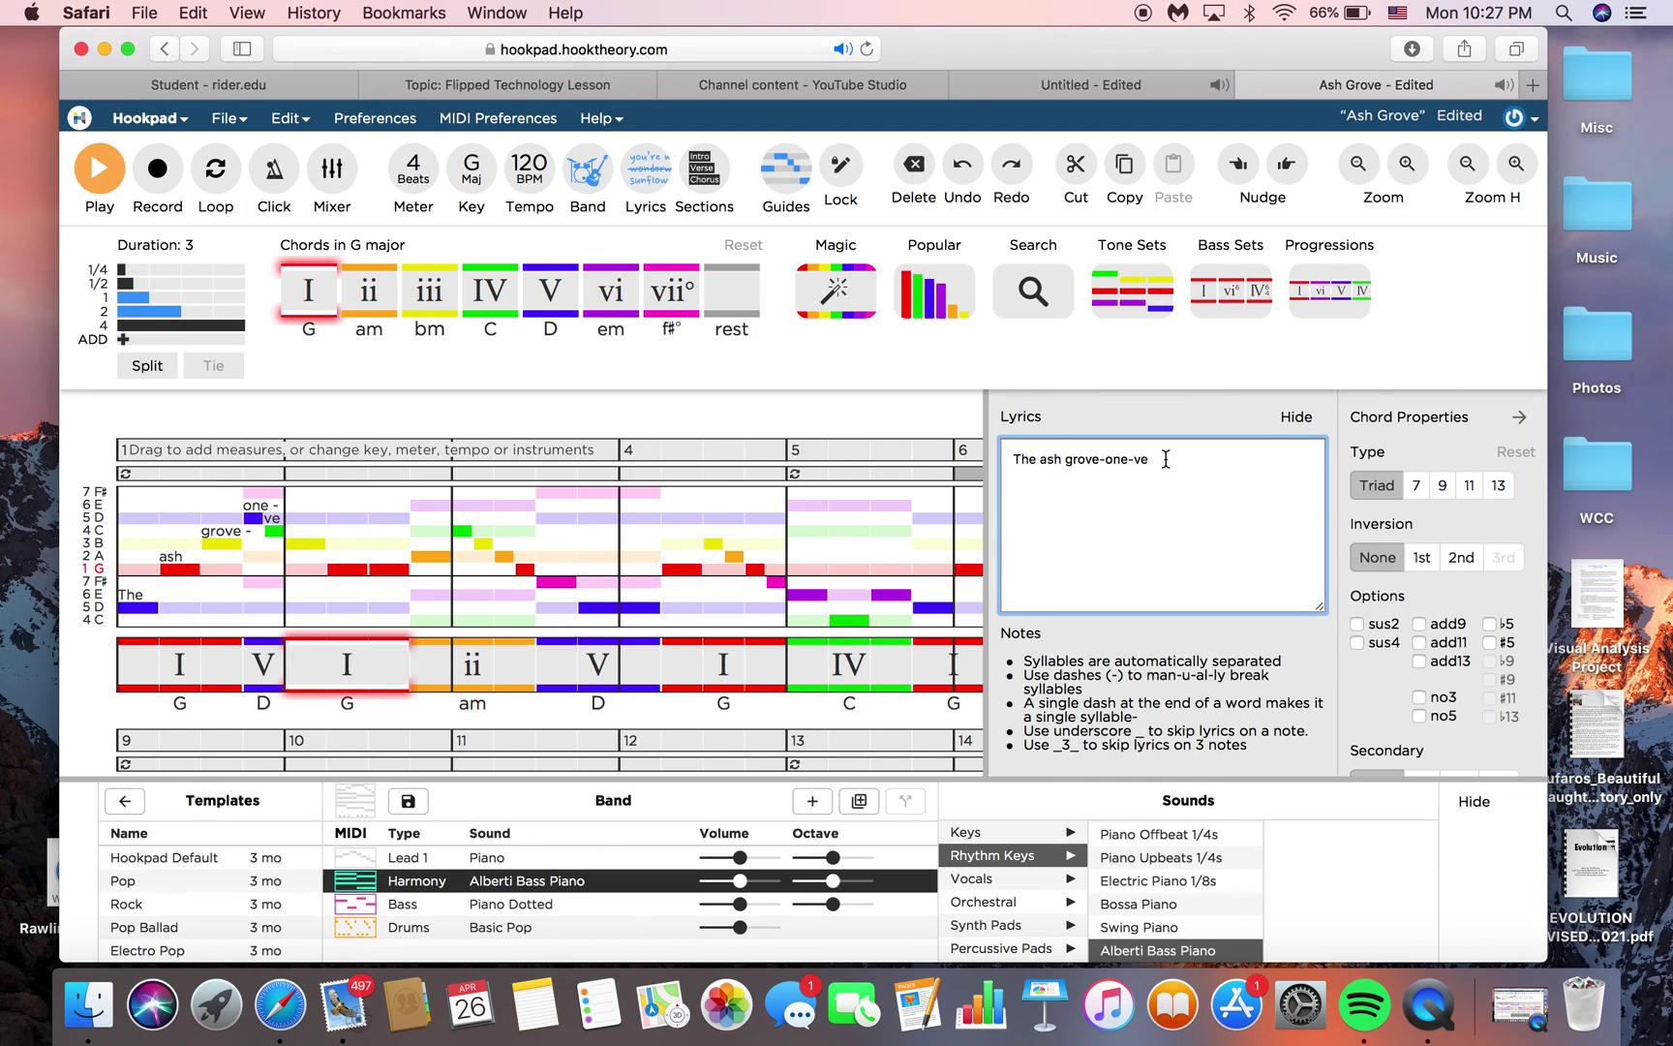
left_click_drag(1165, 460, 1022, 459)
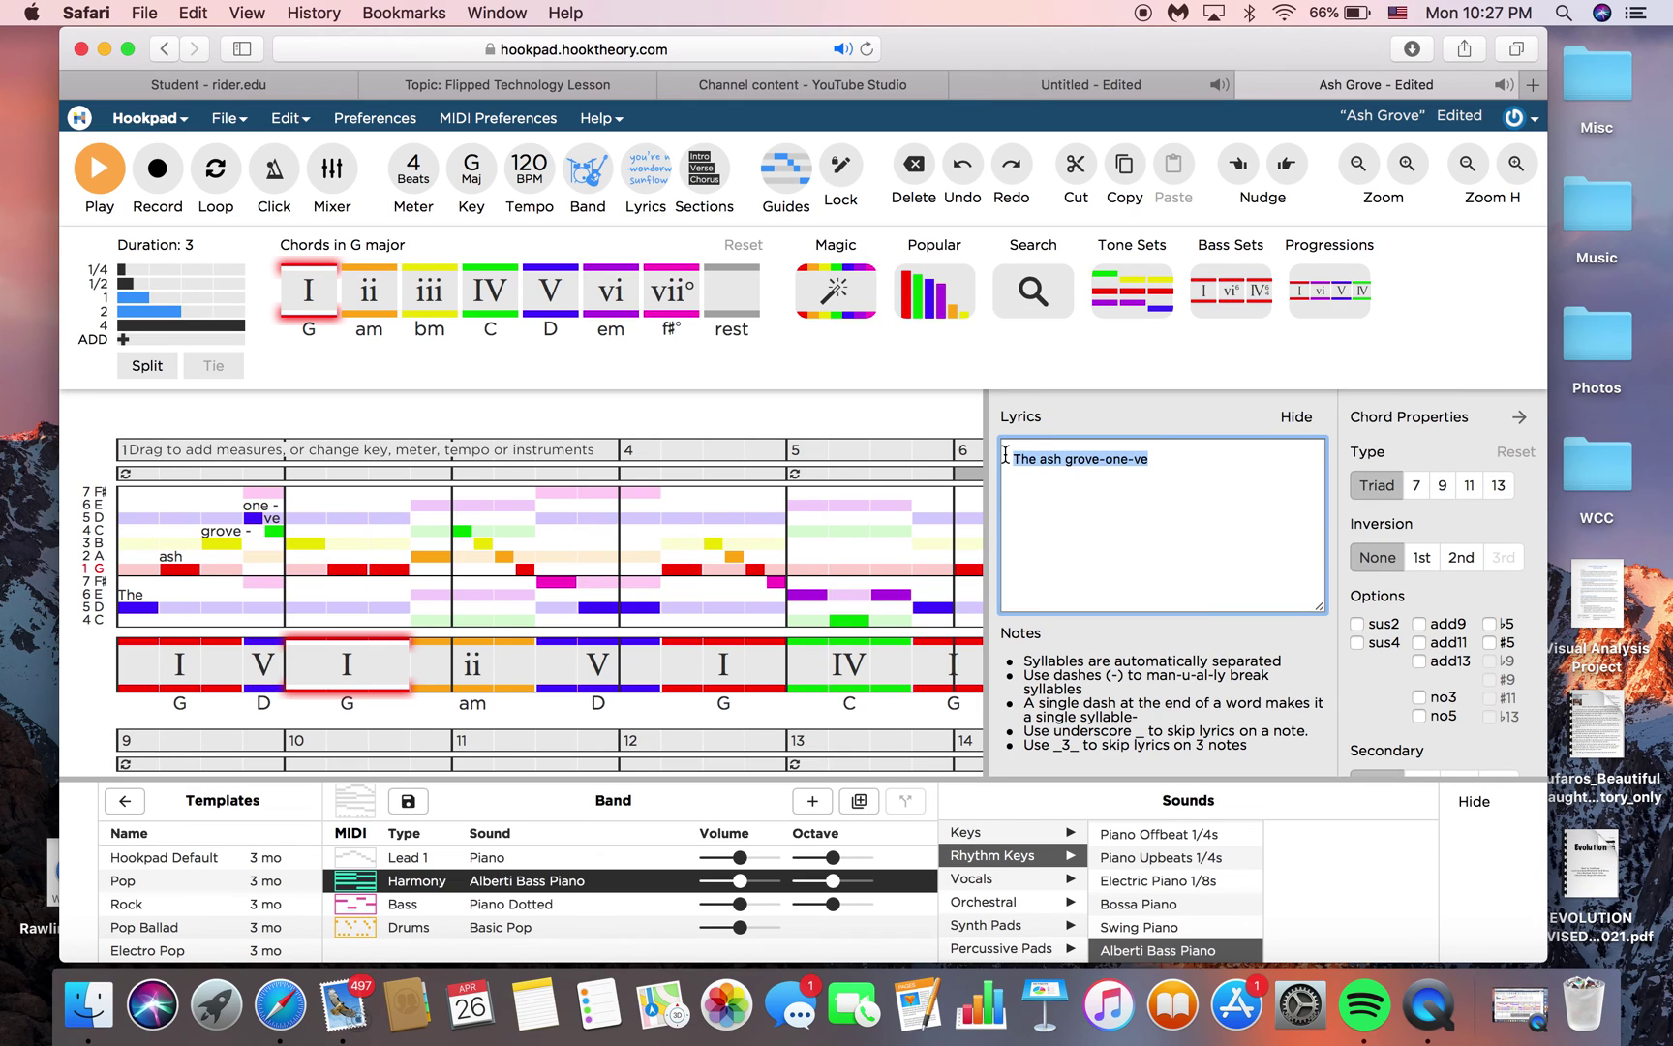
key("BackSpace")
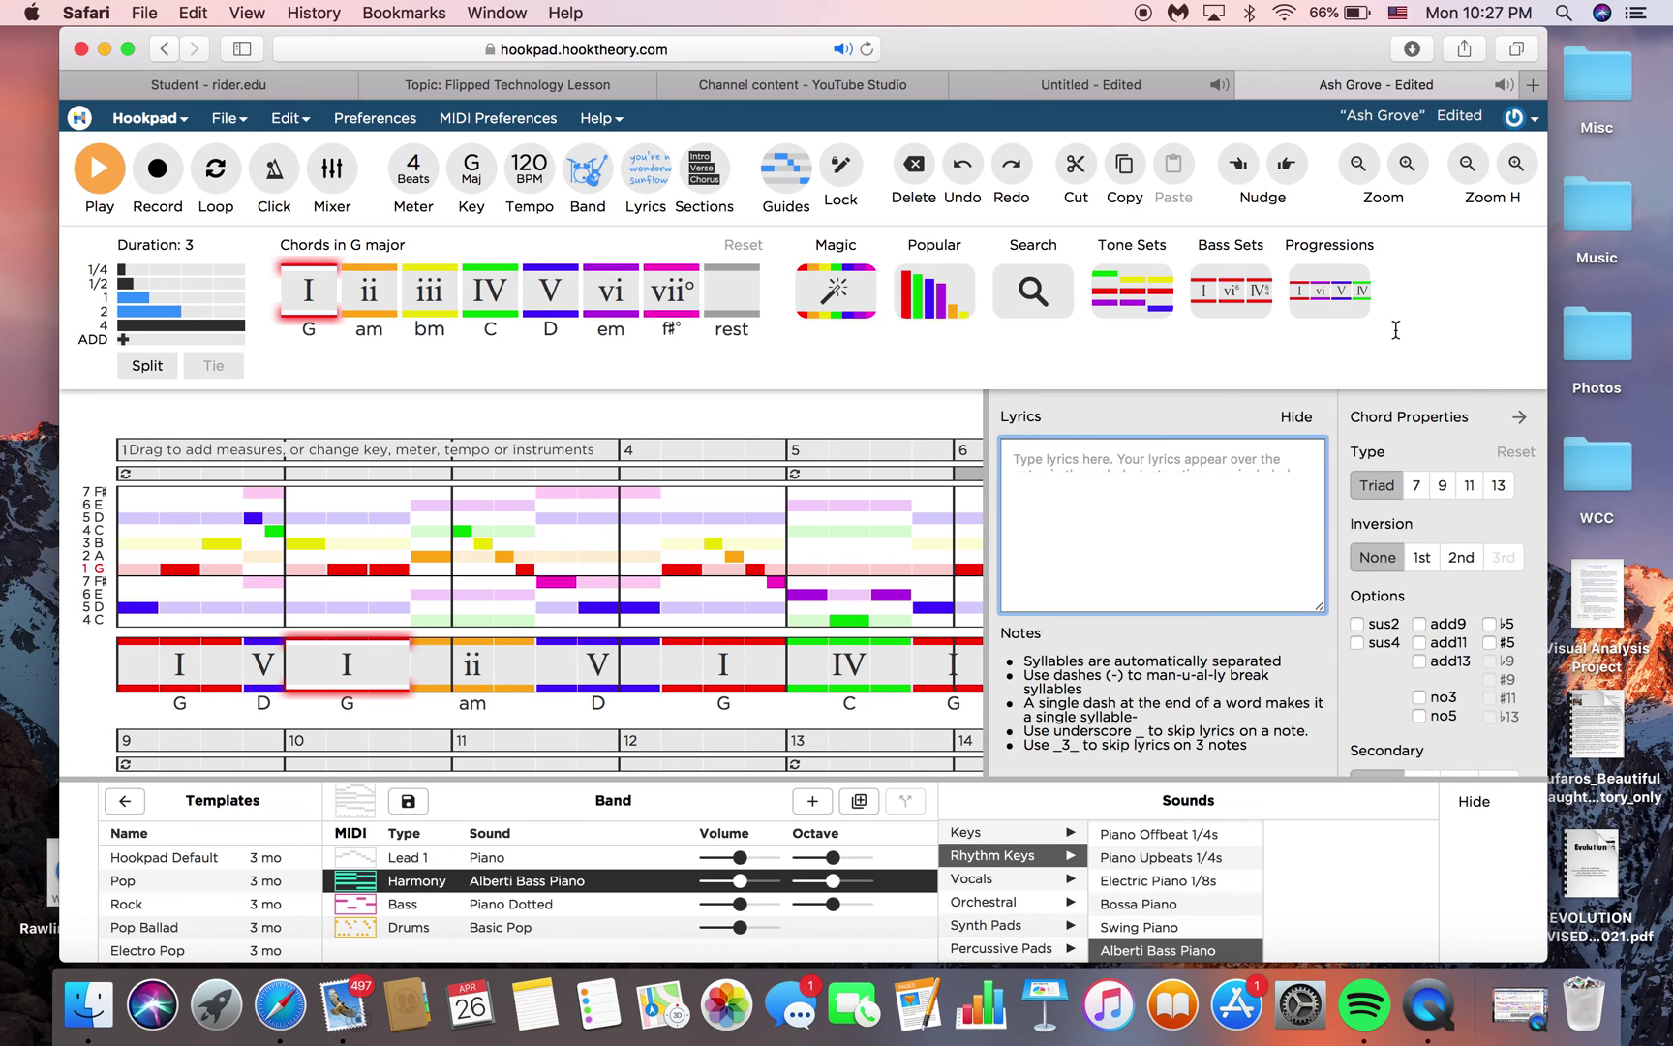
- Browse the preset progressions, then list Magic replacements for measure 2's I chord (G, C, em, bm)
left_click(1329, 291)
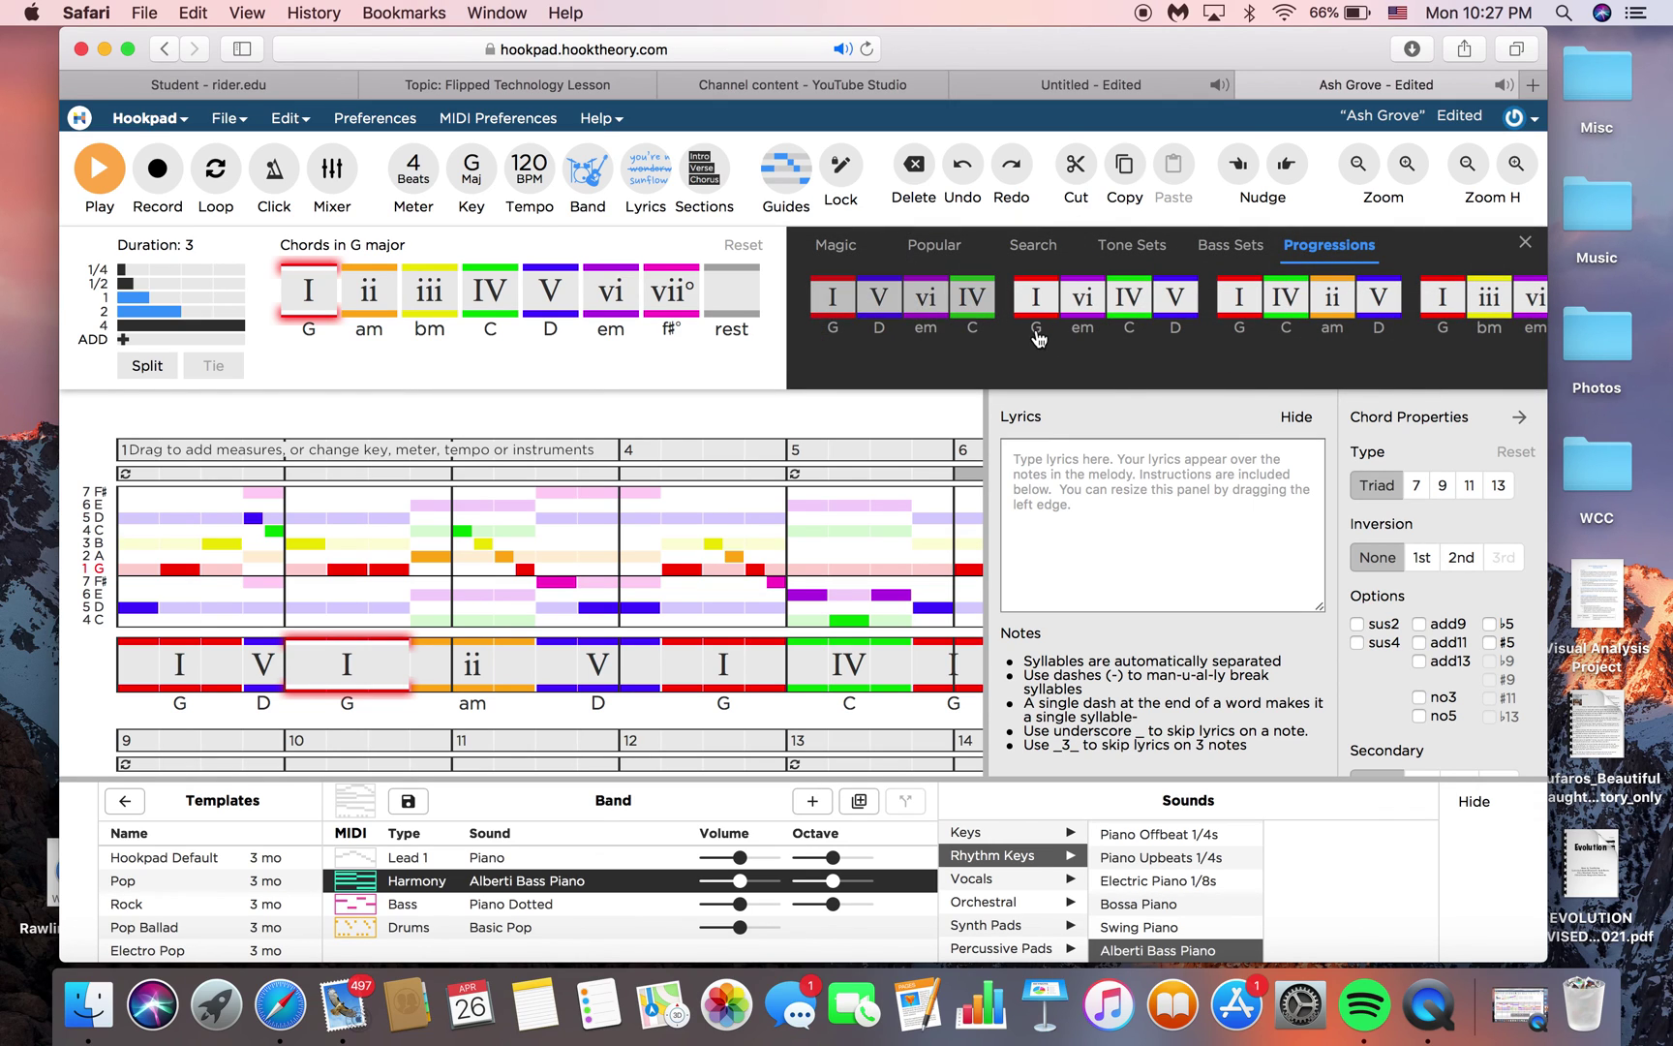
scroll(1092, 290, "right", 10)
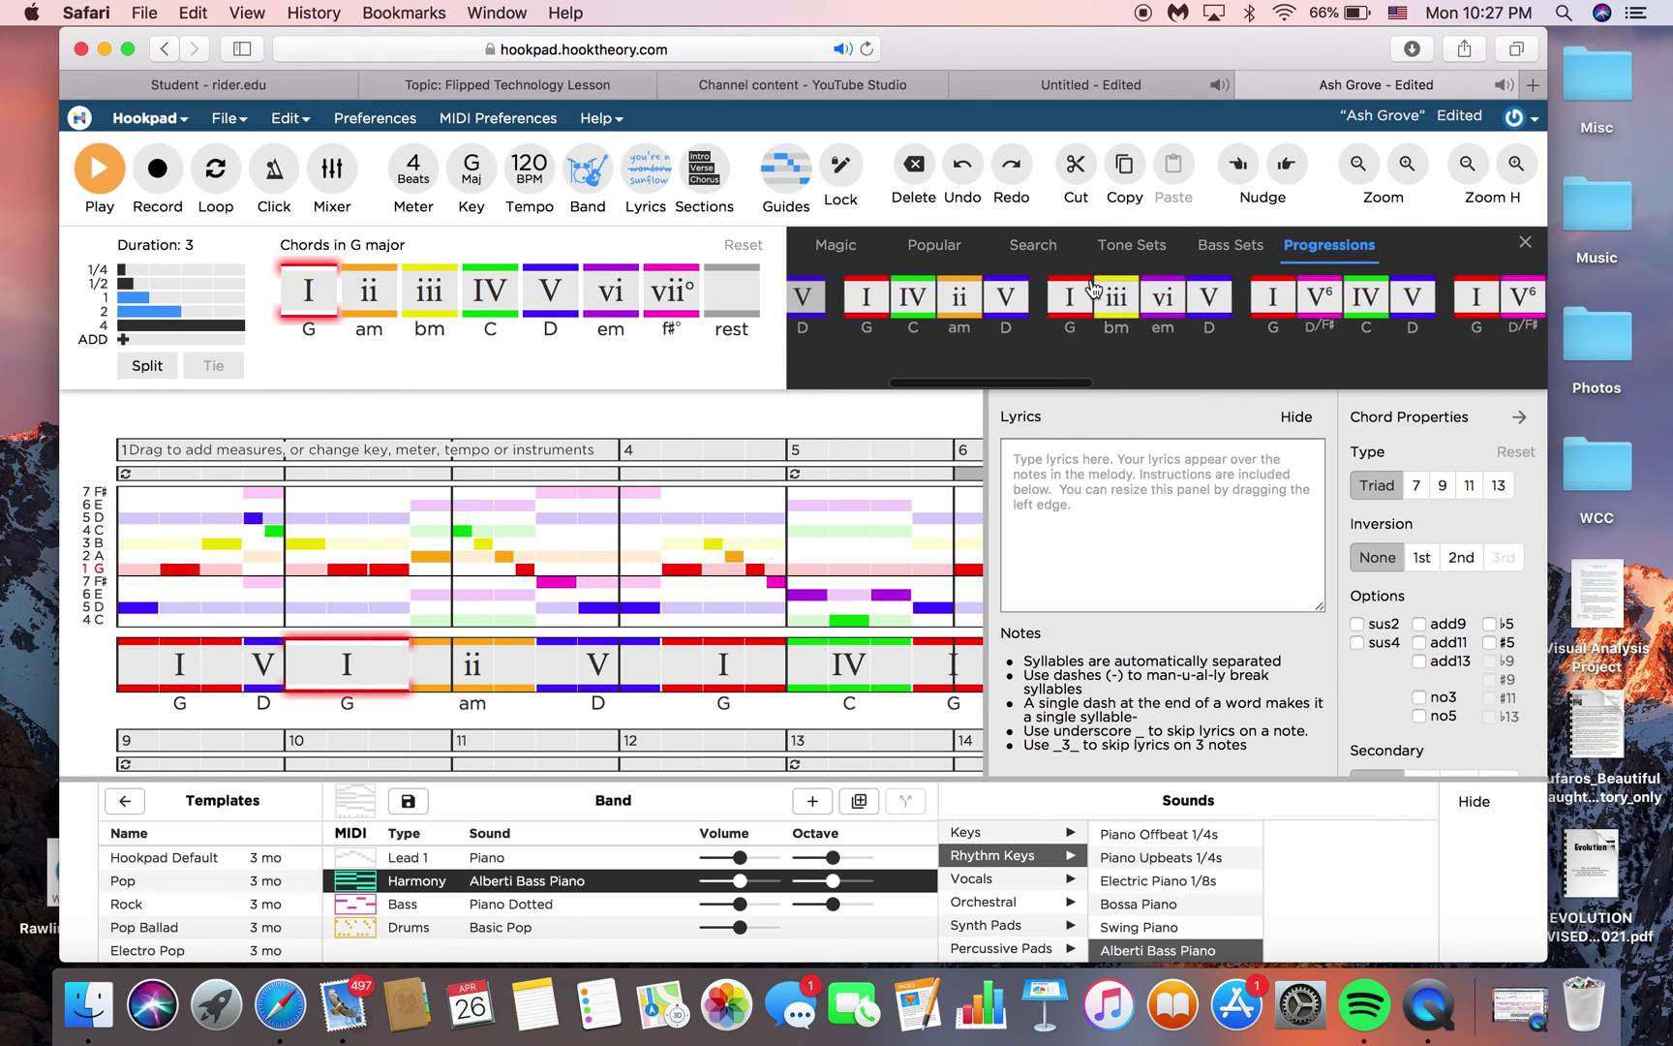
scroll(1092, 290, "left", 10)
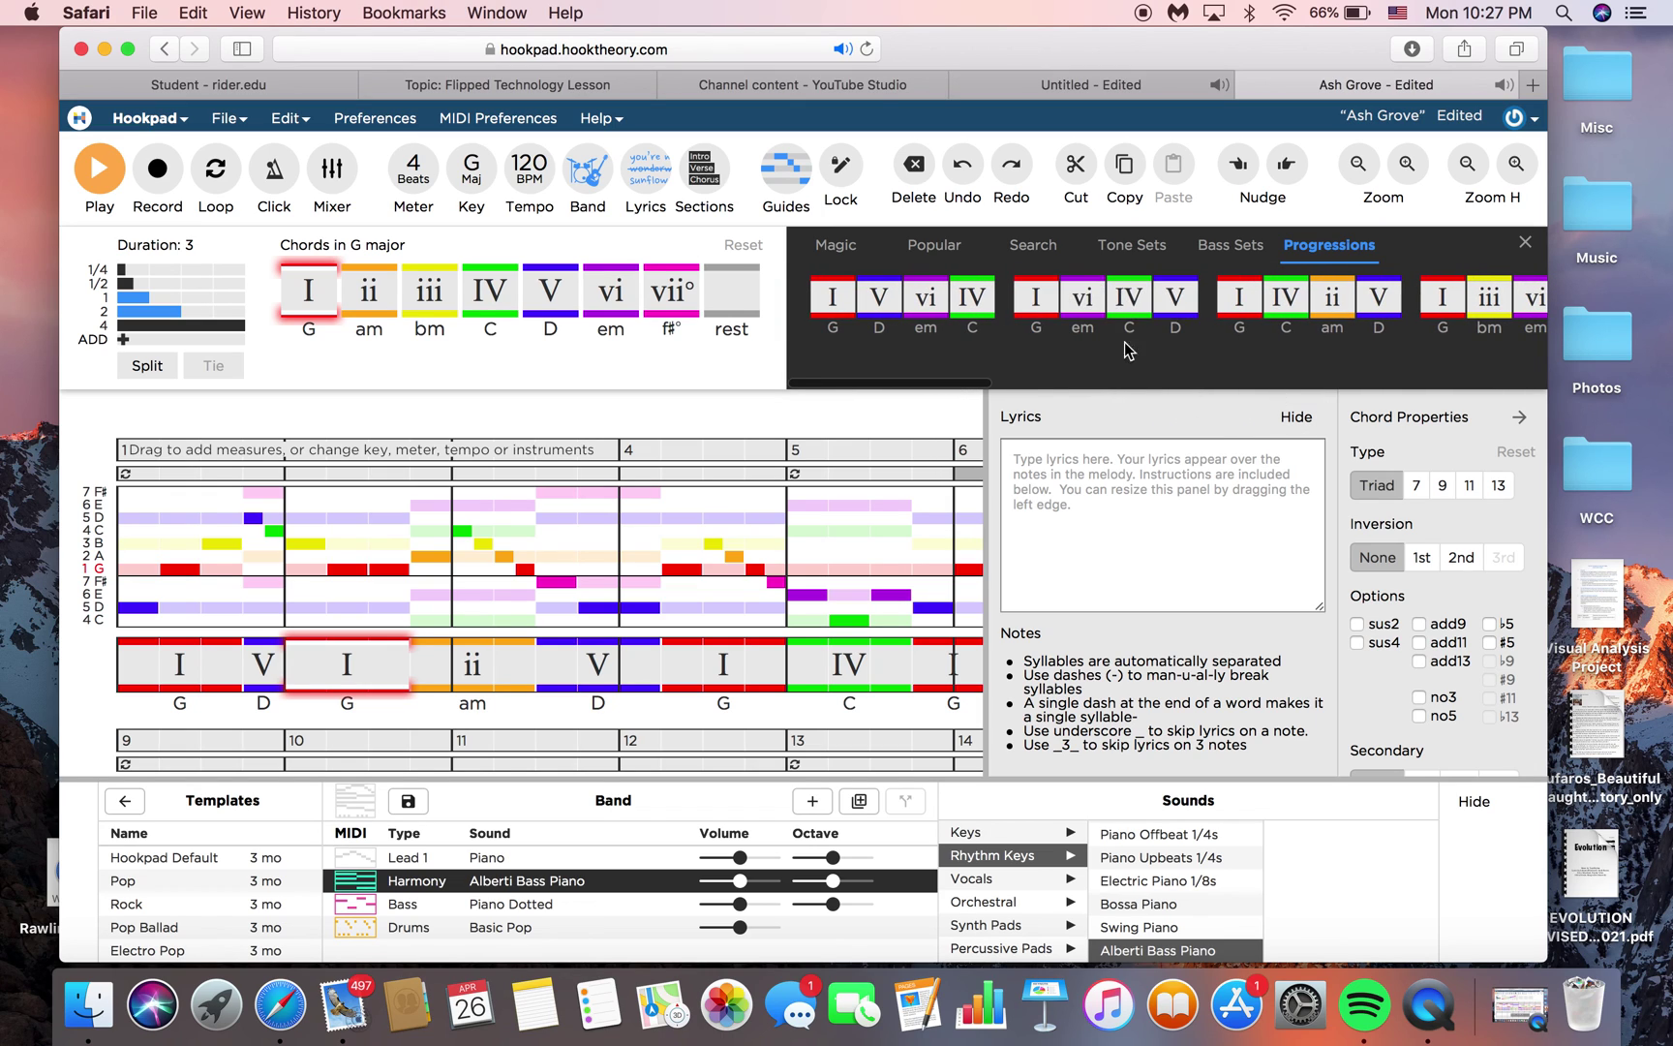
left_click(835, 245)
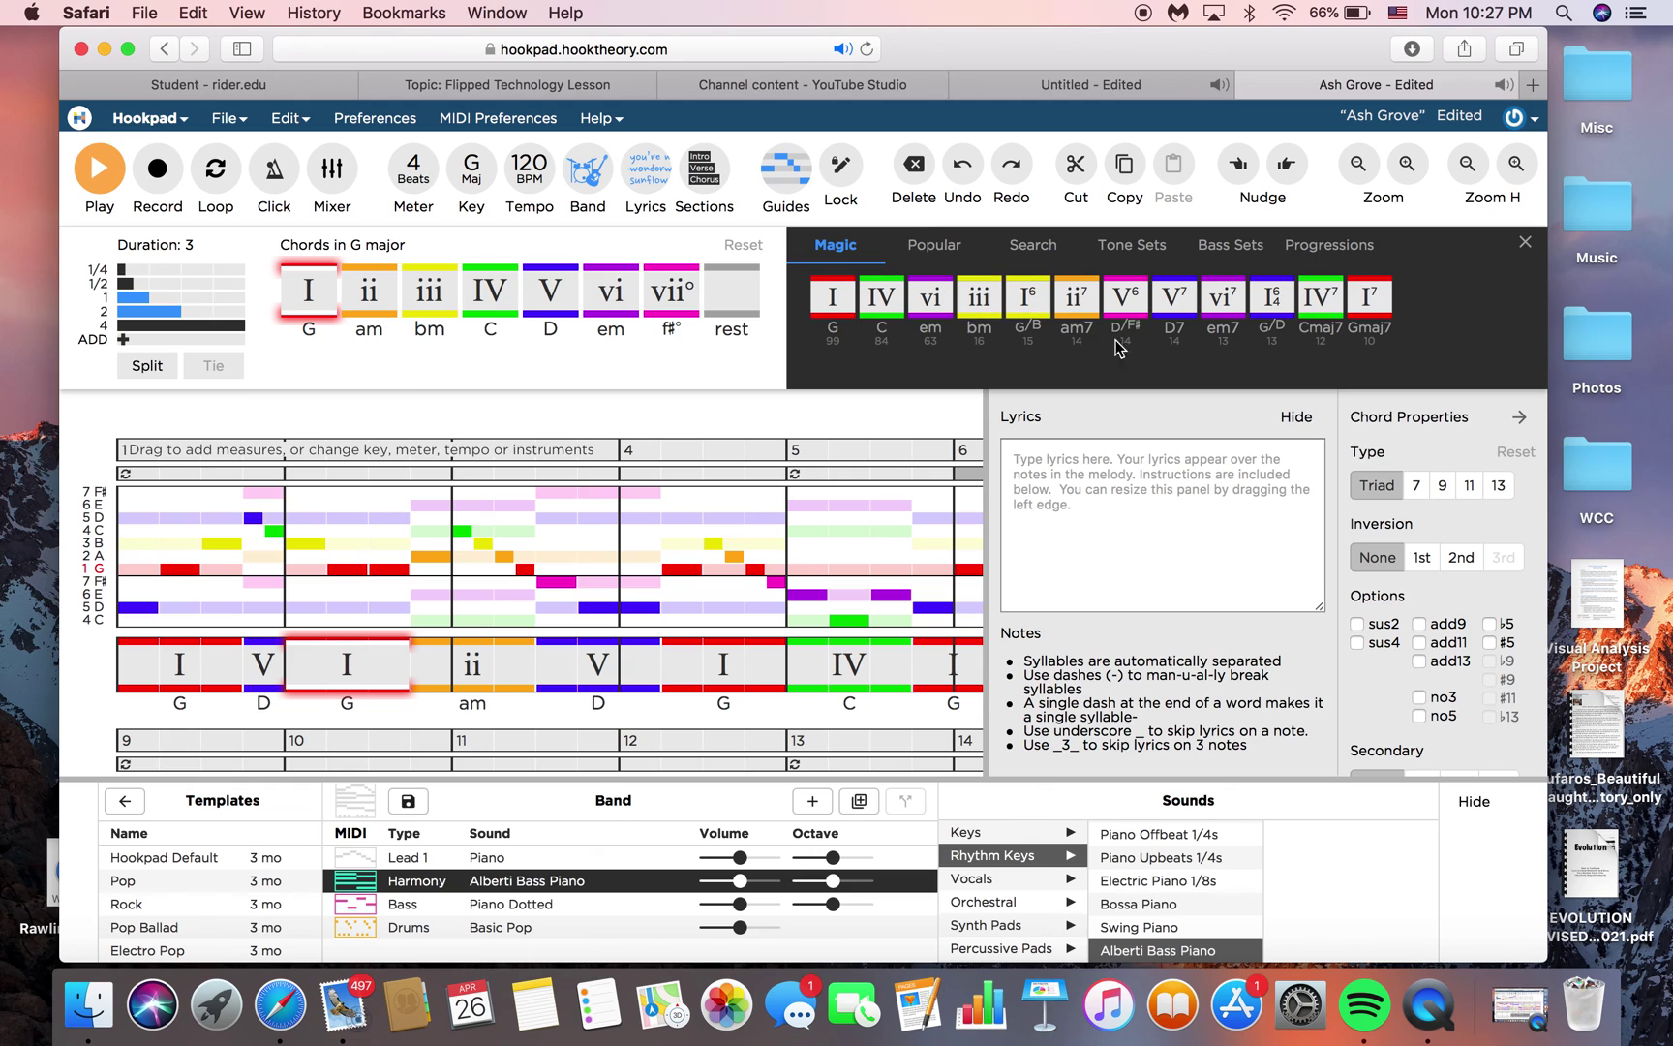
- Dismiss the dark Magic suggestion panel, keeping measure 2's original I (G) chord
left_click(1525, 242)
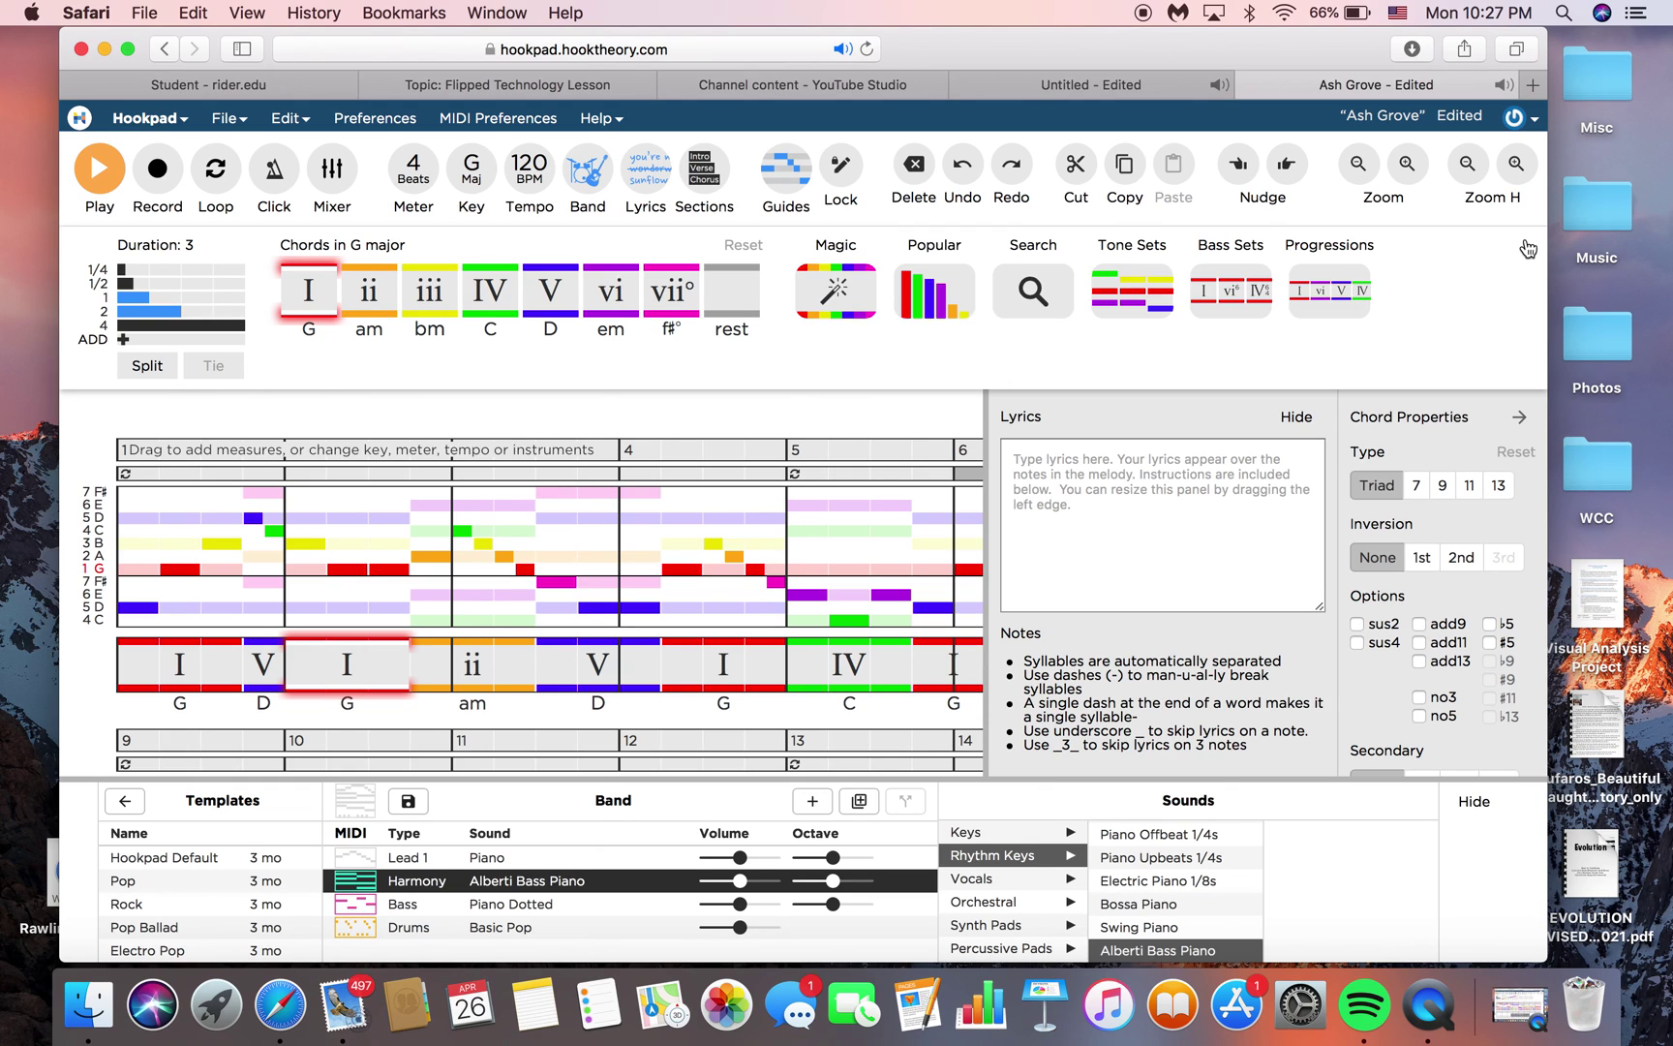